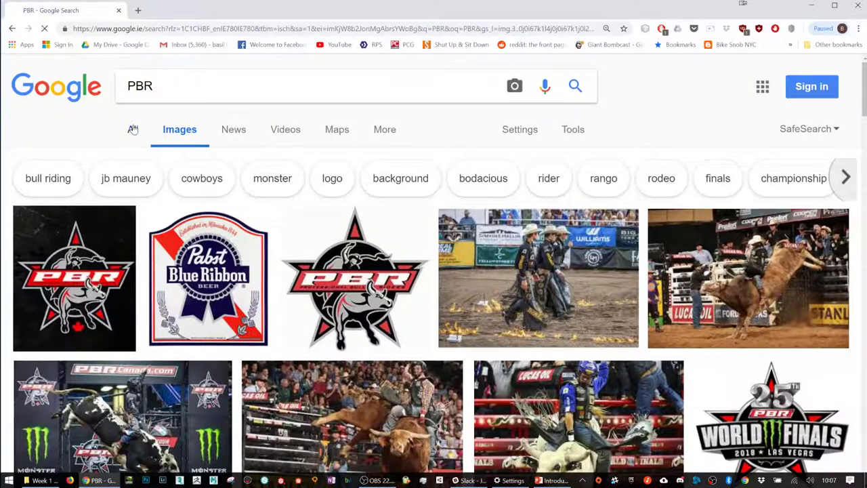
# Step: Search Google for "PBR material" and show the image results
pyautogui.click(132, 129)
pyautogui.write('material')
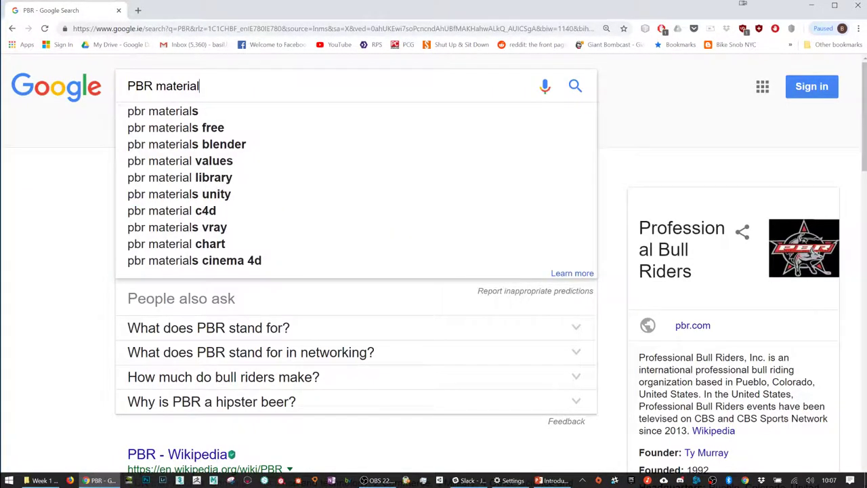
pyautogui.press('Return')
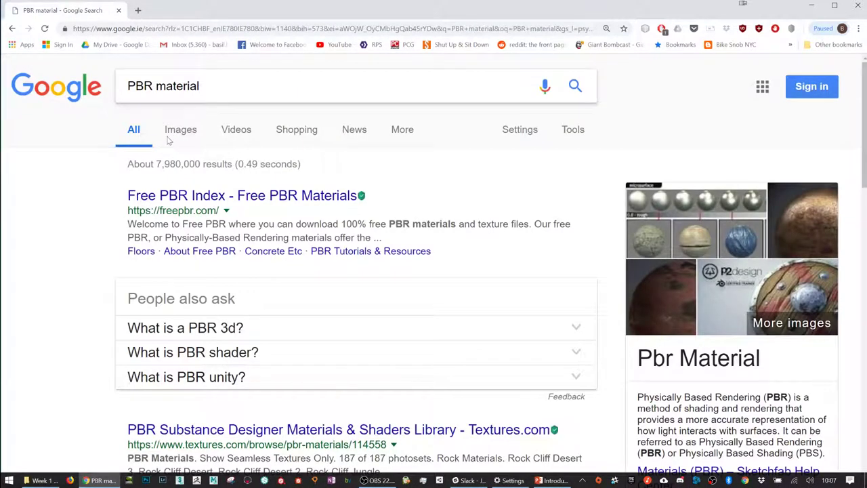
pyautogui.click(182, 131)
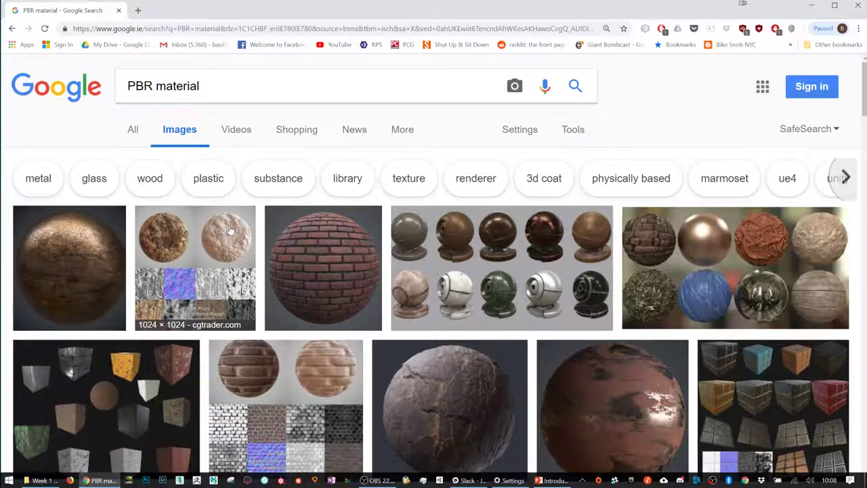
# Step: Examine the rough organic and brick sphere previews from the 25 Seamless PBR Materials Collection
pyautogui.click(207, 262)
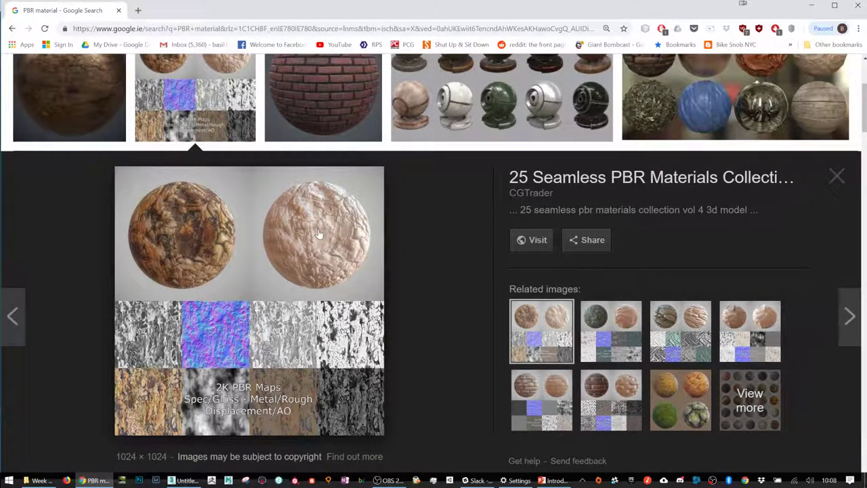
pyautogui.scroll(2, 469, 285)
pyautogui.scroll(-7, 474, 281)
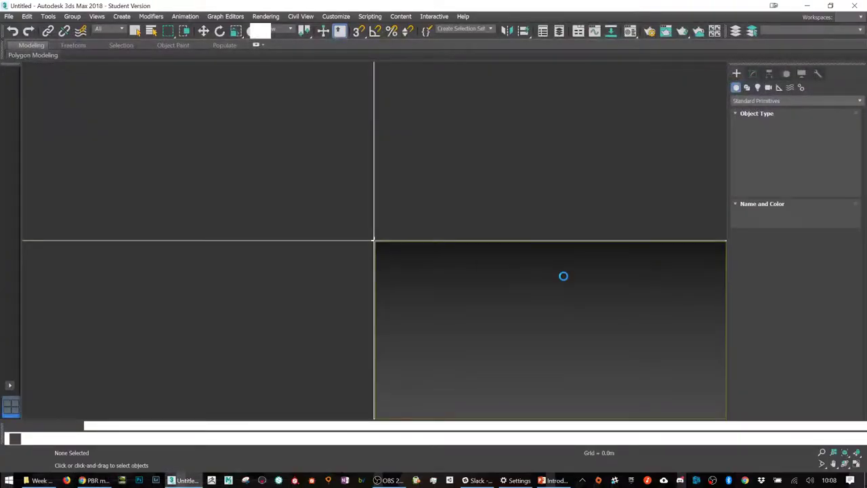
pyautogui.click(96, 481)
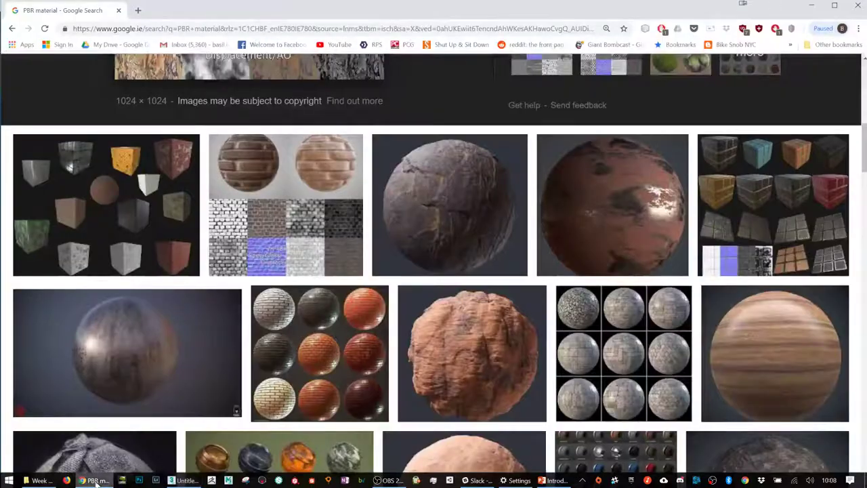
pyautogui.click(286, 227)
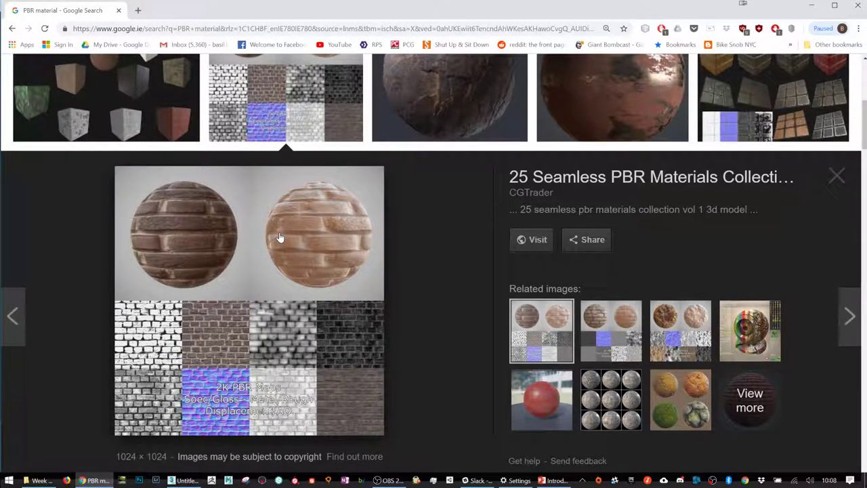
# Step: Switch to 3ds Max and maximize the Perspective viewport
pyautogui.hotkey('alt', 'Tab')
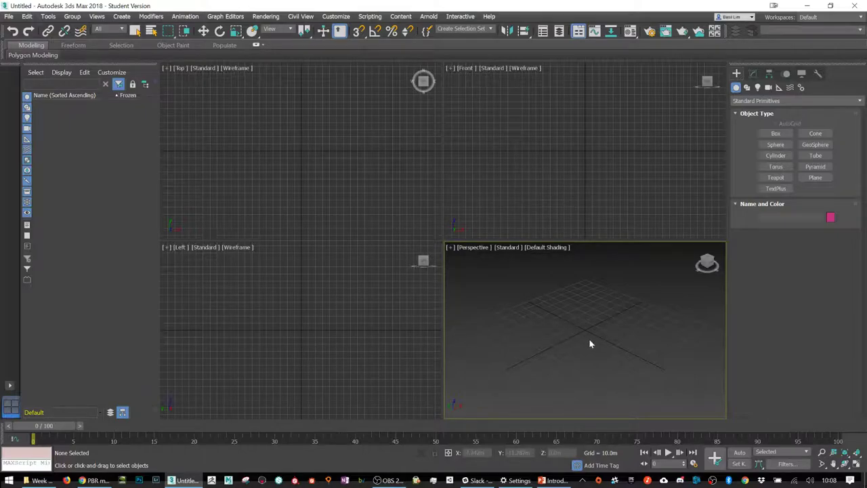
pyautogui.click(857, 466)
pyautogui.click(97, 481)
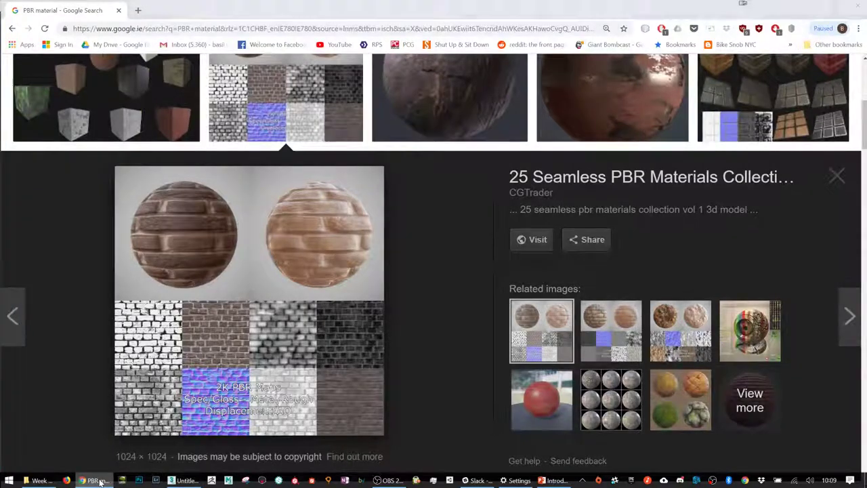
pyautogui.click(99, 481)
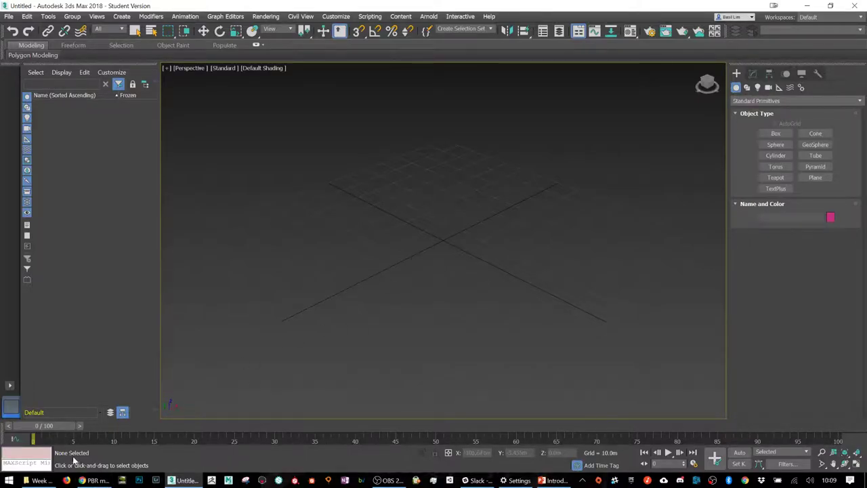
# Step: Return to Chrome, browse further through the PBR material images and preview the Modelical microsurface chart running from rough to glossy
pyautogui.click(97, 480)
pyautogui.scroll(-10, 397, 194)
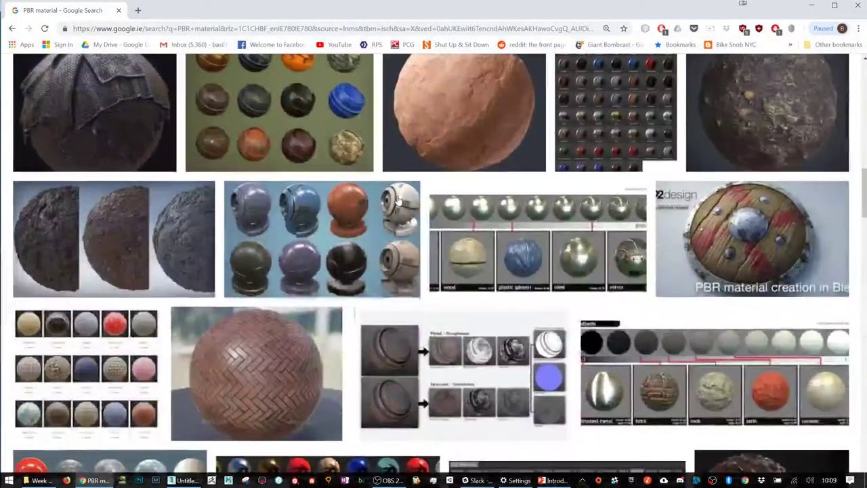
pyautogui.scroll(-4, 379, 285)
pyautogui.scroll(1, 379, 285)
pyautogui.scroll(-1, 379, 285)
pyautogui.scroll(3, 474, 198)
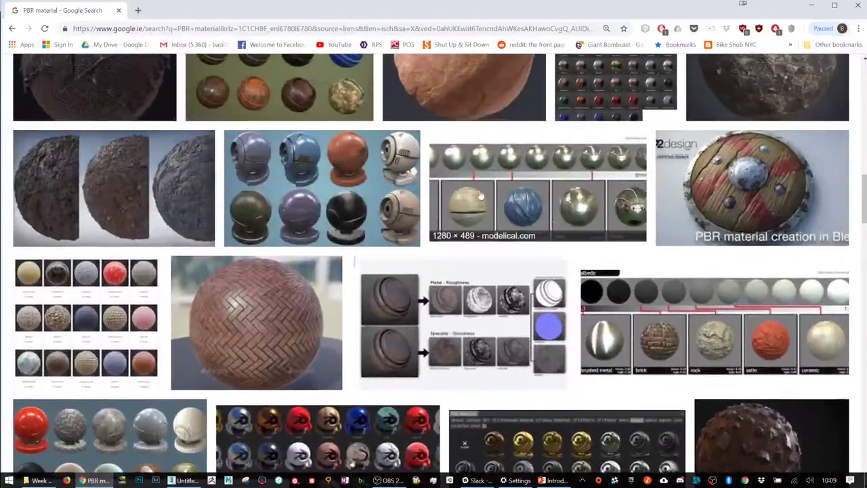
pyautogui.click(489, 192)
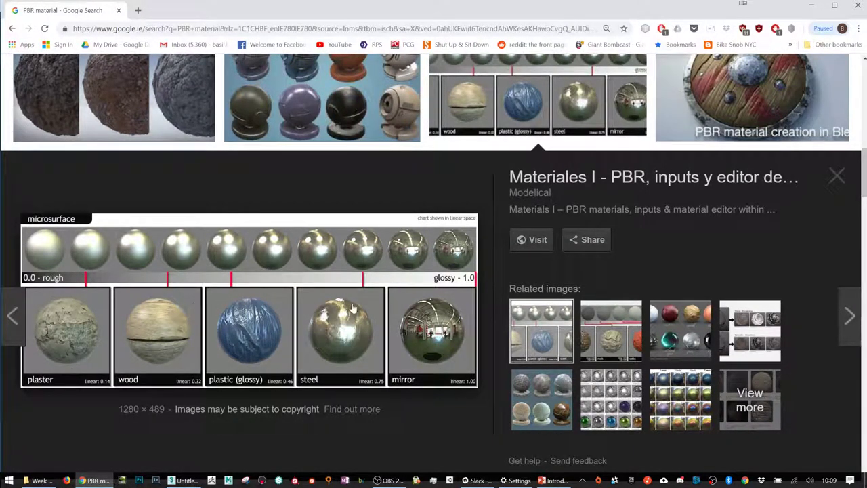
# Step: Search Google for "unity pbr graph" and show the image results
pyautogui.scroll(2, 329, 177)
pyautogui.click(321, 29)
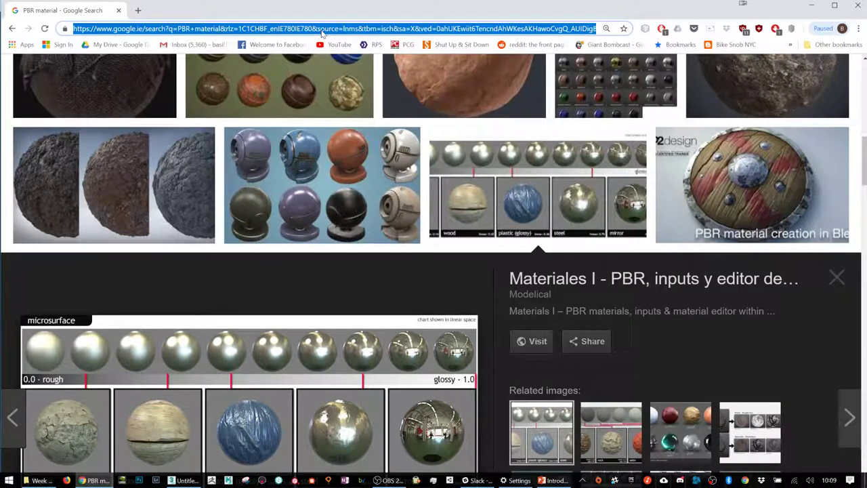
pyautogui.write('unity')
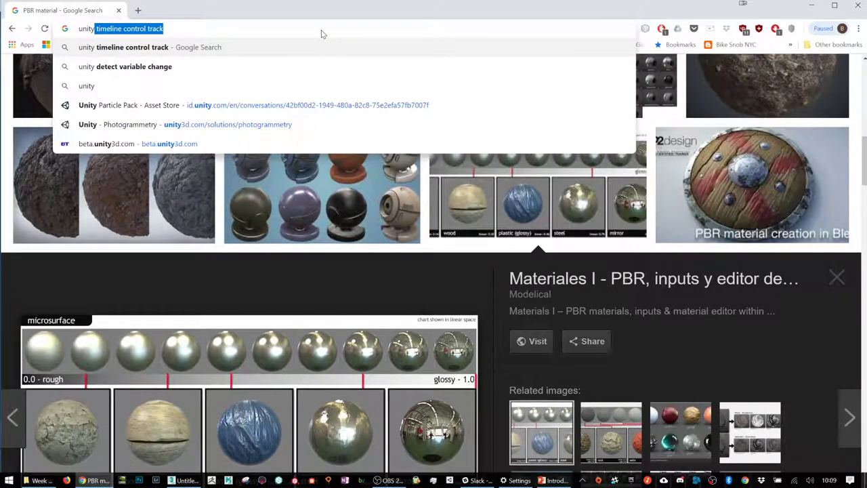
pyautogui.write(' pbr')
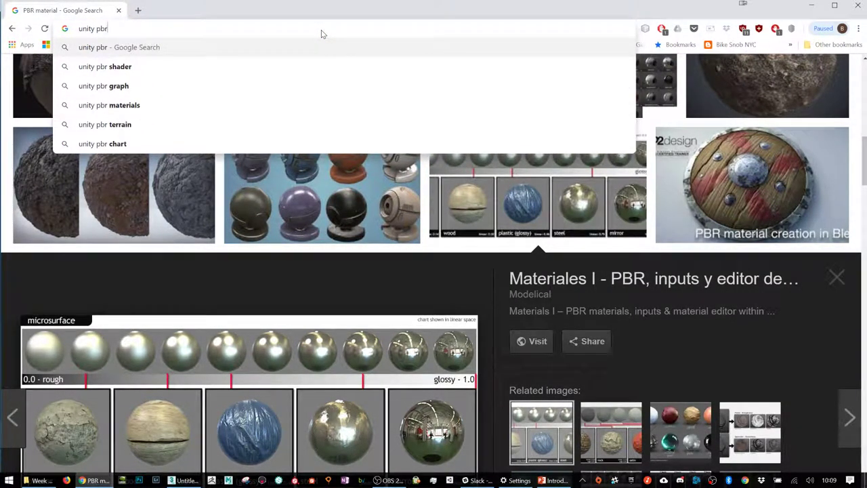
pyautogui.press('Down')
pyautogui.press('Down')
pyautogui.press('Return')
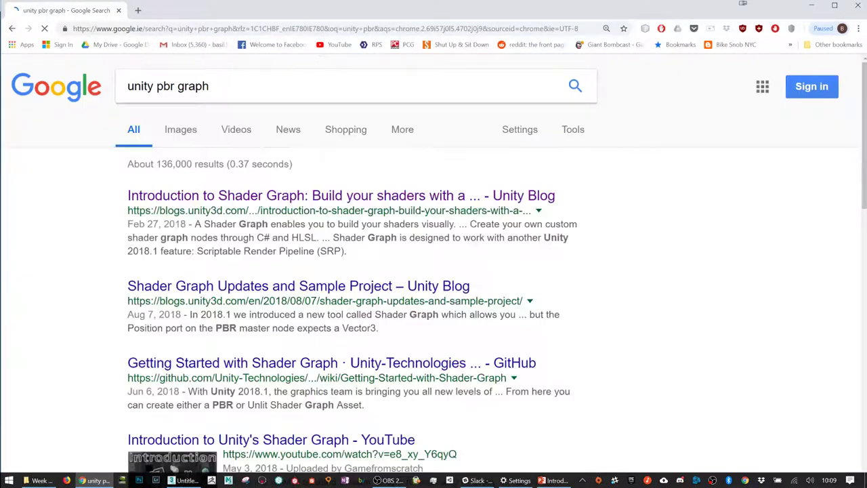
pyautogui.click(194, 131)
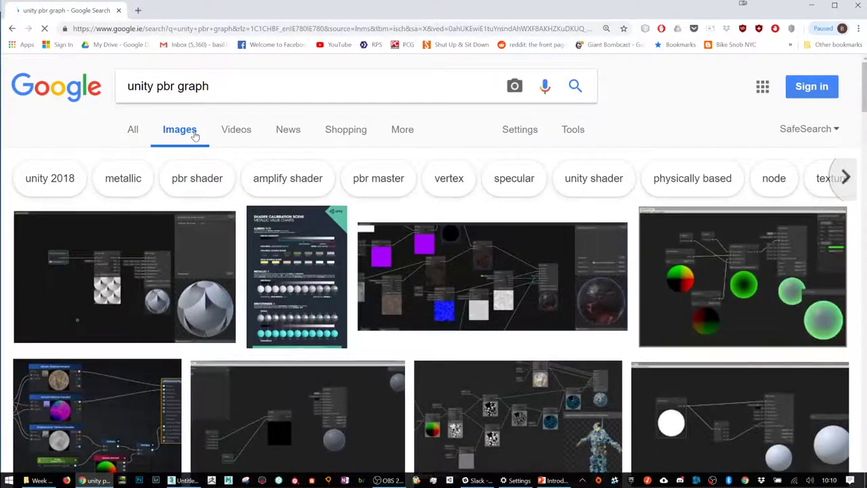
# Step: Shorten the image search to "unity pbr" and open the Unity blog page behind the metallic value chart image
pyautogui.doubleClick(193, 86)
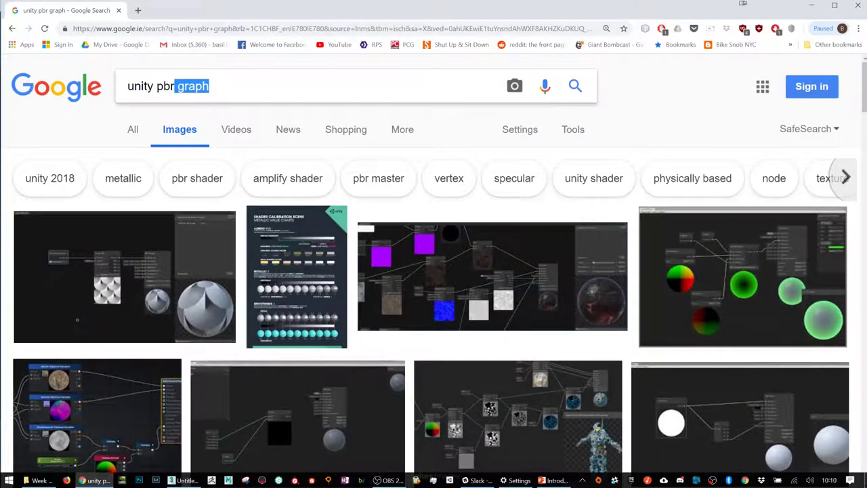
pyautogui.press('BackSpace')
pyautogui.press('Return')
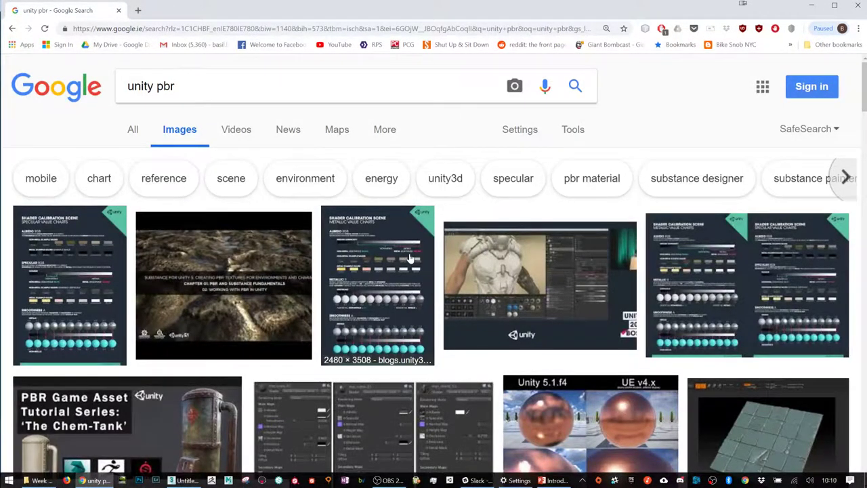
pyautogui.click(409, 260)
pyautogui.click(247, 307)
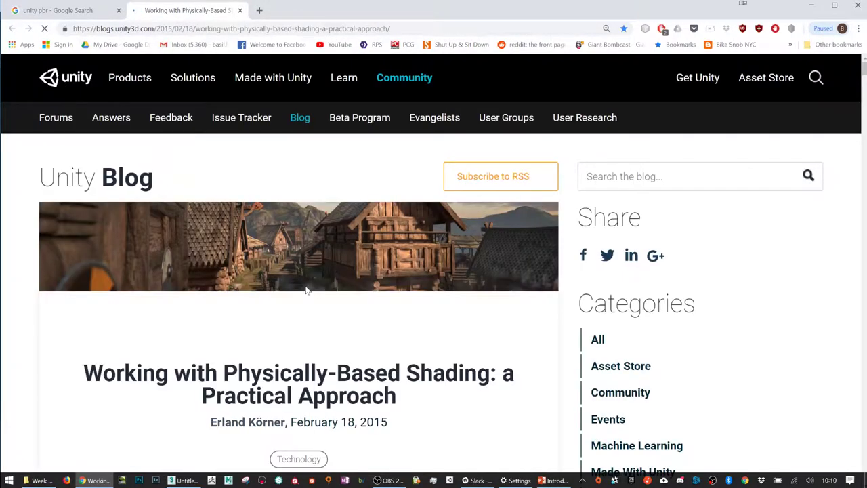
# Step: Examine the Shader Calibration Scene specular value chart in the Unity blog article, including its specular and smoothness scales
pyautogui.scroll(-2, 306, 290)
pyautogui.scroll(-20, 305, 289)
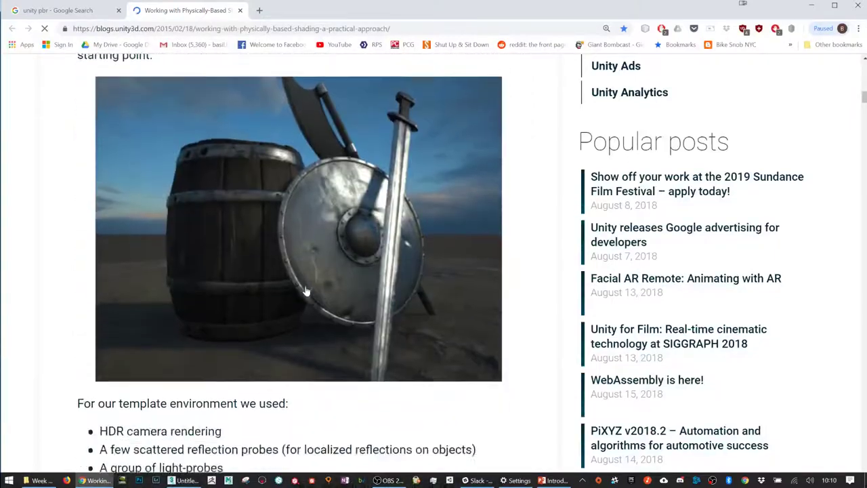
pyautogui.scroll(-20, 305, 289)
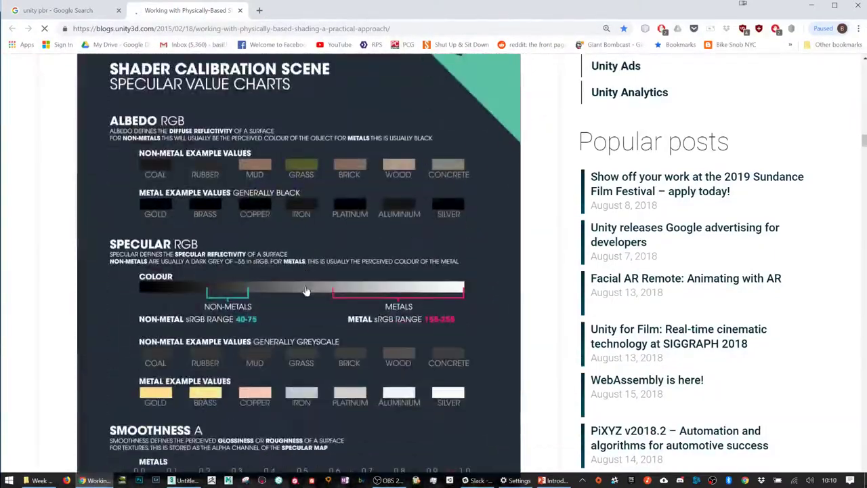
pyautogui.scroll(-1, 305, 290)
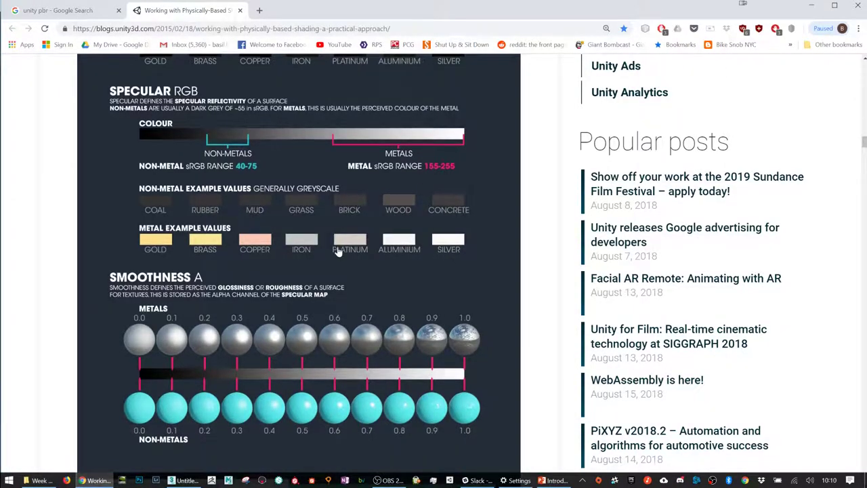
pyautogui.scroll(-2, 334, 249)
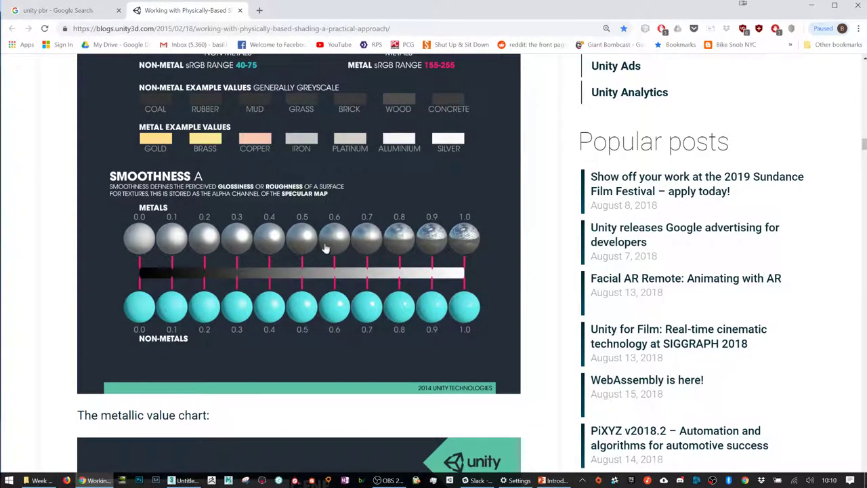
# Step: Switch to 3ds Max and create a box near the grid's origin, about 7.5 m long and 14.9 m wide
pyautogui.click(811, 6)
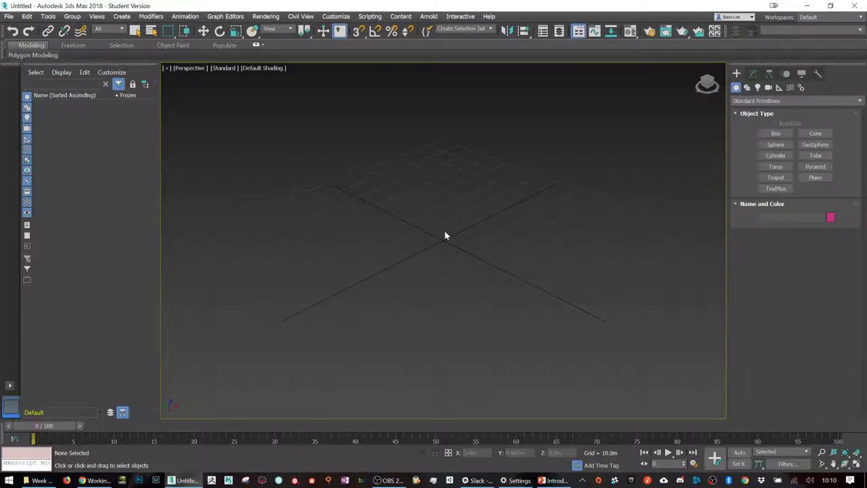
pyautogui.moveTo(445, 235); pyautogui.dragTo(453, 229, button='middle')
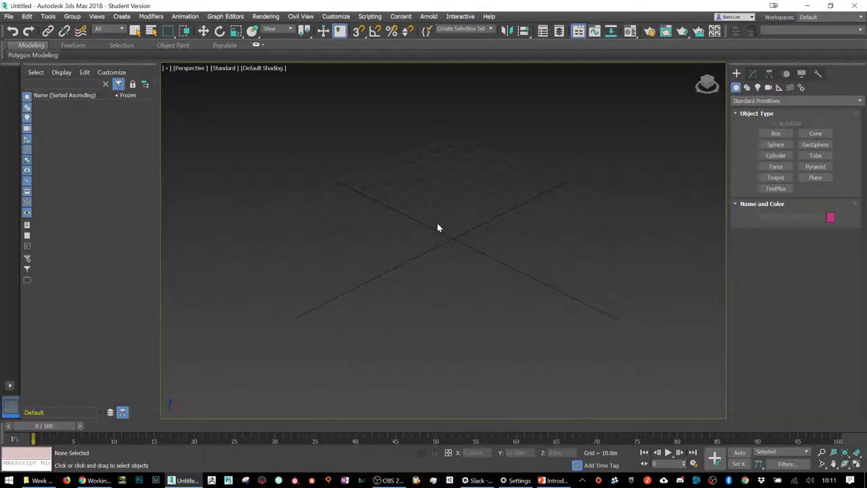
pyautogui.press('g')
pyautogui.scroll(-10, 437, 228)
pyautogui.moveTo(474, 234); pyautogui.dragTo(461, 178, button='middle')
pyautogui.keyDown('alt'); pyautogui.moveTo(329, 145); pyautogui.dragTo(290, 142, button='middle'); pyautogui.keyUp('alt')
pyautogui.click(776, 134)
pyautogui.moveTo(438, 230); pyautogui.dragTo(478, 213)
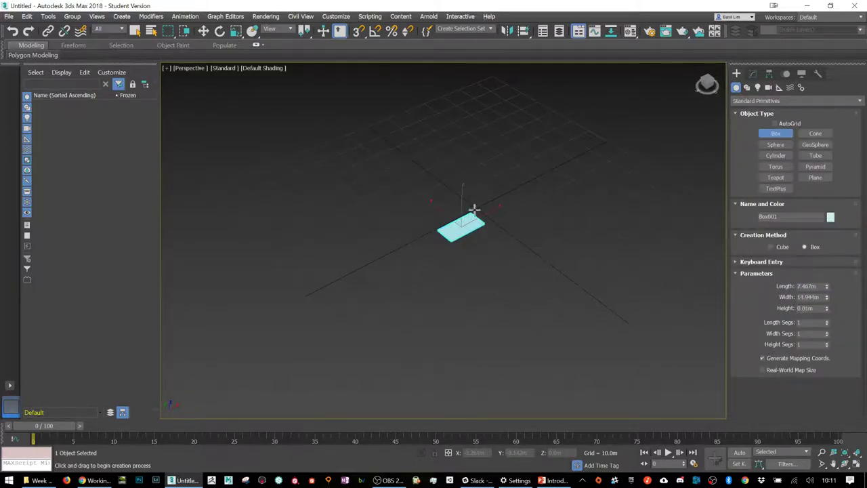
pyautogui.click(476, 204)
pyautogui.rightClick(495, 246)
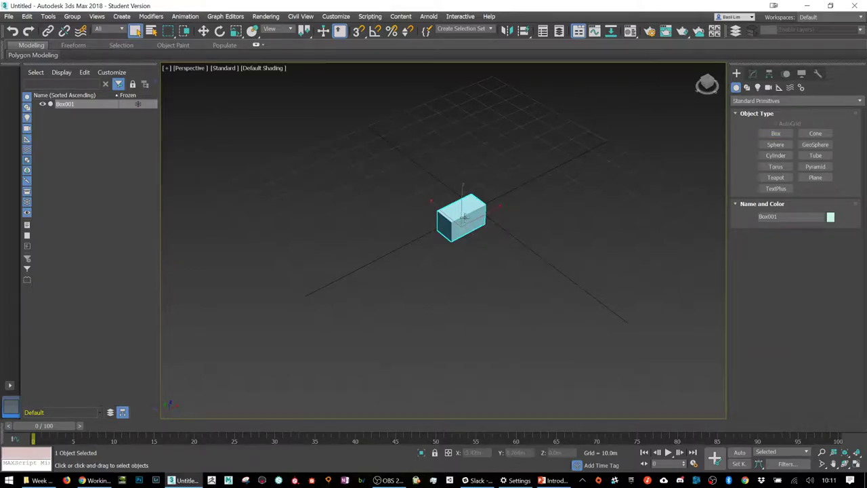
# Step: Delete the box from the scene
pyautogui.click(80, 116)
pyautogui.click(71, 104)
pyautogui.keyDown('alt'); pyautogui.moveTo(587, 235); pyautogui.dragTo(520, 235, button='middle'); pyautogui.keyUp('alt')
pyautogui.press('Delete')
# Step: Create a sphere of about 17.8 m radius near the origin, plus two small spheres and one of about 15.9 m radius beside it
pyautogui.scroll(-3, 478, 210)
pyautogui.scroll(-5, 479, 220)
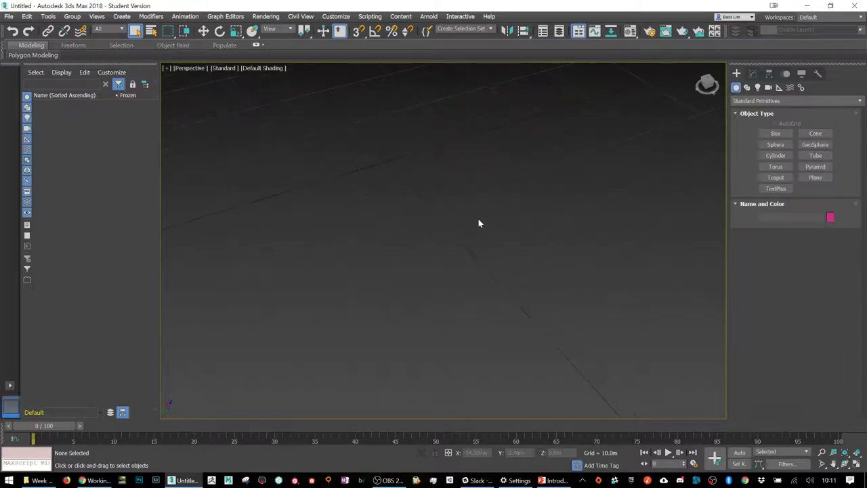
pyautogui.scroll(5, 481, 218)
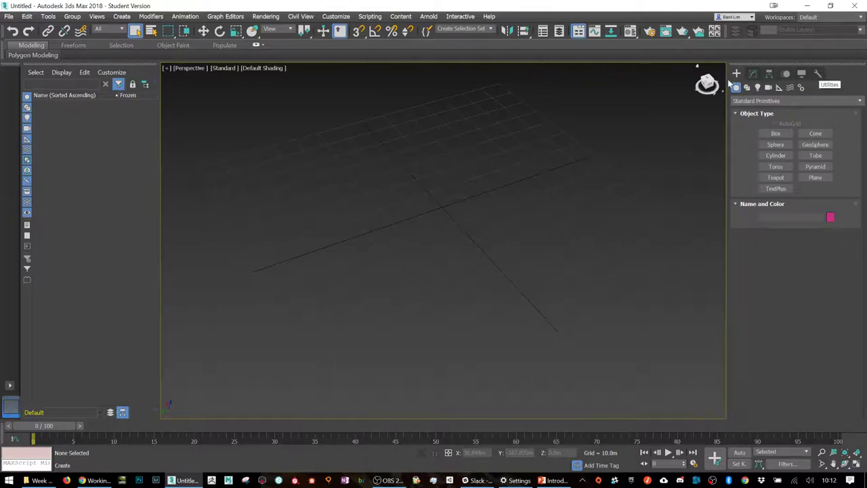
pyautogui.click(783, 147)
pyautogui.moveTo(452, 213); pyautogui.dragTo(472, 165)
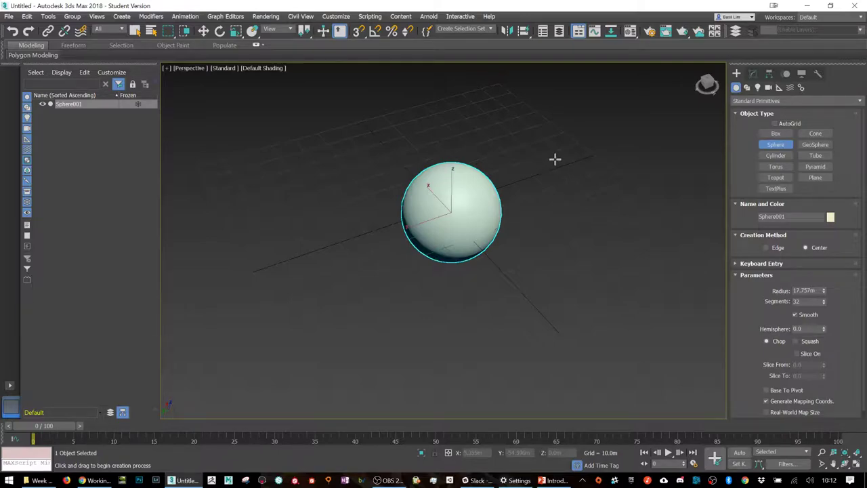
pyautogui.moveTo(542, 199); pyautogui.dragTo(515, 218)
pyautogui.moveTo(521, 185); pyautogui.dragTo(518, 159)
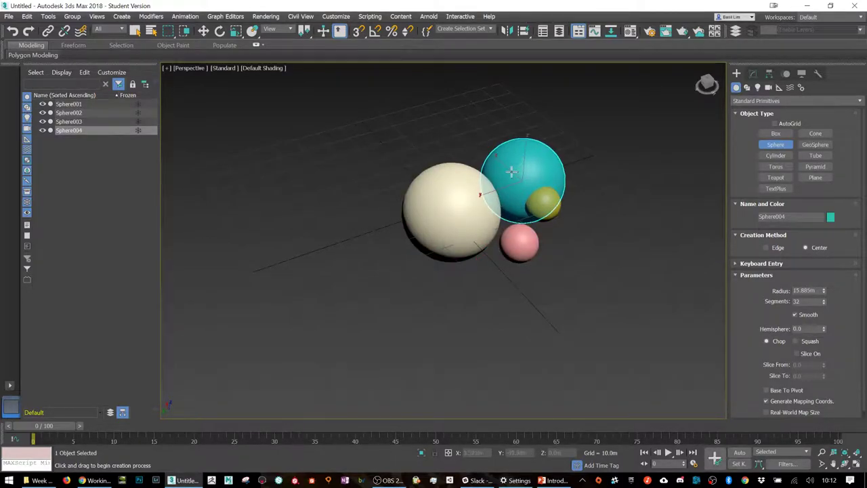
pyautogui.rightClick(508, 142)
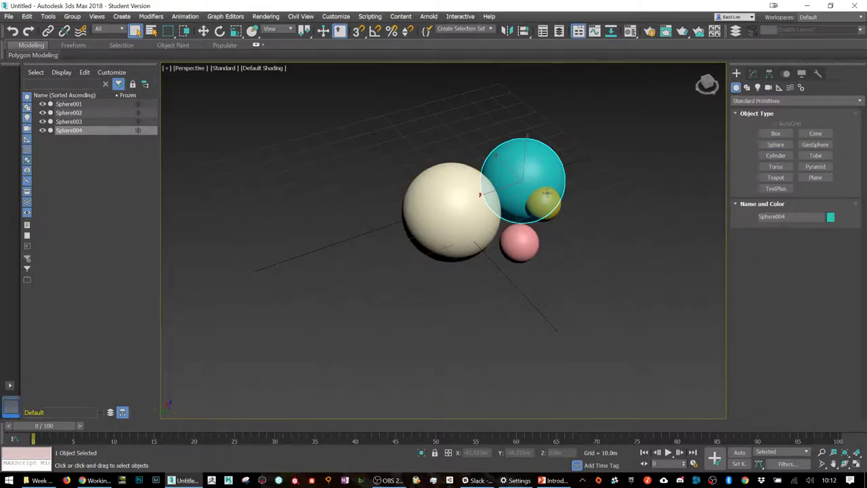
# Step: Delete the two small spheres and the large turquoise sphere, keeping only the cream sphere near the origin
pyautogui.moveTo(615, 266); pyautogui.dragTo(527, 126)
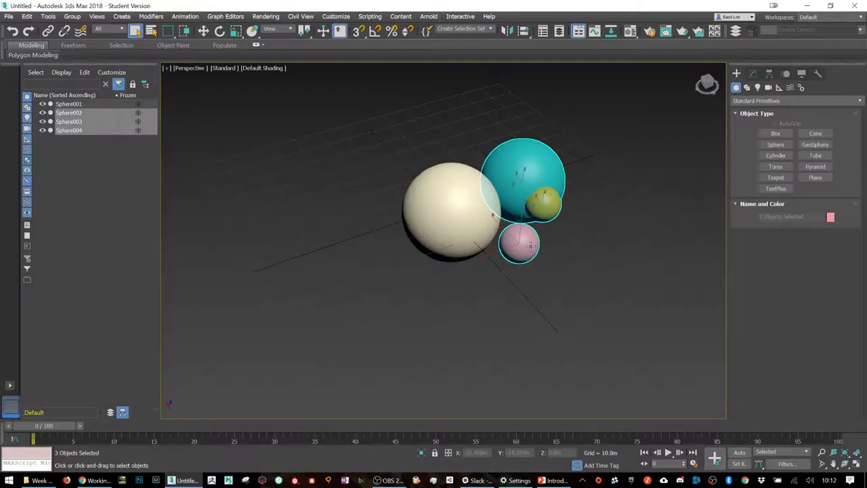
pyautogui.press('Delete')
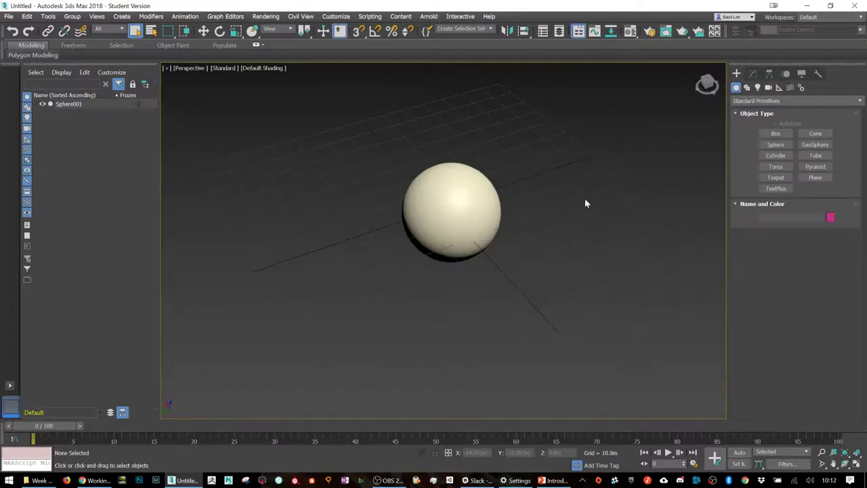
# Step: Select the remaining sphere and display the perspective viewport with Edged Faces
pyautogui.hotkey('ctrl', 'a')
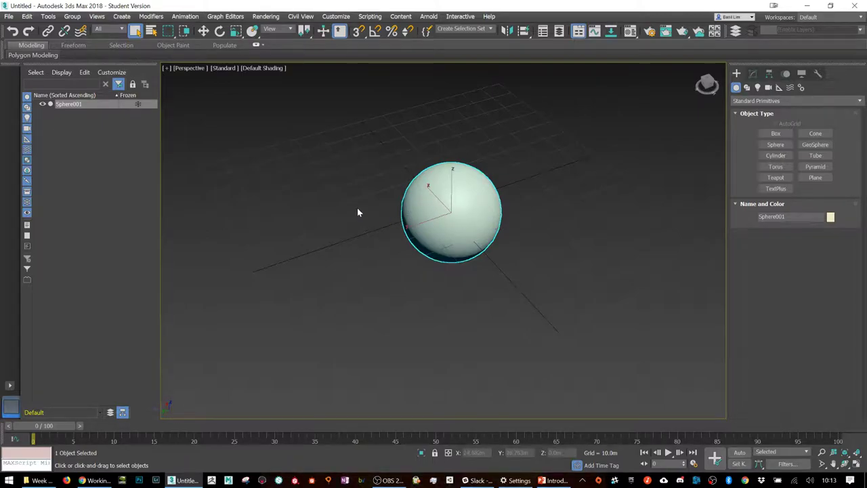
pyautogui.press('F4')
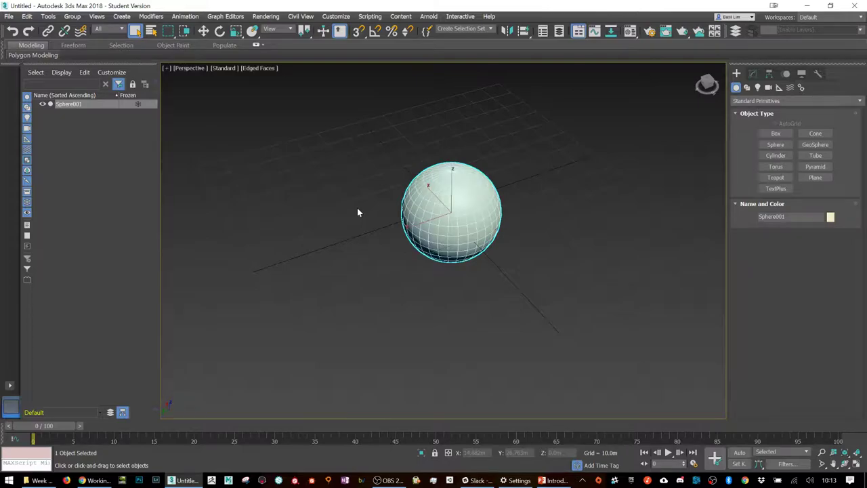
pyautogui.press('F4')
pyautogui.press('F4')
pyautogui.press('F4')
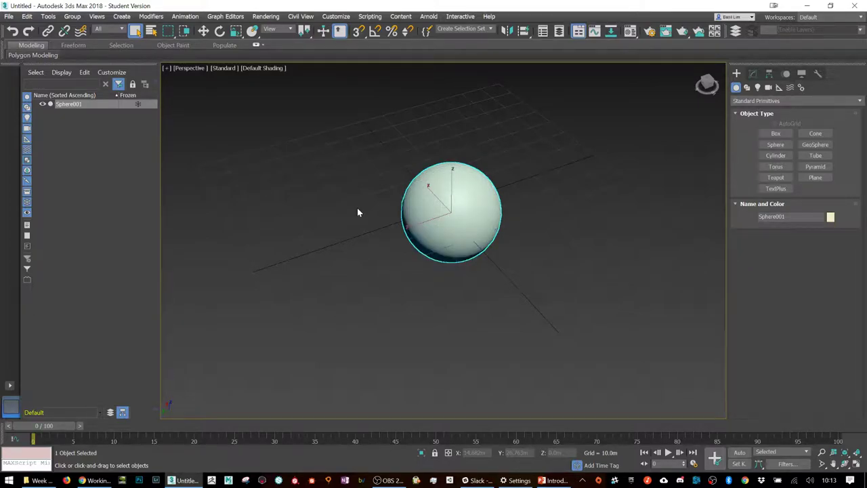
pyautogui.click(269, 69)
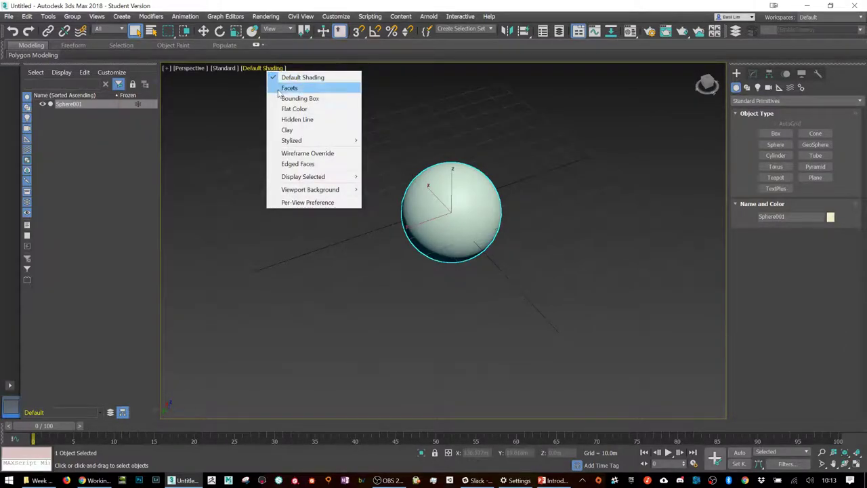
pyautogui.click(285, 166)
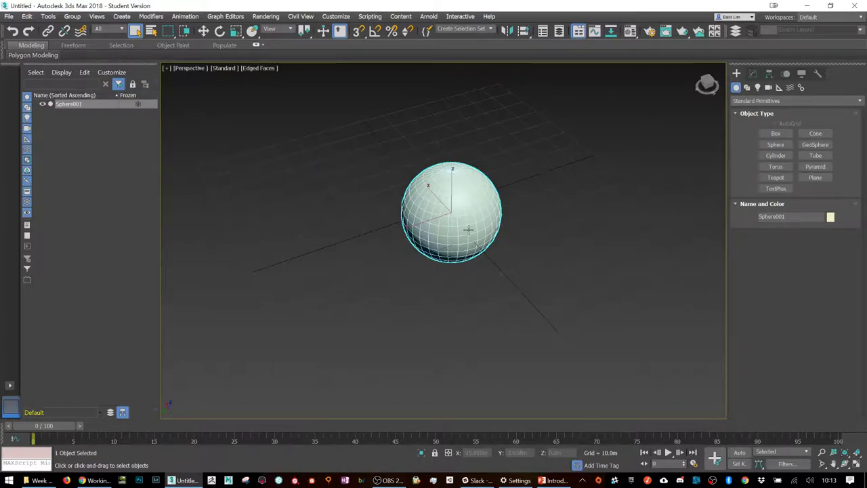
# Step: Reselect the sphere and open its creation parameters for modification
pyautogui.keyDown('alt'); pyautogui.moveTo(455, 237); pyautogui.dragTo(445, 222, button='middle'); pyautogui.keyUp('alt')
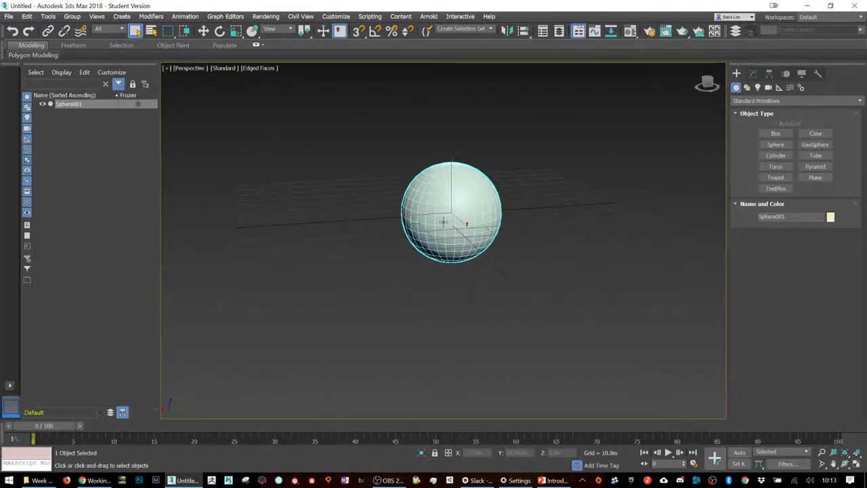
pyautogui.scroll(8, 445, 215)
pyautogui.keyDown('alt'); pyautogui.moveTo(596, 182); pyautogui.dragTo(551, 184, button='middle'); pyautogui.keyUp('alt')
pyautogui.keyDown('alt'); pyautogui.moveTo(461, 126); pyautogui.dragTo(524, 208, button='middle'); pyautogui.keyUp('alt')
pyautogui.hotkey('shift', 'z')
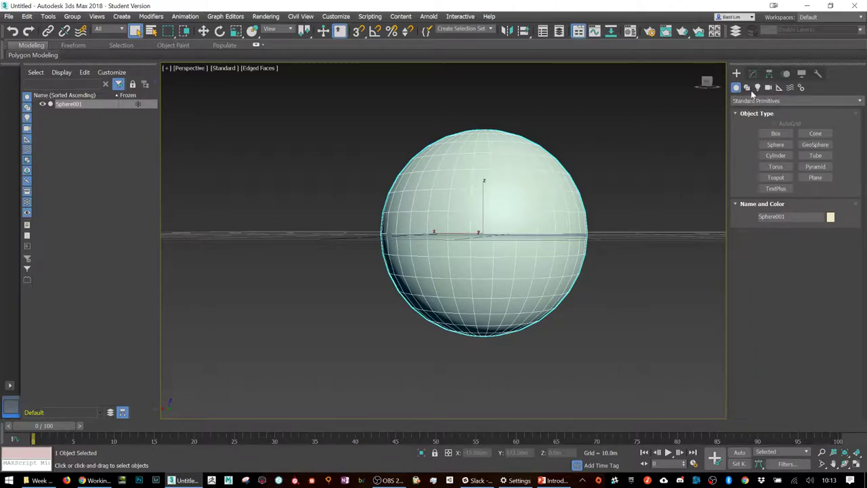
pyautogui.keyDown('alt'); pyautogui.moveTo(551, 201); pyautogui.dragTo(522, 219, button='middle'); pyautogui.keyUp('alt')
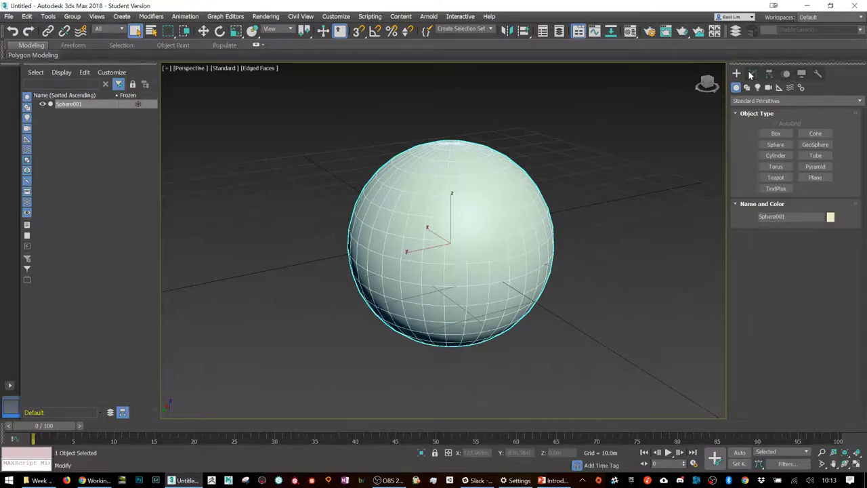
pyautogui.click(600, 184)
pyautogui.click(755, 74)
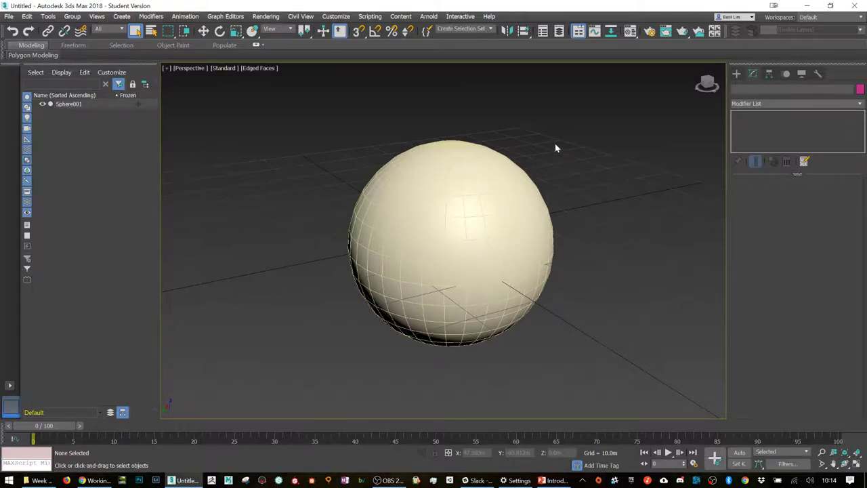
pyautogui.click(545, 183)
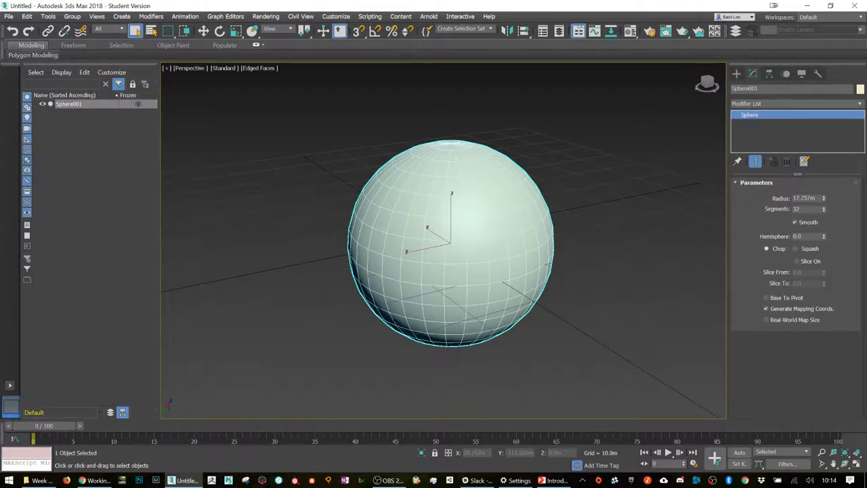
# Step: Try the sphere at 4 and at 200 segments, and hide the edged faces in the viewport
pyautogui.moveTo(825, 214)
pyautogui.mouseDown()
pyautogui.moveTo(825, 200)
pyautogui.moveTo(827, 221)
pyautogui.mouseUp()
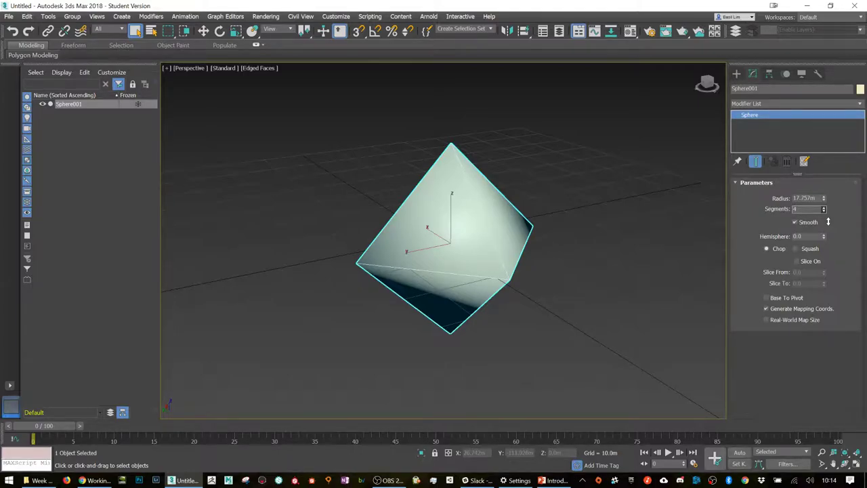
pyautogui.moveTo(828, 221); pyautogui.dragTo(828, 196)
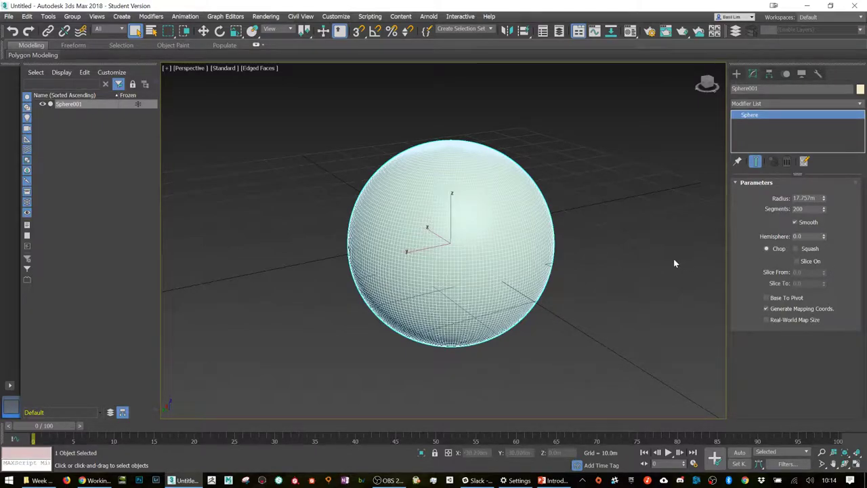
pyautogui.press('F4')
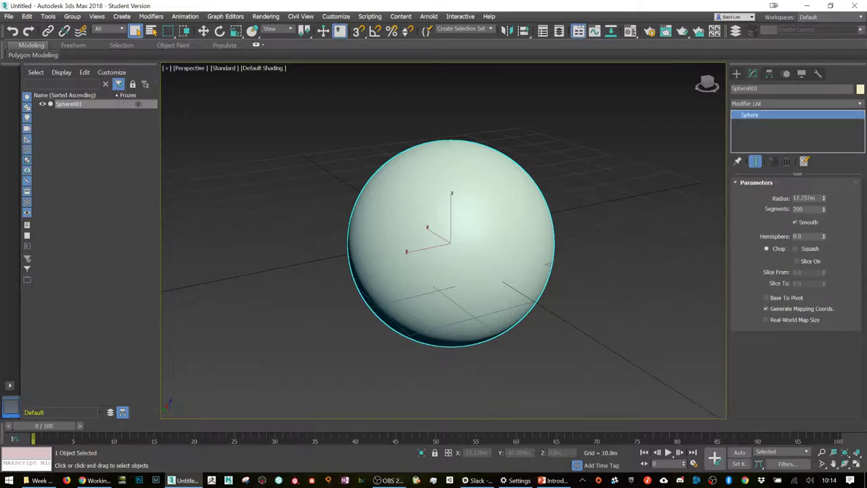
# Step: Try the sphere with 6 segments and with 36 segments while it is shown without edges
pyautogui.click(824, 210)
pyautogui.moveTo(823, 233); pyautogui.dragTo(822, 276)
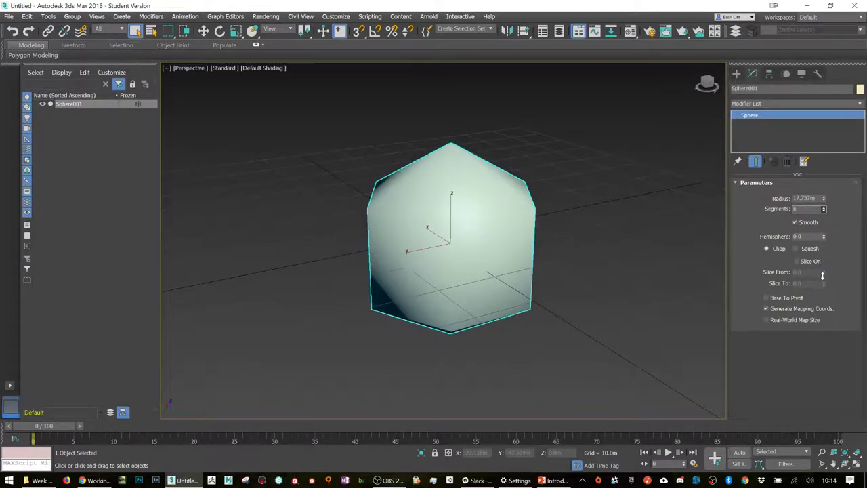
pyautogui.rightClick(823, 276)
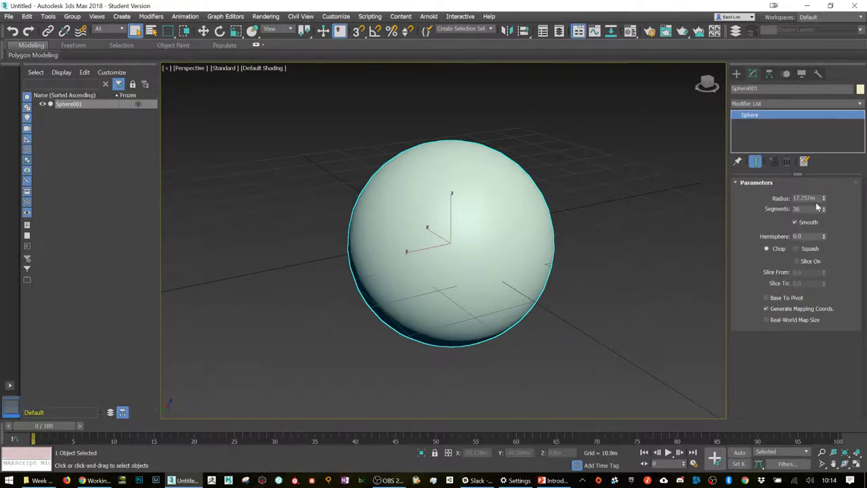
# Step: Reduce the sphere to 16 segments and toggle its Smooth option off and back on
pyautogui.moveTo(823, 210)
pyautogui.mouseDown()
pyautogui.moveTo(824, 234)
pyautogui.moveTo(826, 130)
pyautogui.moveTo(825, 218)
pyautogui.moveTo(836, 171)
pyautogui.moveTo(836, 160)
pyautogui.moveTo(826, 216)
pyautogui.mouseUp()
pyautogui.click(795, 222)
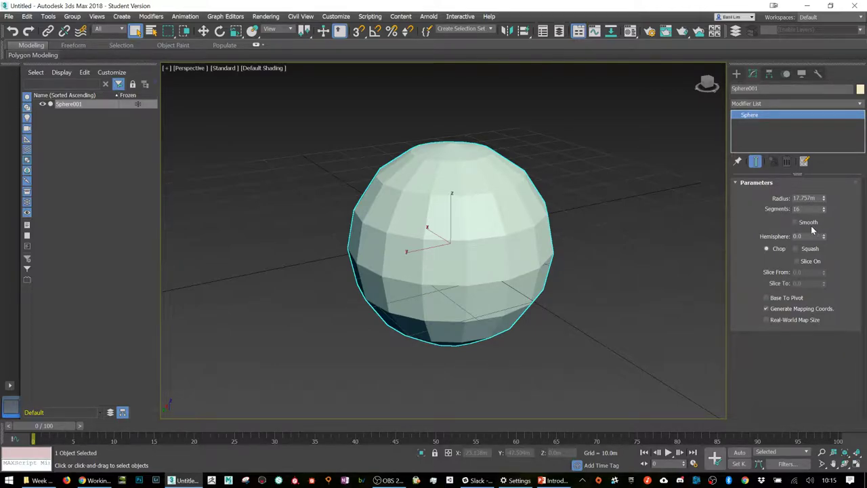
pyautogui.click(796, 223)
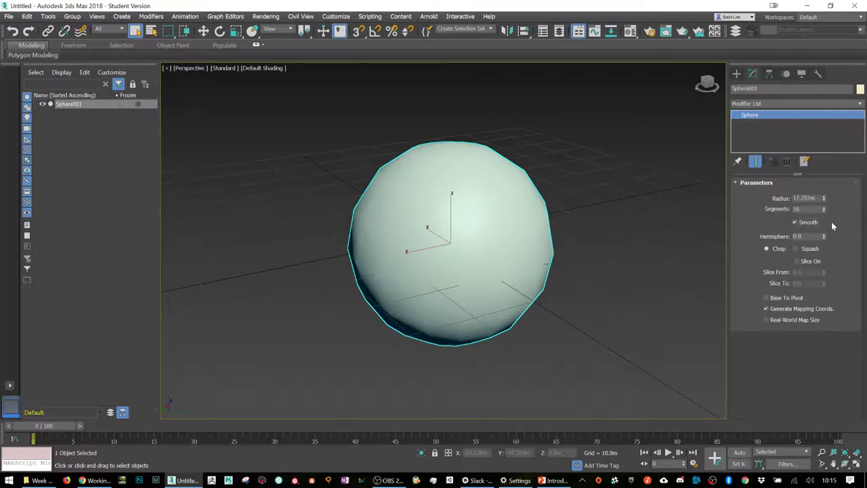
# Step: Set the sphere's segments to 12, keeping Smooth enabled
pyautogui.moveTo(823, 211)
pyautogui.mouseDown()
pyautogui.moveTo(825, 192)
pyautogui.moveTo(826, 226)
pyautogui.moveTo(825, 203)
pyautogui.moveTo(825, 213)
pyautogui.mouseUp()
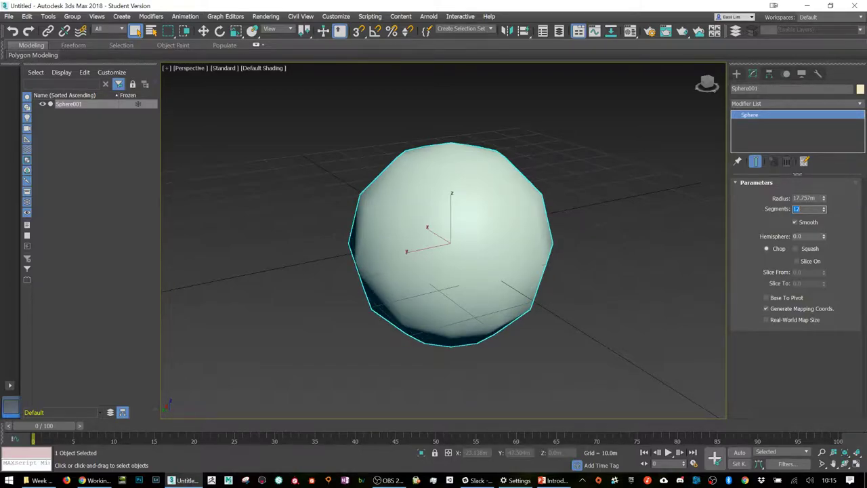
pyautogui.click(841, 242)
pyautogui.keyDown('alt'); pyautogui.moveTo(460, 248); pyautogui.dragTo(590, 256, button='middle'); pyautogui.keyUp('alt')
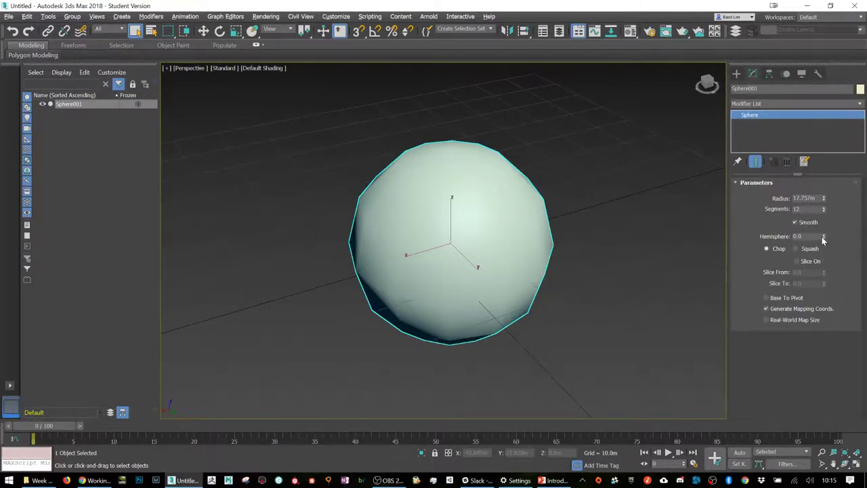
# Step: Try out the sphere's Hemisphere parameter and restore the Edged Faces display in the viewport
pyautogui.moveTo(825, 239)
pyautogui.mouseDown()
pyautogui.moveTo(835, 180)
pyautogui.moveTo(820, 250)
pyautogui.mouseUp()
pyautogui.keyDown('alt'); pyautogui.moveTo(549, 310); pyautogui.dragTo(526, 298, button='middle'); pyautogui.keyUp('alt')
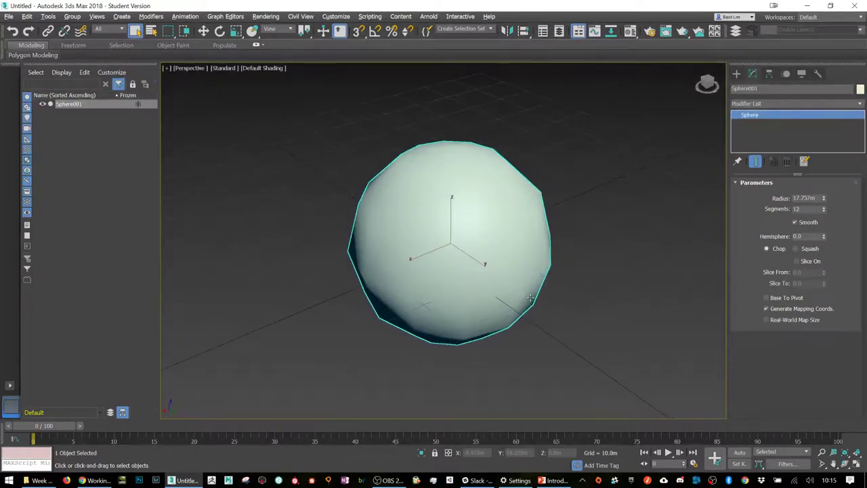
pyautogui.press('F4')
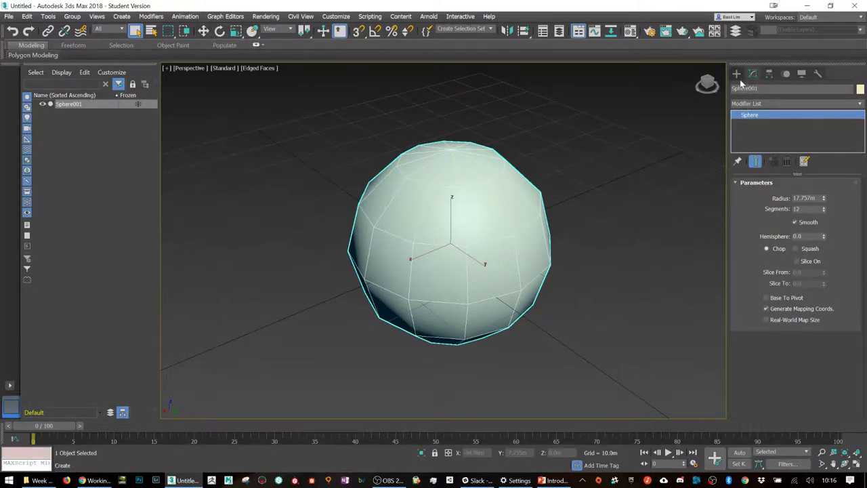
# Step: Return to the object creation options and cycle through the Move, Rotate and Scale tools, ending on Move
pyautogui.click(737, 74)
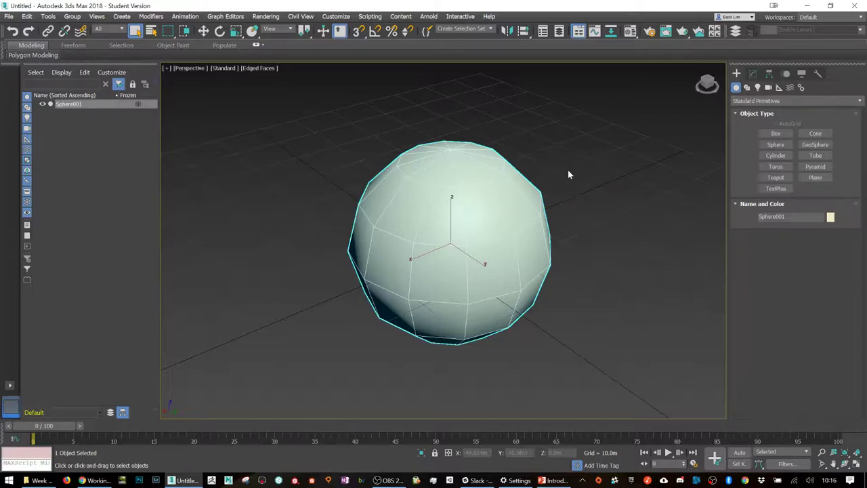
pyautogui.press('w')
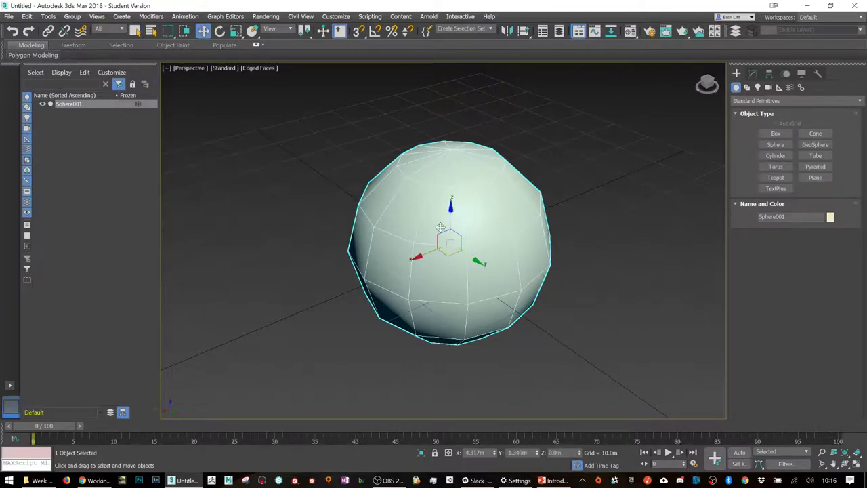
pyautogui.press('e')
pyautogui.press('r')
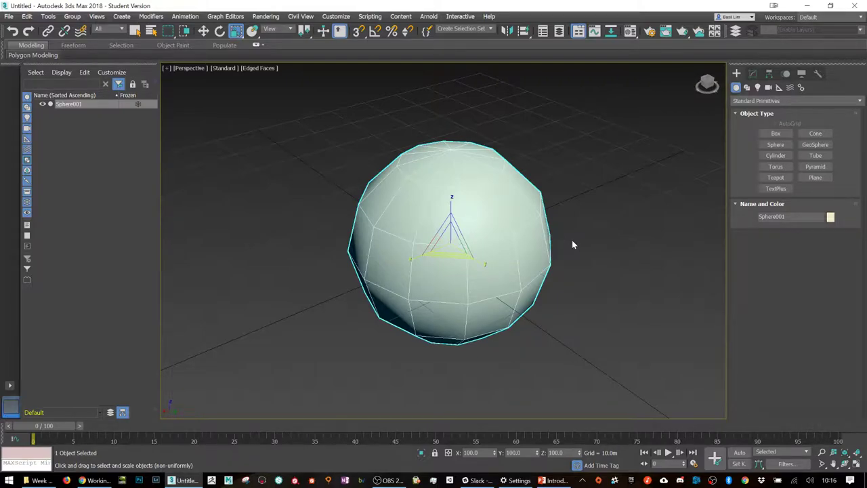
pyautogui.press('w')
pyautogui.press('e')
pyautogui.press('r')
pyautogui.press('w')
pyautogui.press('e')
pyautogui.press('r')
pyautogui.press('w')
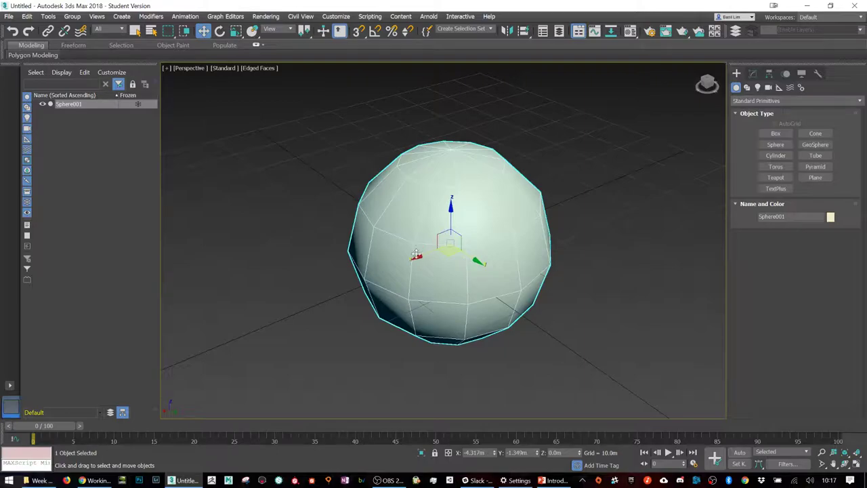
# Step: Deselect and reselect the sphere, and move it along the Y axis to about -7.29 m
pyautogui.hotkey('ctrl', 'd')
pyautogui.click(460, 232)
pyautogui.keyDown('alt'); pyautogui.moveTo(437, 280); pyautogui.dragTo(465, 277, button='middle'); pyautogui.keyUp('alt')
pyautogui.moveTo(491, 241); pyautogui.dragTo(416, 210)
pyautogui.keyDown('alt'); pyautogui.moveTo(475, 249); pyautogui.dragTo(417, 256, button='middle'); pyautogui.keyUp('alt')
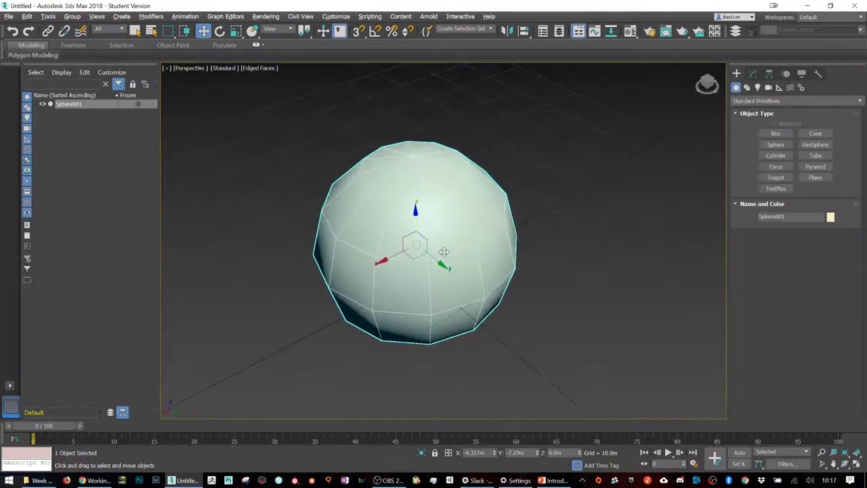
# Step: Try another move of the sphere along the ground plane
pyautogui.moveTo(415, 259); pyautogui.dragTo(251, 319)
pyautogui.rightClick(251, 319)
pyautogui.keyDown('alt'); pyautogui.moveTo(434, 271); pyautogui.dragTo(494, 242, button='middle'); pyautogui.keyUp('alt')
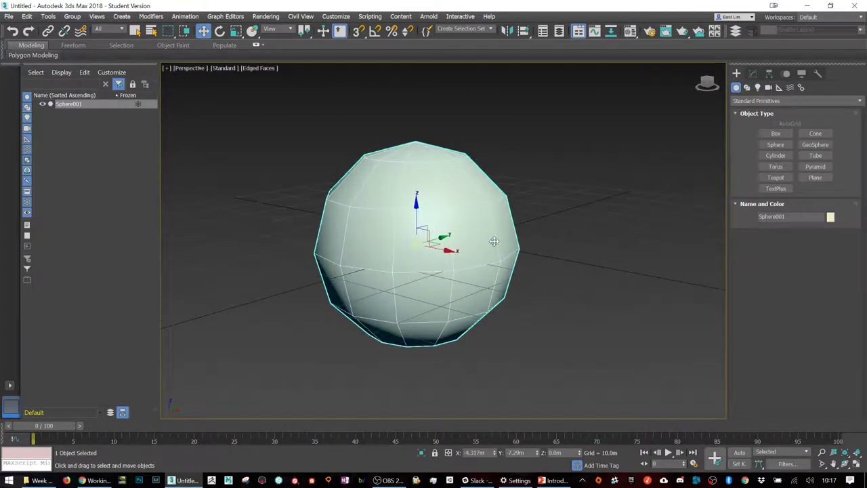
# Step: Try rotating the sphere with the Rotate tool
pyautogui.press('e')
pyautogui.keyDown('alt'); pyautogui.moveTo(494, 242); pyautogui.dragTo(474, 242, button='middle'); pyautogui.keyUp('alt')
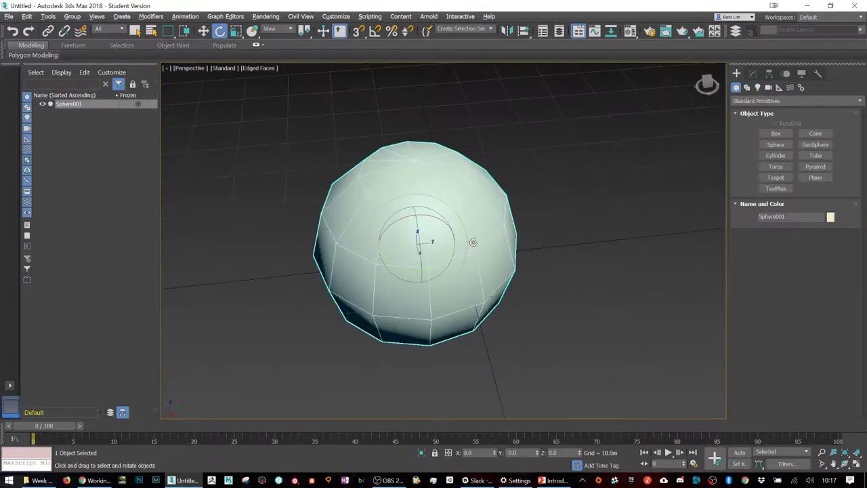
pyautogui.moveTo(426, 244); pyautogui.dragTo(515, 278)
pyautogui.rightClick(536, 281)
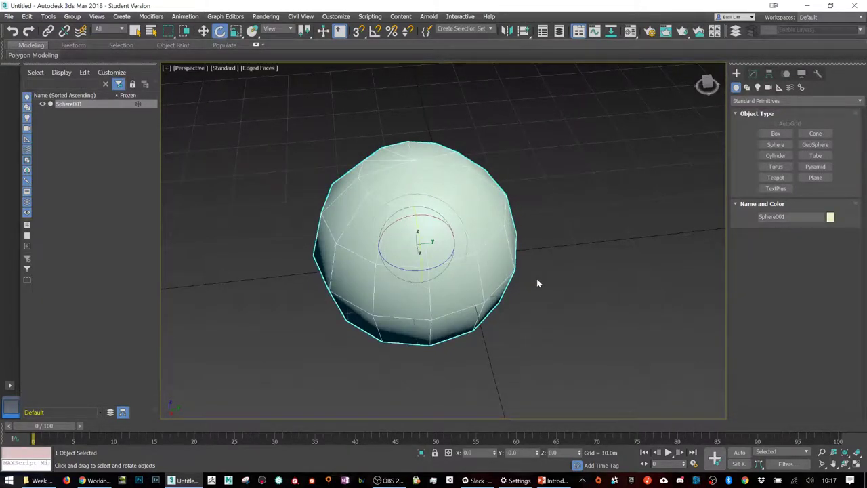
# Step: Try scaling the sphere with the different axis and plane handles of the Scale tool
pyautogui.press('r')
pyautogui.keyDown('alt'); pyautogui.moveTo(537, 278); pyautogui.dragTo(440, 214, button='middle'); pyautogui.keyUp('alt')
pyautogui.moveTo(427, 234); pyautogui.dragTo(463, 267)
pyautogui.rightClick(424, 254)
pyautogui.rightClick(426, 259)
pyautogui.rightClick(418, 253)
pyautogui.rightClick(420, 233)
pyautogui.rightClick(415, 243)
pyautogui.rightClick(463, 268)
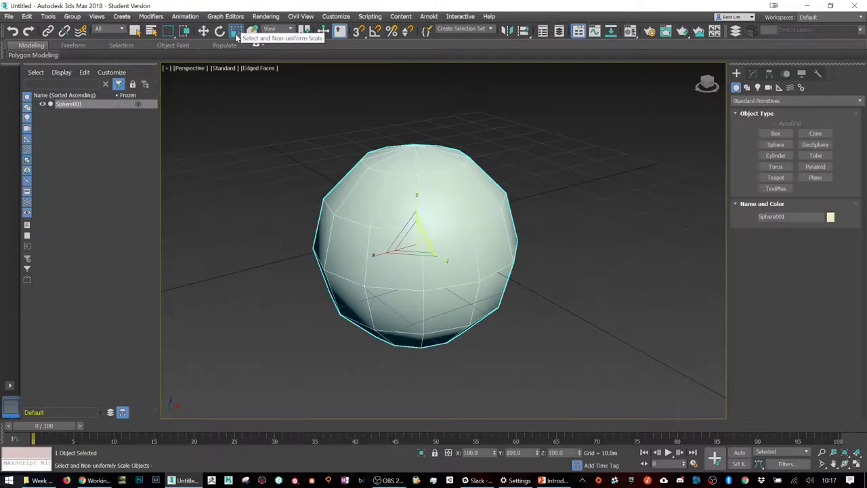
# Step: Cycle through the scale modes and leave Select and Squash active for the sphere
pyautogui.press('r')
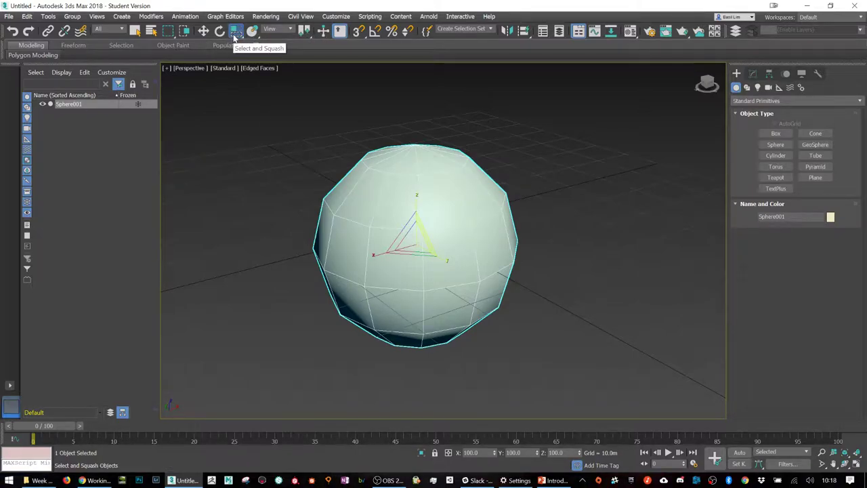
pyautogui.press('r')
pyautogui.press('r')
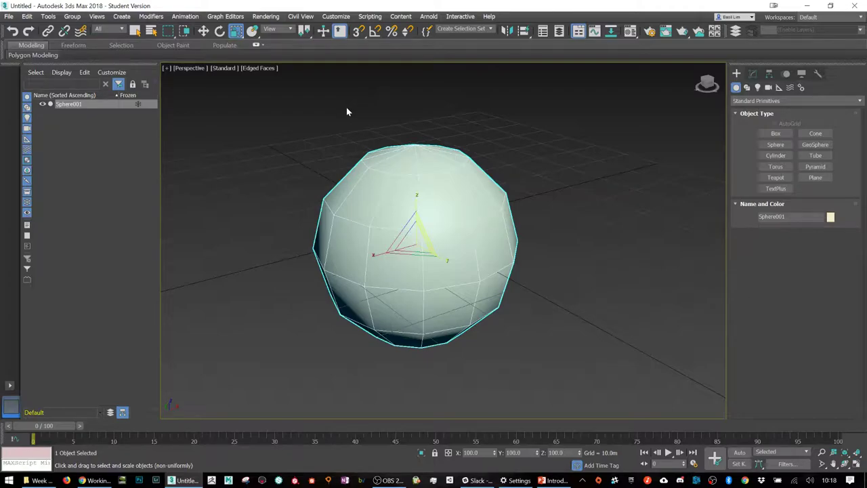
pyautogui.press('r')
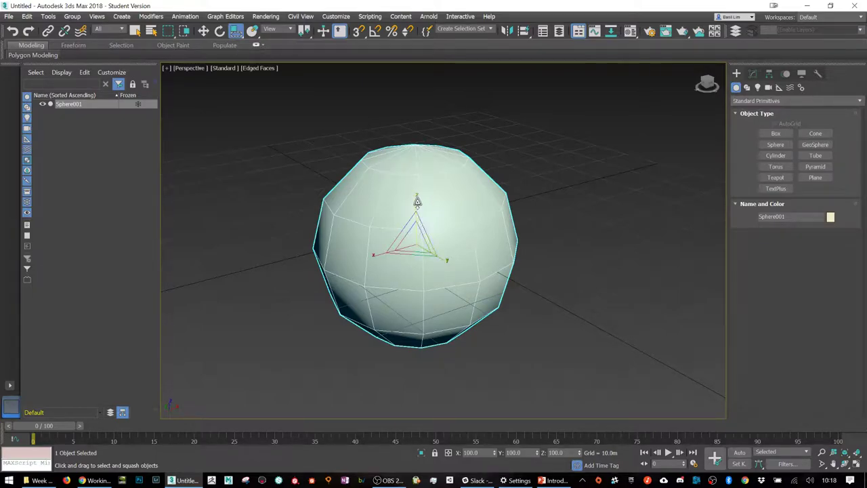
# Step: Try flattening the sphere along its Z axis with Select and Squash and with non-uniform scaling, undoing each attempt
pyautogui.moveTo(416, 201); pyautogui.dragTo(412, 237)
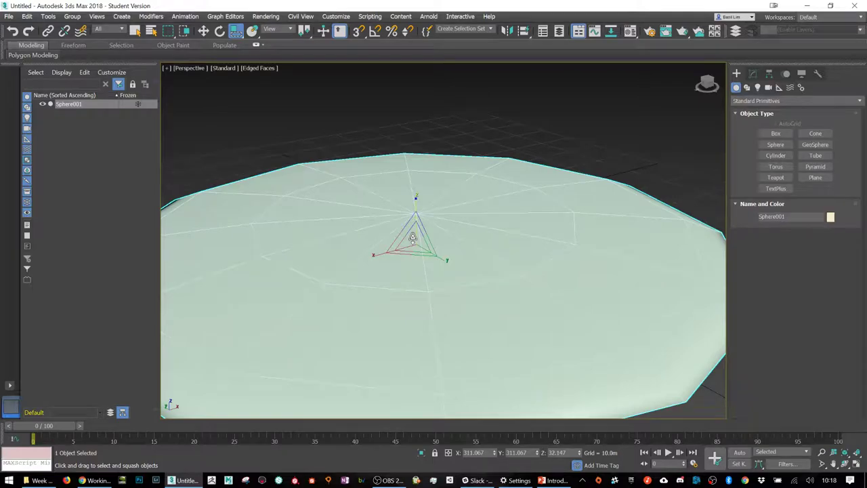
pyautogui.hotkey('ctrl', 'z')
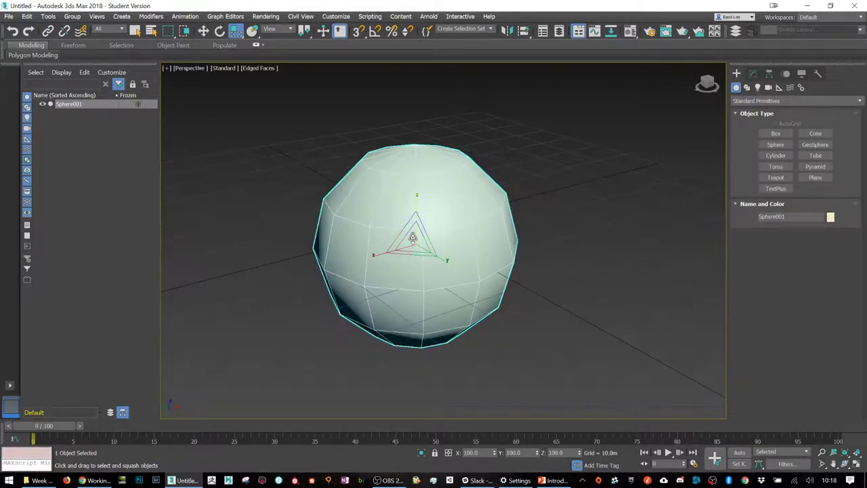
pyautogui.press('r')
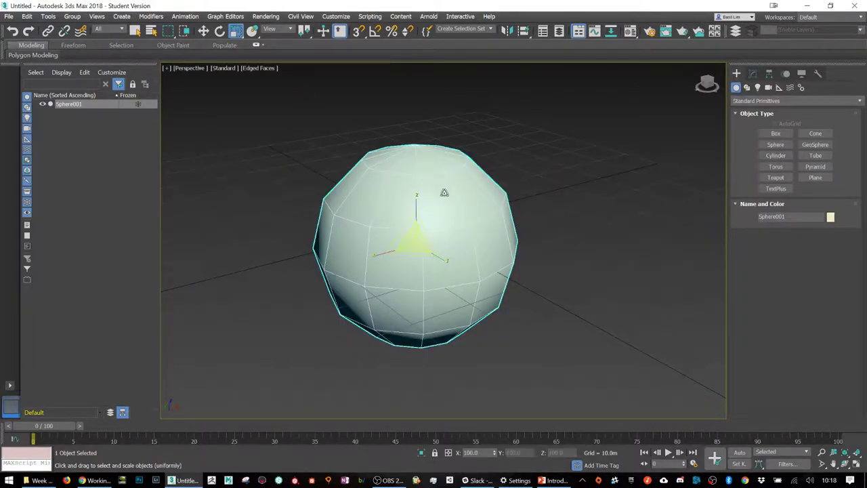
pyautogui.press('r')
pyautogui.moveTo(410, 204); pyautogui.dragTo(416, 262)
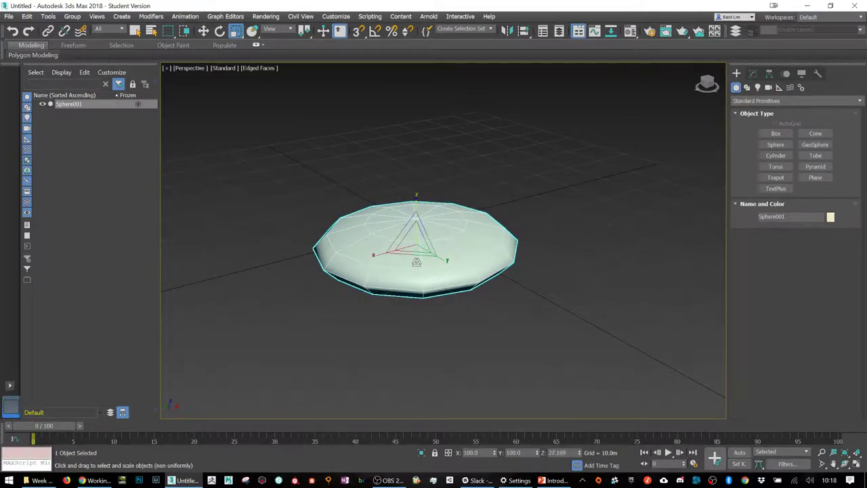
pyautogui.hotkey('ctrl', 'z')
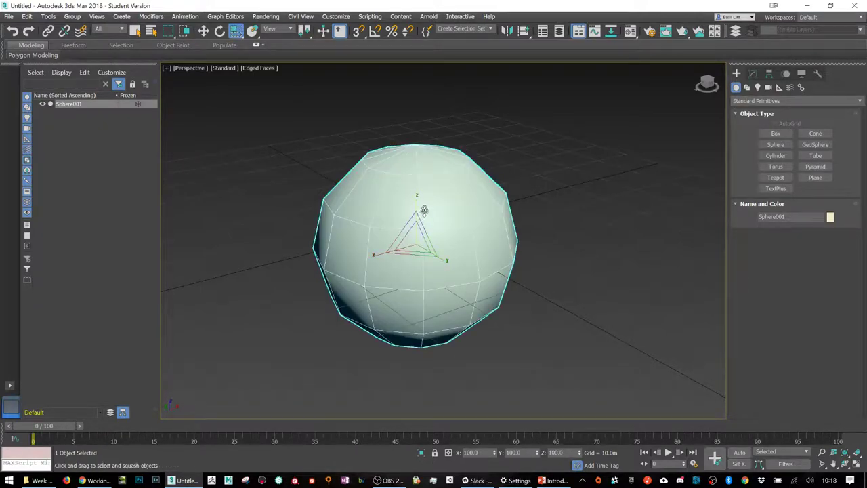
pyautogui.moveTo(416, 215); pyautogui.dragTo(417, 255)
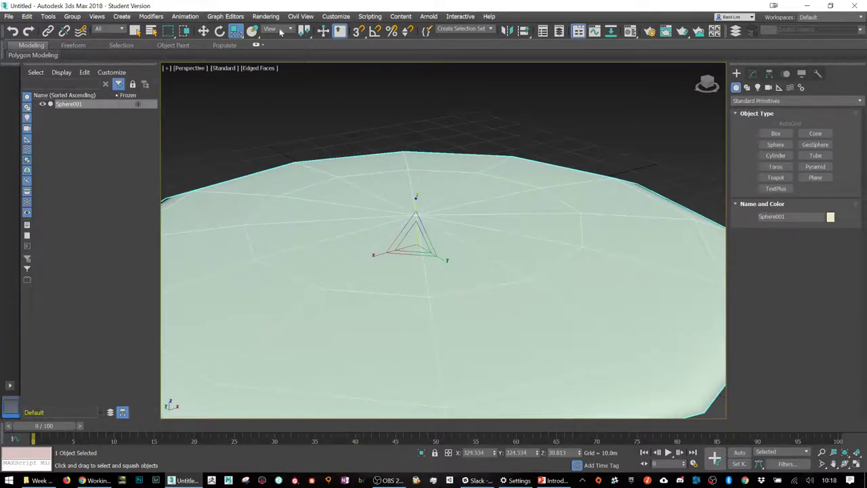
pyautogui.hotkey('ctrl', 'z')
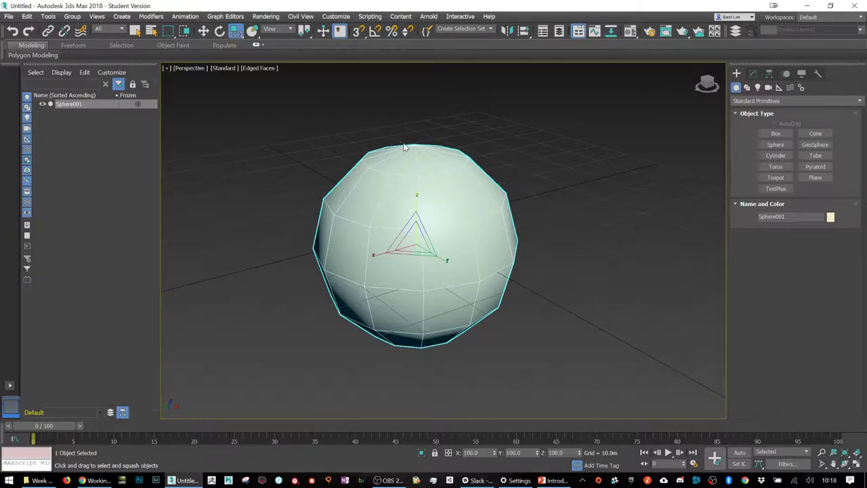
pyautogui.press('r')
pyautogui.moveTo(417, 197); pyautogui.dragTo(419, 212)
pyautogui.hotkey('ctrl', 'z')
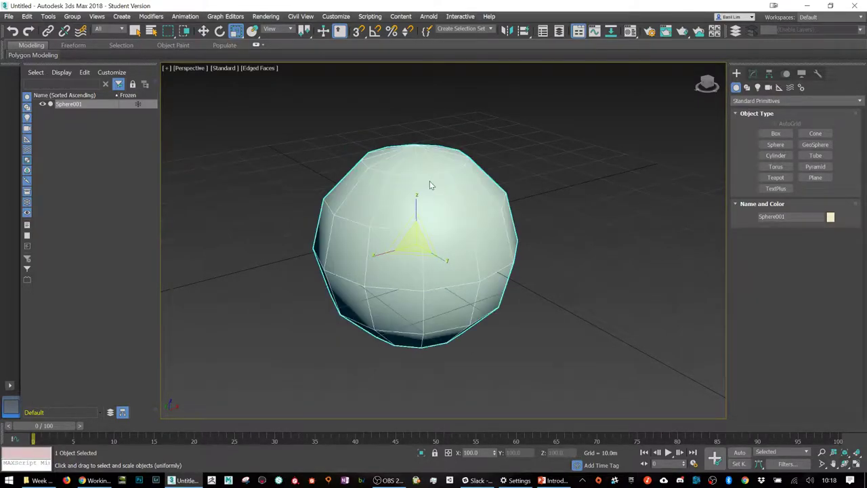
pyautogui.press('r')
# Step: Move the sphere along the ground plane to about X -38.9 m, Y -15.6 m with the Move tool
pyautogui.keyDown('alt'); pyautogui.moveTo(459, 197); pyautogui.dragTo(399, 261, button='middle'); pyautogui.keyUp('alt')
pyautogui.press('w')
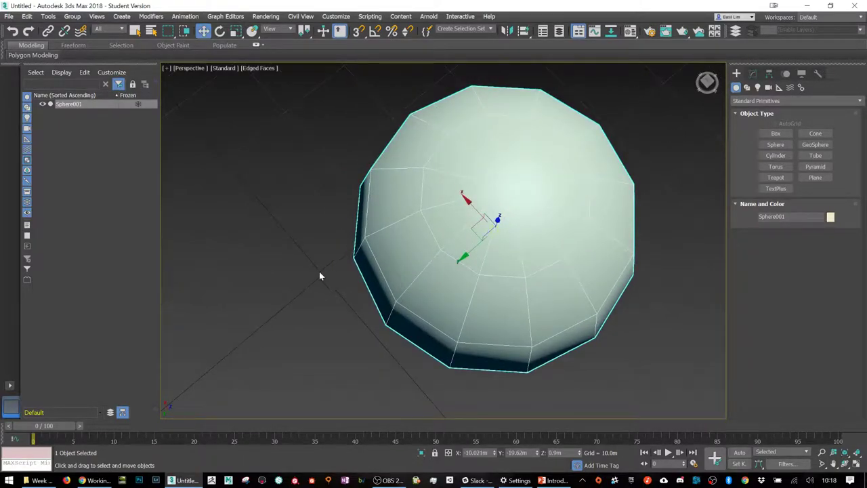
pyautogui.scroll(-6, 324, 273)
pyautogui.keyDown('alt'); pyautogui.moveTo(334, 303); pyautogui.dragTo(373, 269, button='middle'); pyautogui.keyUp('alt')
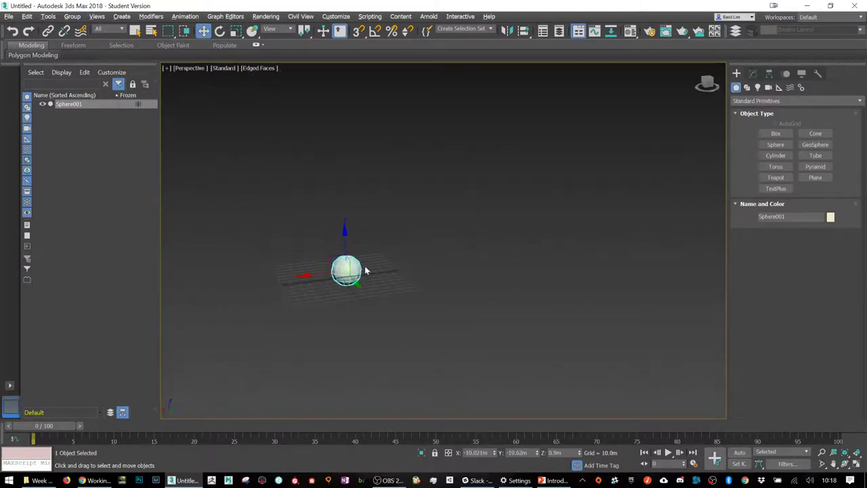
pyautogui.scroll(5, 318, 268)
pyautogui.keyDown('alt'); pyautogui.moveTo(319, 268); pyautogui.dragTo(330, 278, button='middle'); pyautogui.keyUp('alt')
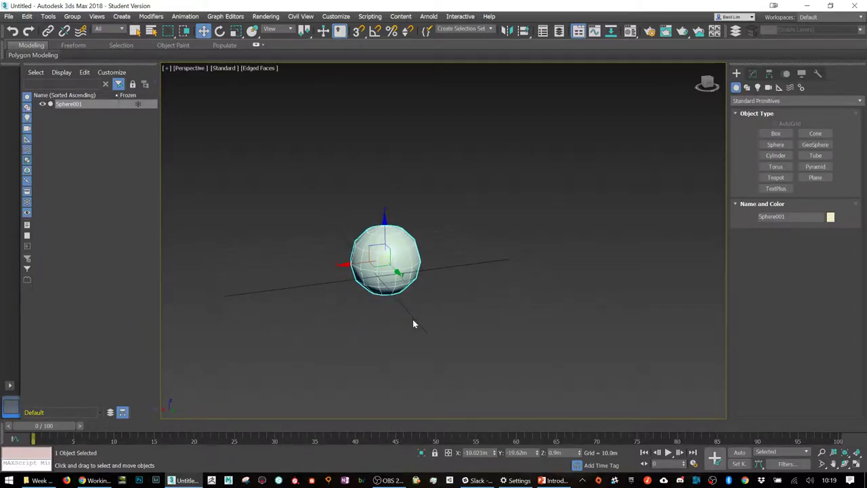
pyautogui.scroll(4, 386, 252)
pyautogui.scroll(-3, 366, 220)
pyautogui.keyDown('alt'); pyautogui.moveTo(366, 220); pyautogui.dragTo(359, 225, button='middle'); pyautogui.keyUp('alt')
pyautogui.moveTo(353, 204); pyautogui.dragTo(421, 175)
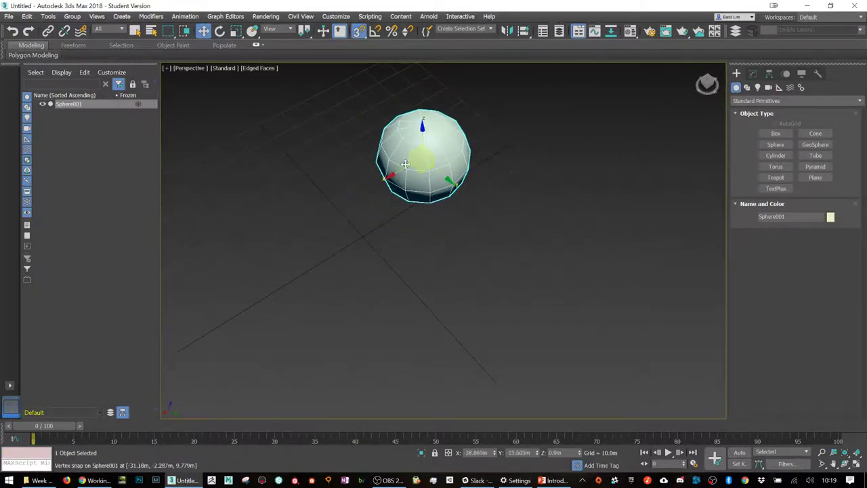
# Step: Turn on 3D snapping and set it to snap to Grid Points only, with Vertex disabled
pyautogui.click(359, 32)
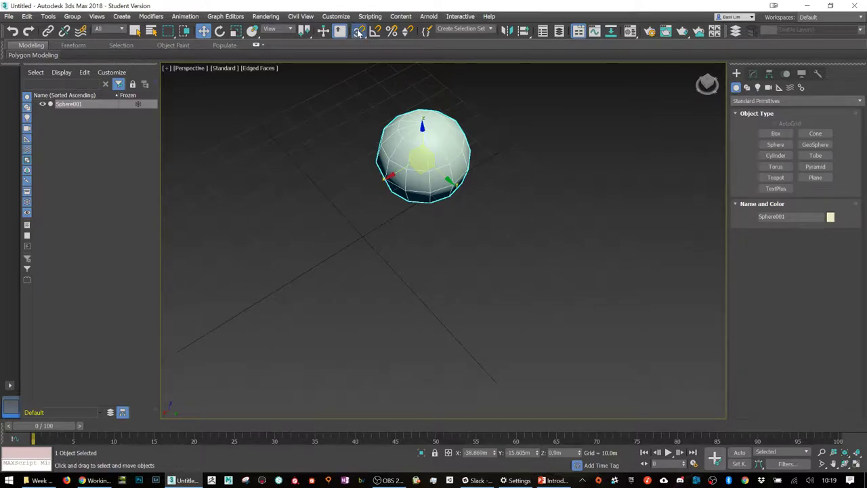
pyautogui.click(359, 32)
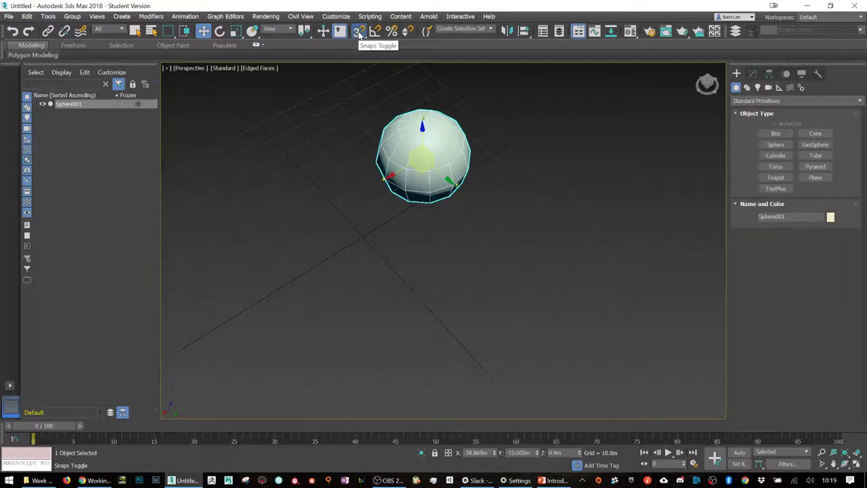
pyautogui.rightClick(359, 34)
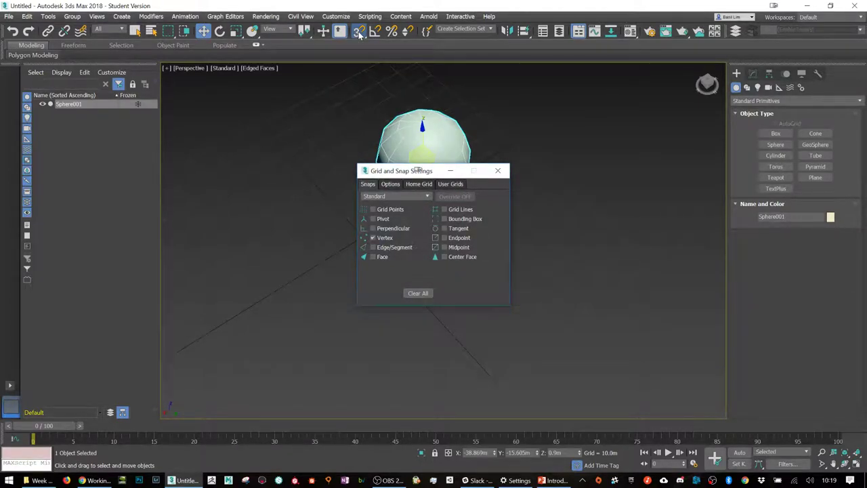
pyautogui.click(360, 34)
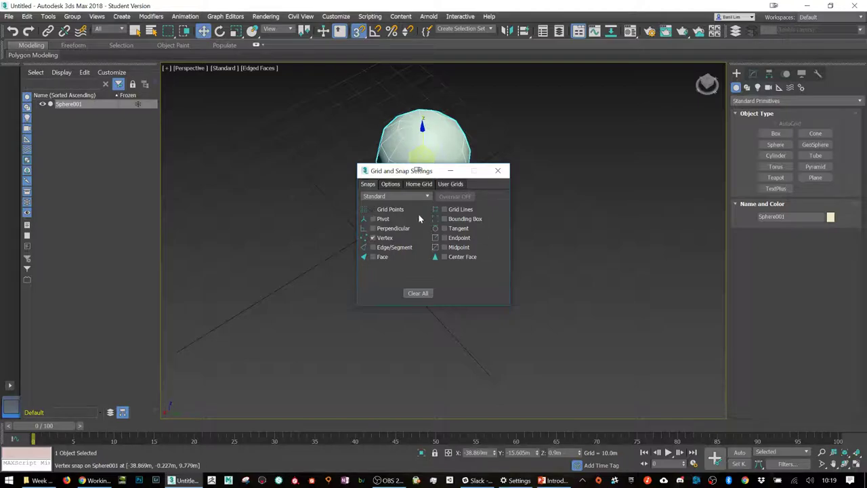
pyautogui.click(385, 239)
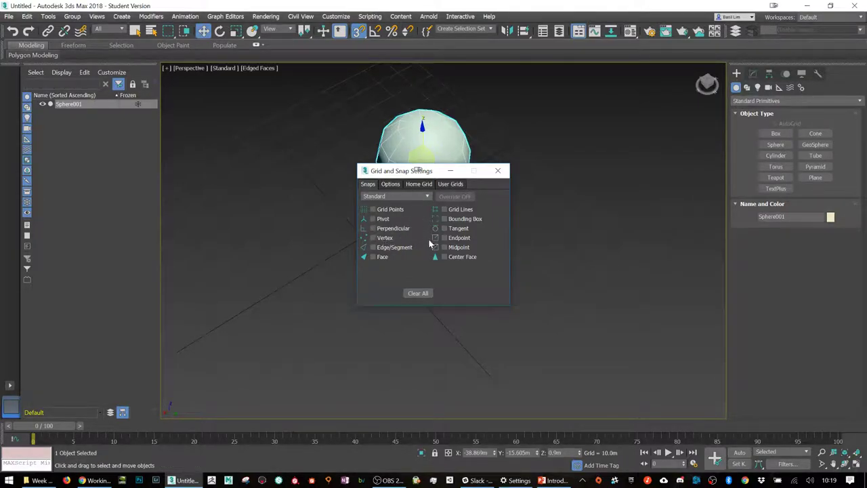
pyautogui.click(372, 210)
pyautogui.click(418, 296)
pyautogui.click(498, 170)
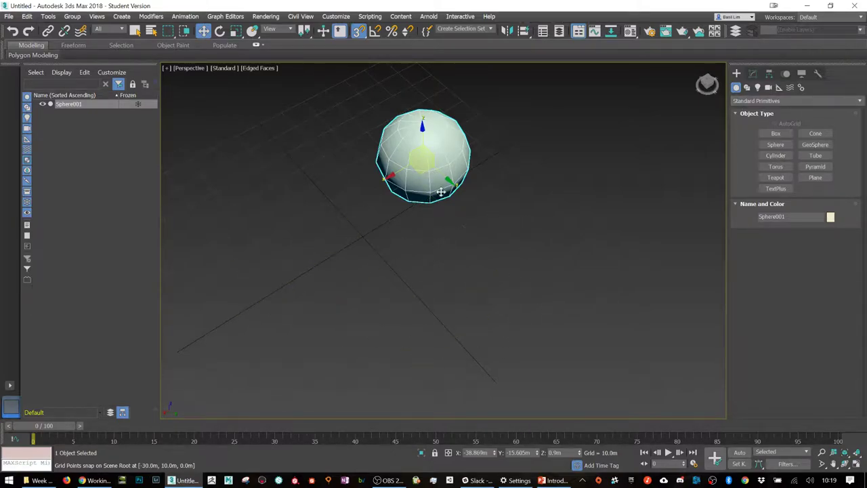
# Step: Snap the sphere to the grid origin at 0, 0, 0 and turn 3D snapping off
pyautogui.moveTo(425, 174); pyautogui.dragTo(359, 237)
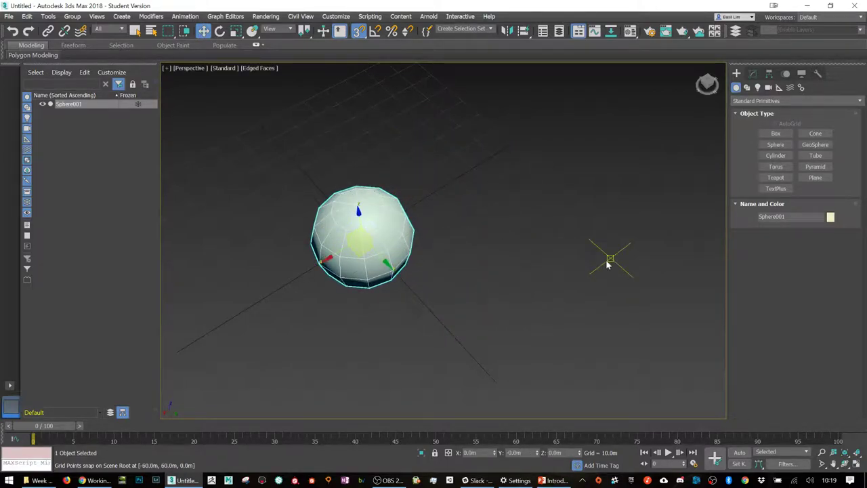
pyautogui.press('s')
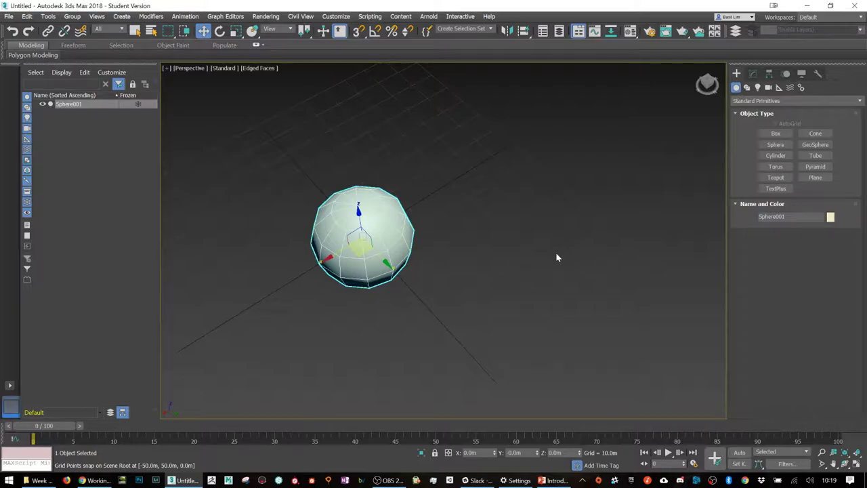
pyautogui.moveTo(421, 232); pyautogui.dragTo(481, 235, button='middle')
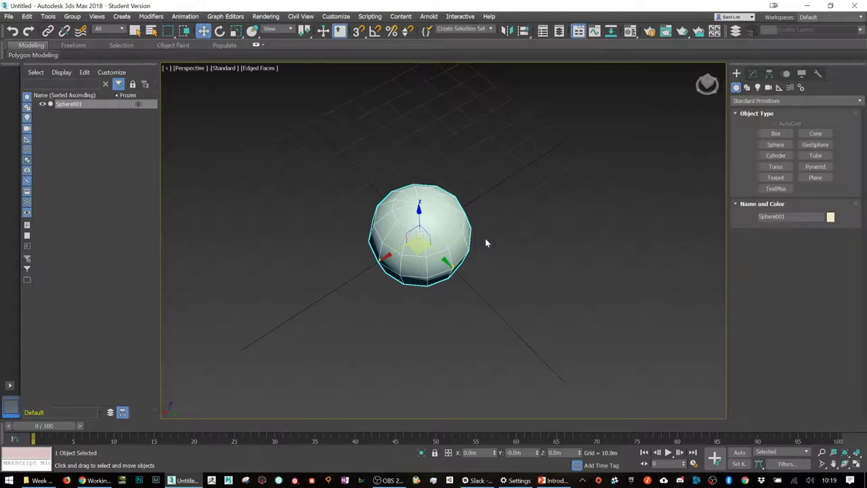
# Step: Try rotating the sphere freely with the Rotate tool and cancel the rotation
pyautogui.press('e')
pyautogui.keyDown('alt'); pyautogui.moveTo(478, 269); pyautogui.dragTo(474, 237, button='middle'); pyautogui.keyUp('alt')
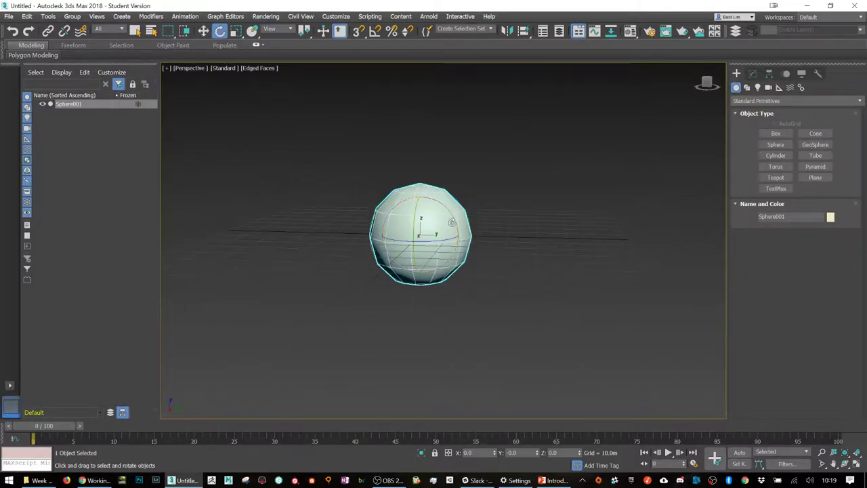
pyautogui.scroll(5, 440, 210)
pyautogui.moveTo(427, 227); pyautogui.dragTo(375, 179)
pyautogui.rightClick(374, 180)
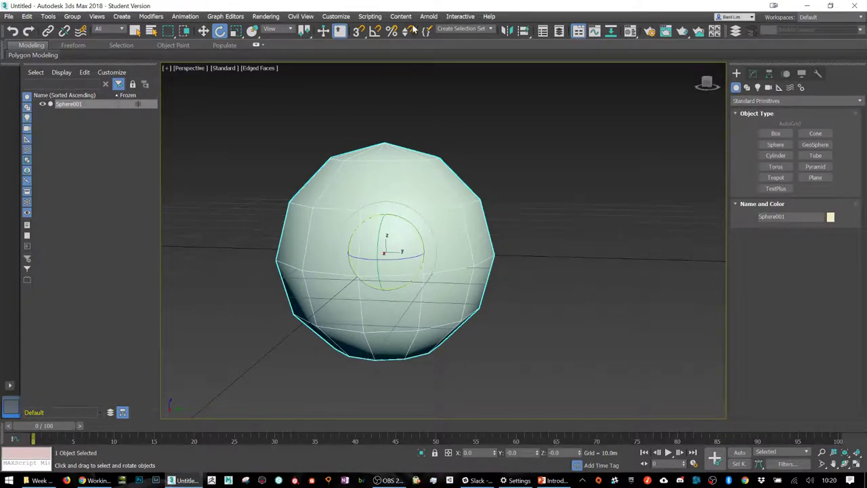
# Step: Try rotating the sphere -90 degrees about X with Angle Snap on, then undo it and turn Angle Snap off
pyautogui.click(375, 31)
pyautogui.moveTo(414, 226); pyautogui.dragTo(438, 245)
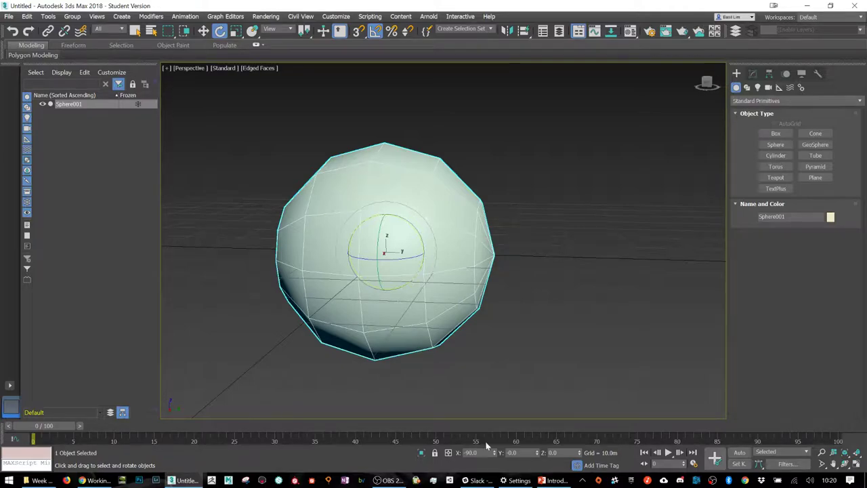
pyautogui.hotkey('ctrl', 'z')
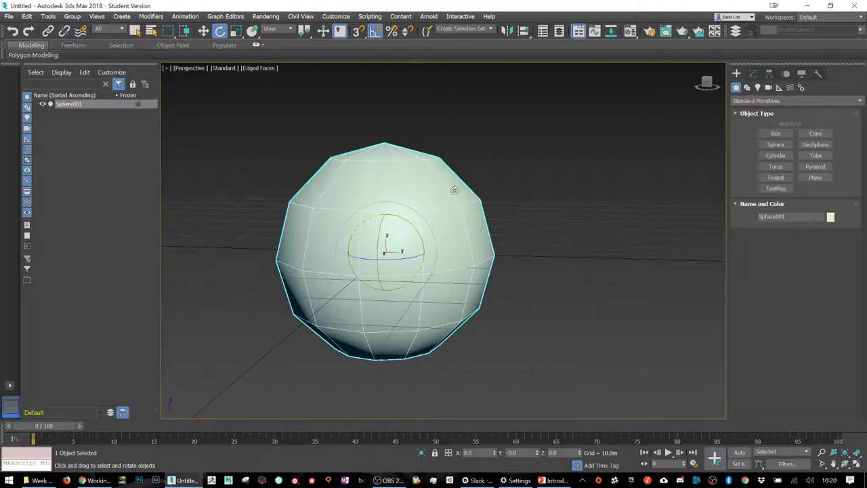
pyautogui.press('a')
# Step: Add an Edit Poly modifier on top of the sphere in its modifier stack
pyautogui.click(752, 72)
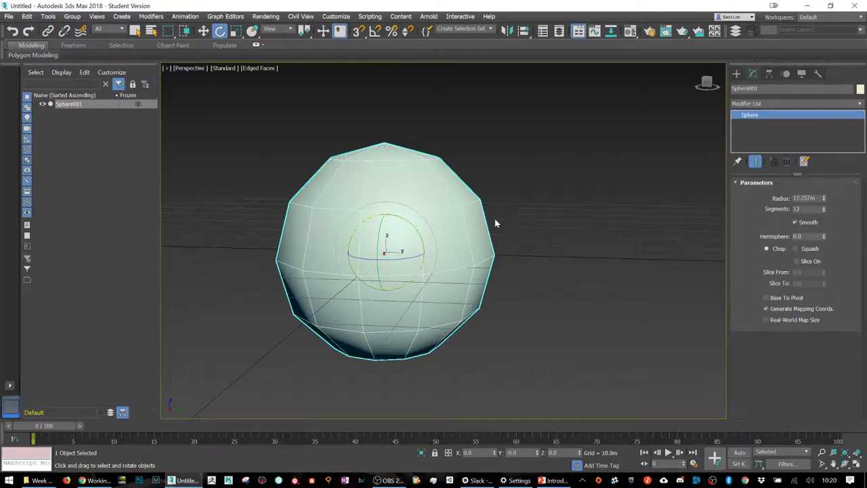
pyautogui.keyDown('alt'); pyautogui.moveTo(495, 233); pyautogui.dragTo(541, 214, button='middle'); pyautogui.keyUp('alt')
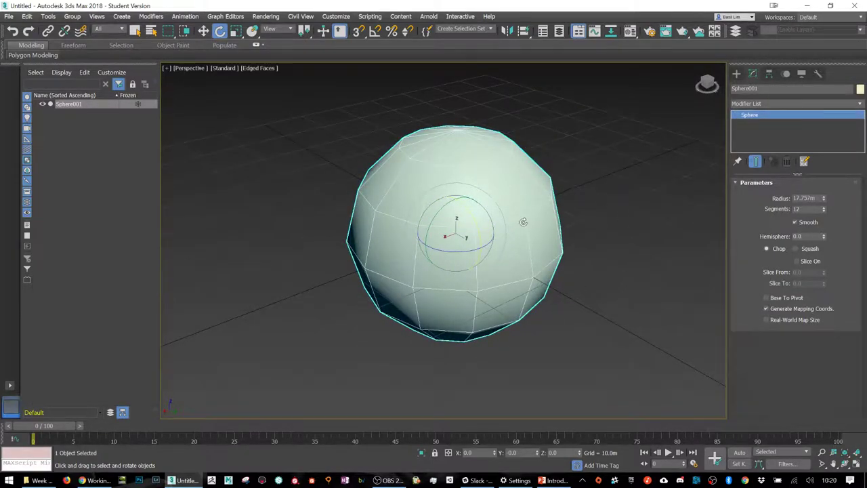
pyautogui.press('r')
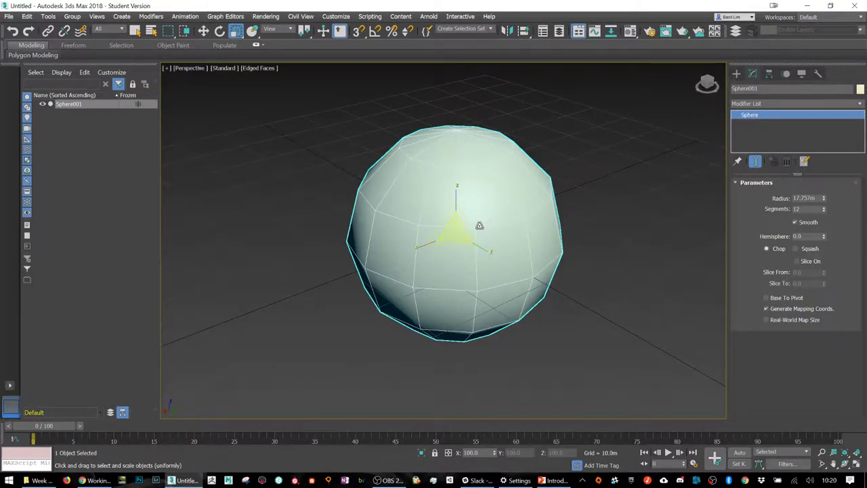
pyautogui.click(757, 103)
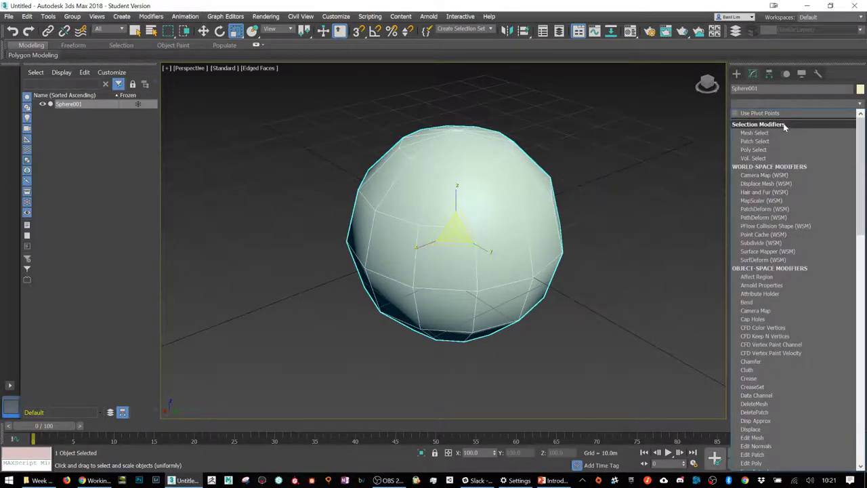
pyautogui.press('e')
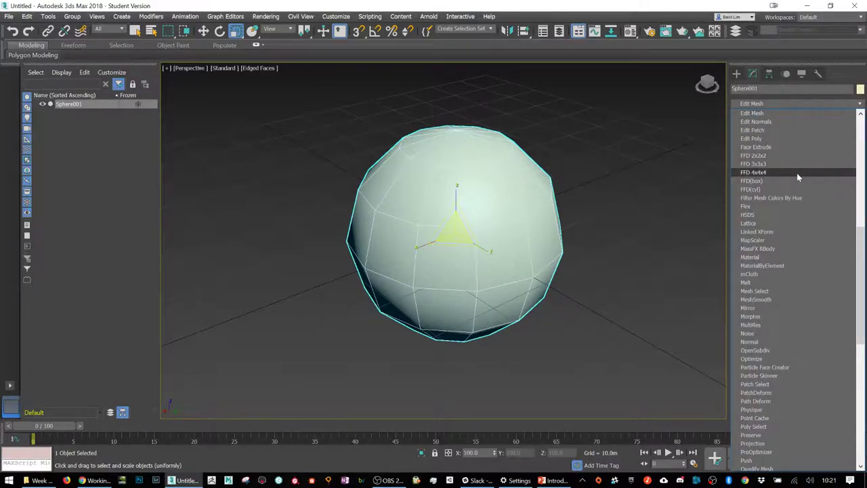
pyautogui.click(753, 138)
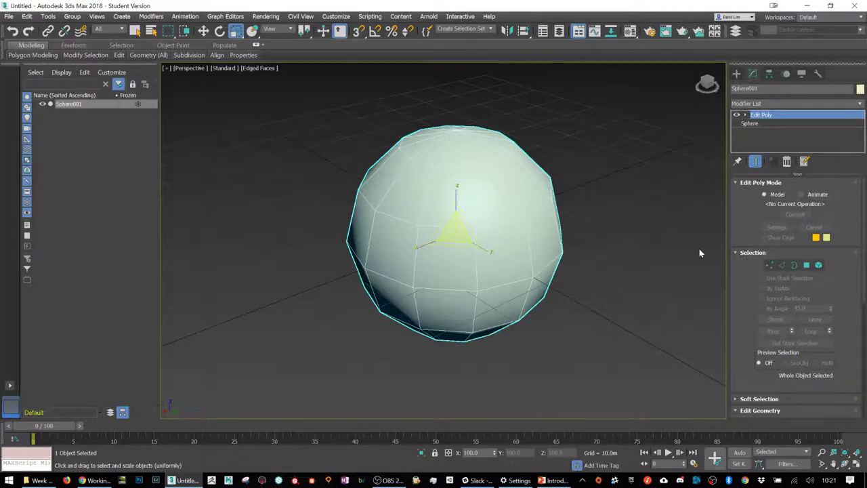
# Step: Switch the Edit Poly modifier to Vertex level and select the full ring of vertices just above the sphere's equator
pyautogui.click(770, 266)
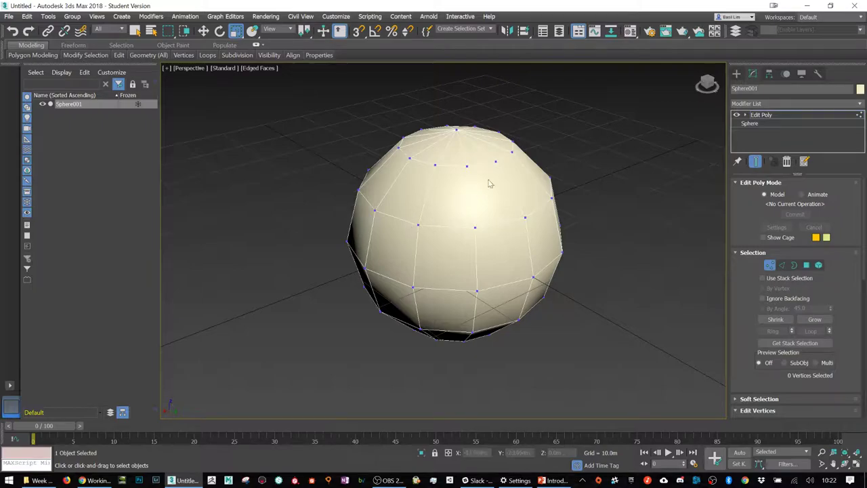
pyautogui.moveTo(561, 193); pyautogui.dragTo(495, 237)
pyautogui.keyDown('alt'); pyautogui.moveTo(575, 249); pyautogui.dragTo(558, 265, button='middle'); pyautogui.keyUp('alt')
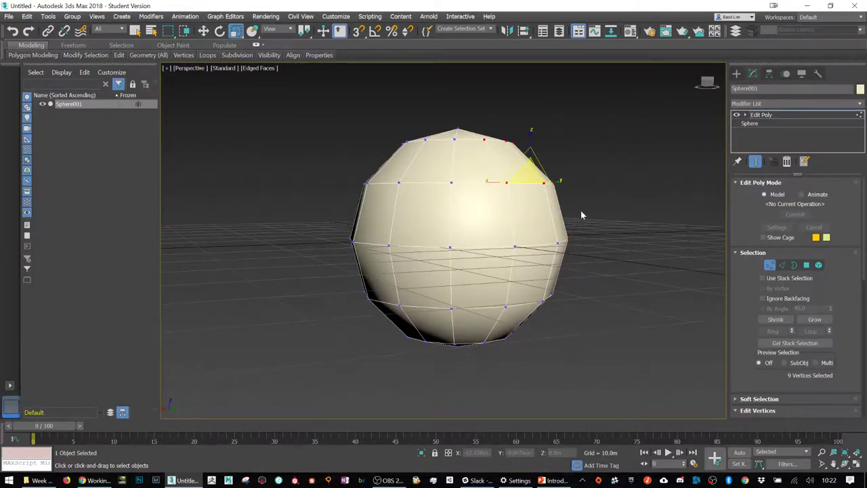
pyautogui.moveTo(608, 160); pyautogui.dragTo(302, 191)
pyautogui.keyDown('alt'); pyautogui.moveTo(482, 232); pyautogui.dragTo(461, 173, button='middle'); pyautogui.keyUp('alt')
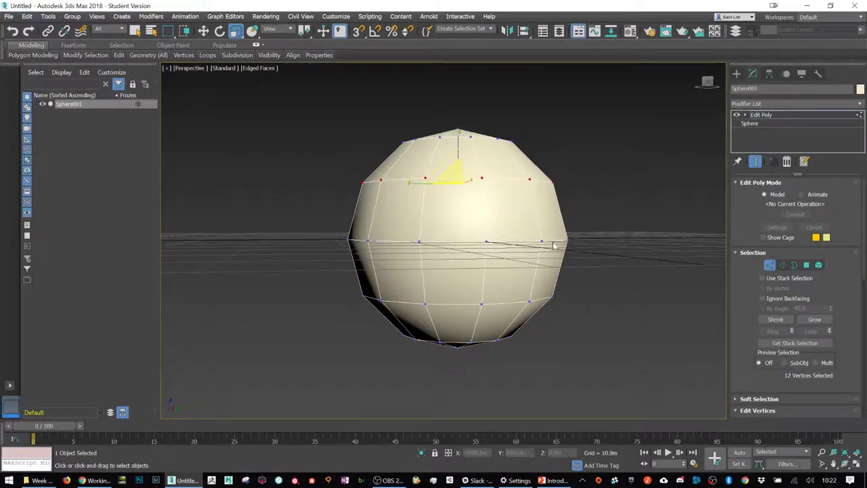
# Step: Enable Ignore Backfacing and reselect only the front-facing vertices of the ring above the equator
pyautogui.click(763, 298)
pyautogui.click(596, 167)
pyautogui.moveTo(339, 197); pyautogui.dragTo(305, 194)
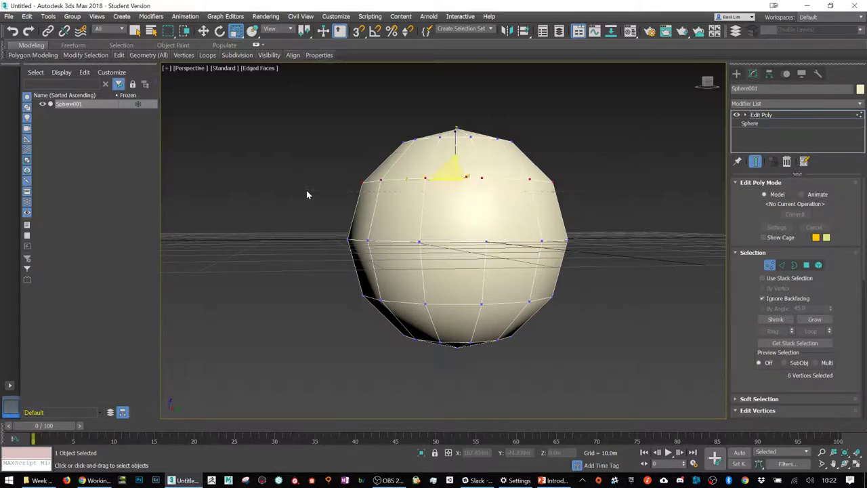
# Step: Disable Ignore Backfacing, select one vertex above the equator and pull it out into a spike to about Y 40.1 m, Z 19.3 m
pyautogui.keyDown('alt'); pyautogui.moveTo(307, 195); pyautogui.dragTo(412, 274, button='middle'); pyautogui.keyUp('alt')
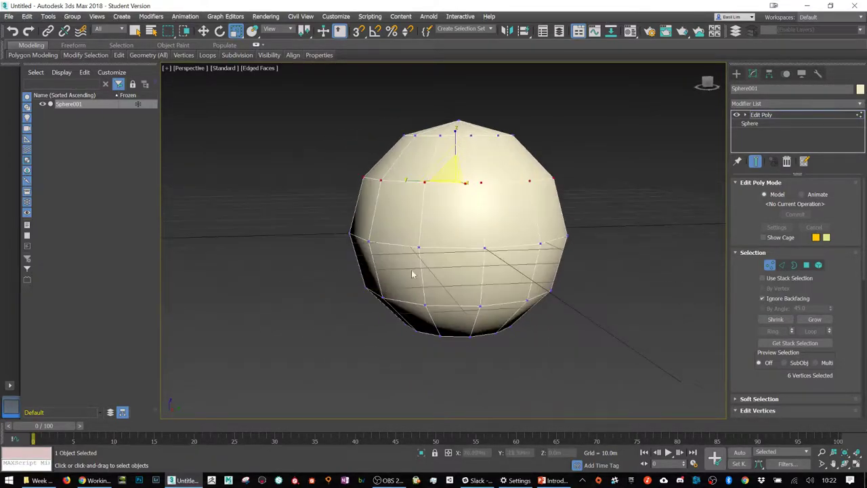
pyautogui.click(762, 299)
pyautogui.click(563, 173)
pyautogui.click(552, 178)
pyautogui.keyDown('alt'); pyautogui.moveTo(552, 177); pyautogui.dragTo(504, 200, button='middle'); pyautogui.keyUp('alt')
pyautogui.press('w')
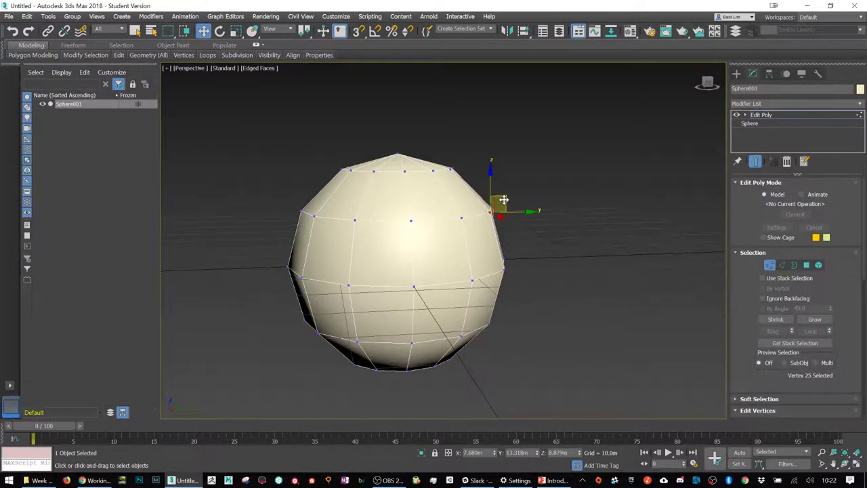
pyautogui.moveTo(503, 200); pyautogui.dragTo(669, 132)
# Step: Move the spike's tip vertex in the XY plane to about X 20.7 m, Y 36.5 m
pyautogui.keyDown('alt'); pyautogui.moveTo(557, 331); pyautogui.dragTo(562, 285, button='middle'); pyautogui.keyUp('alt')
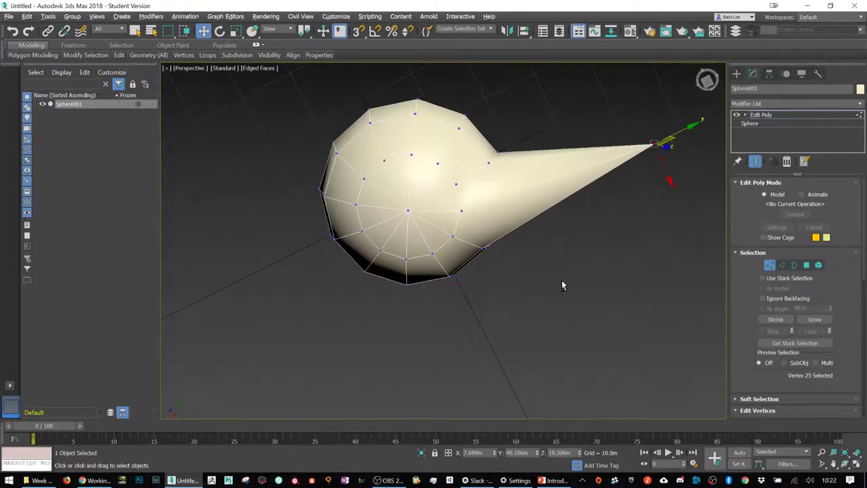
pyautogui.keyDown('alt'); pyautogui.moveTo(669, 177); pyautogui.dragTo(611, 175, button='middle'); pyautogui.keyUp('alt')
pyautogui.keyDown('alt'); pyautogui.moveTo(607, 234); pyautogui.dragTo(615, 255, button='middle'); pyautogui.keyUp('alt')
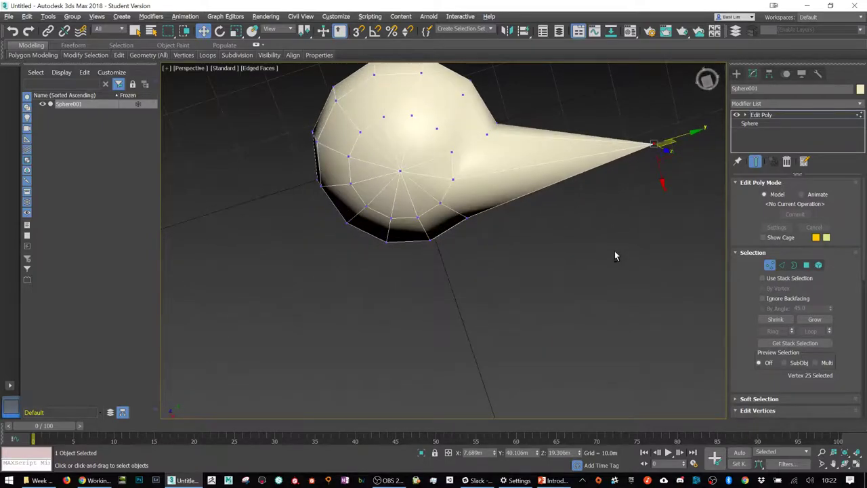
pyautogui.moveTo(668, 145); pyautogui.dragTo(670, 234)
pyautogui.keyDown('alt'); pyautogui.moveTo(670, 235); pyautogui.dragTo(624, 237, button='middle'); pyautogui.keyUp('alt')
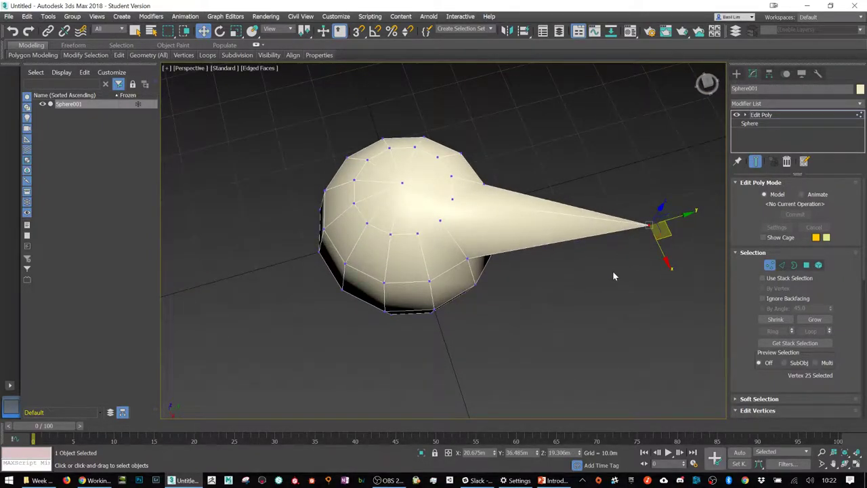
pyautogui.keyDown('alt'); pyautogui.moveTo(612, 271); pyautogui.dragTo(580, 240, button='middle'); pyautogui.keyUp('alt')
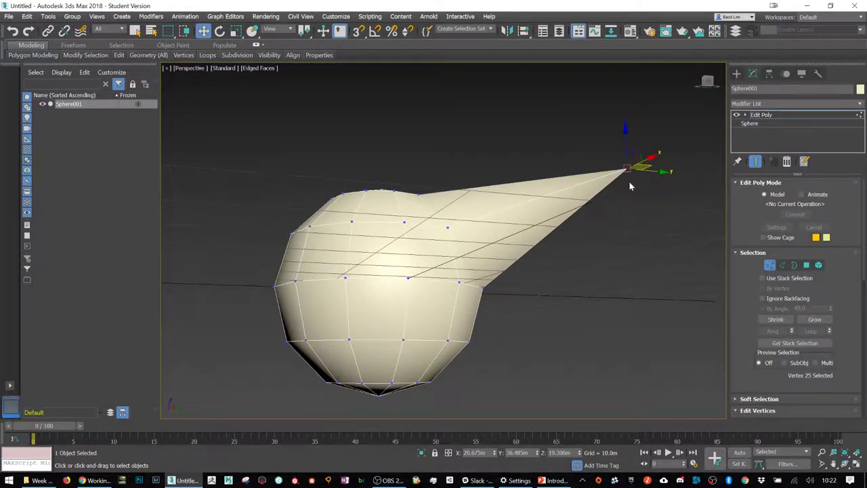
# Step: Try pulling the spike's tip vertex much farther out in the XY plane, then undo that move
pyautogui.scroll(-10, 563, 234)
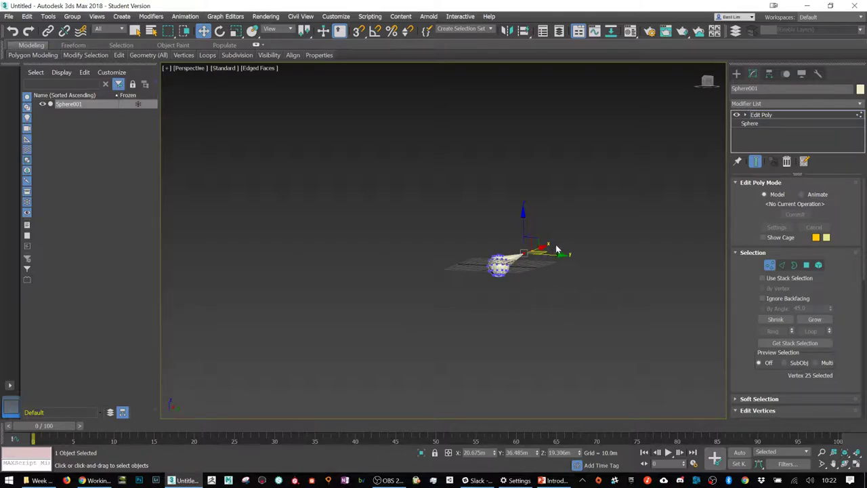
pyautogui.keyDown('alt'); pyautogui.moveTo(556, 250); pyautogui.dragTo(557, 296, button='middle'); pyautogui.keyUp('alt')
pyautogui.moveTo(546, 258); pyautogui.dragTo(616, 292)
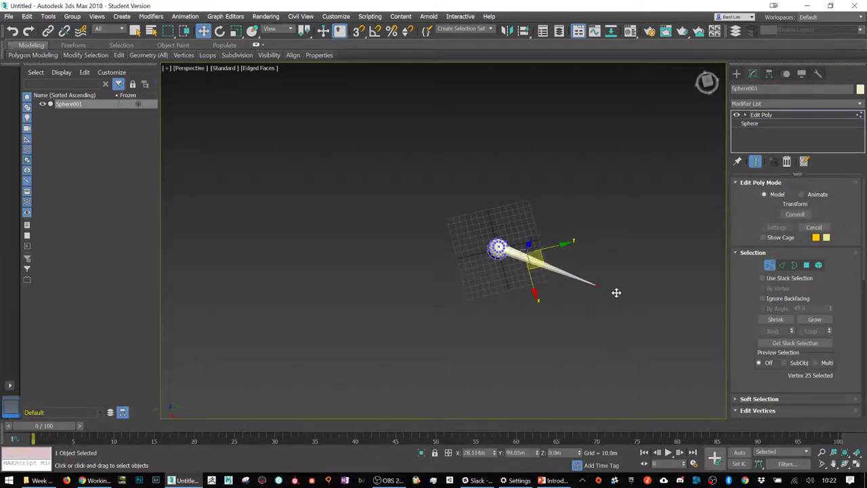
pyautogui.scroll(10, 551, 273)
pyautogui.scroll(-4, 446, 190)
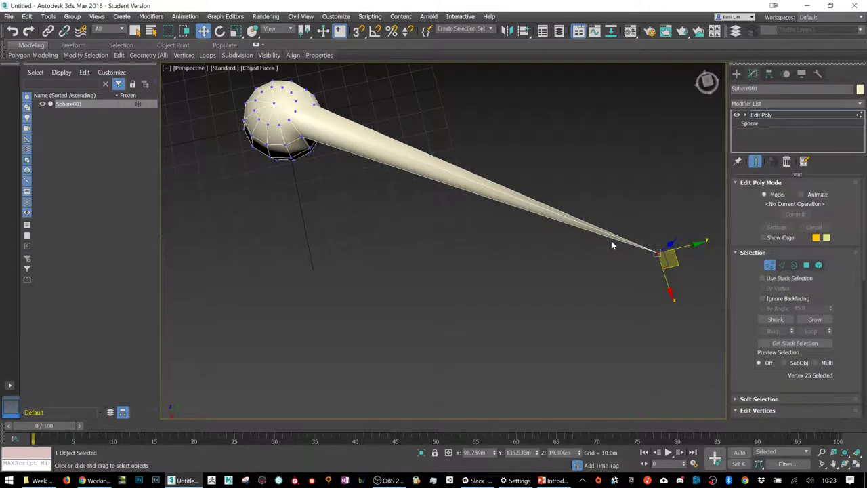
pyautogui.hotkey('ctrl', 'z')
# Step: Switch the Edit Poly modifier to Edge level and select the four edges meeting at the spike's tip
pyautogui.moveTo(288, 153); pyautogui.dragTo(421, 234, button='middle')
pyautogui.scroll(3, 340, 194)
pyautogui.click(409, 224)
pyautogui.click(782, 265)
pyautogui.doubleClick(500, 169)
pyautogui.moveTo(509, 178); pyautogui.dragTo(625, 269)
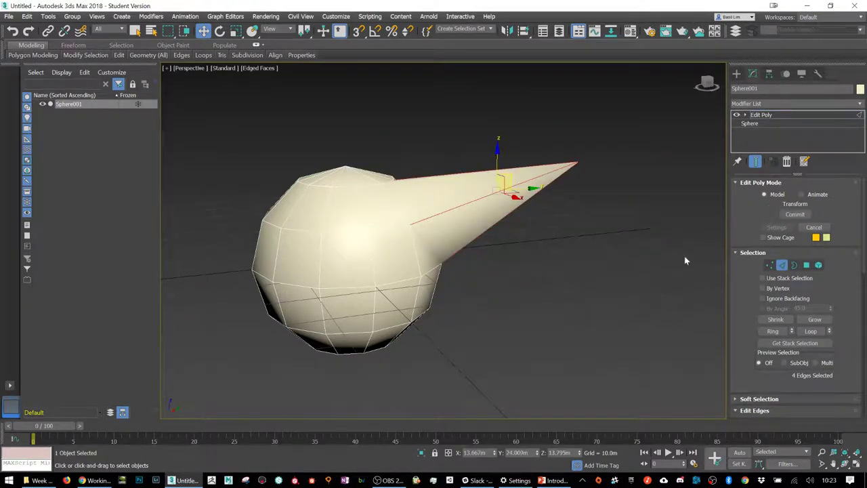
# Step: Switch to Polygon level, select the polygon beneath the spike and pull it outward in the XY plane to about X 33.3 m
pyautogui.click(806, 265)
pyautogui.click(400, 258)
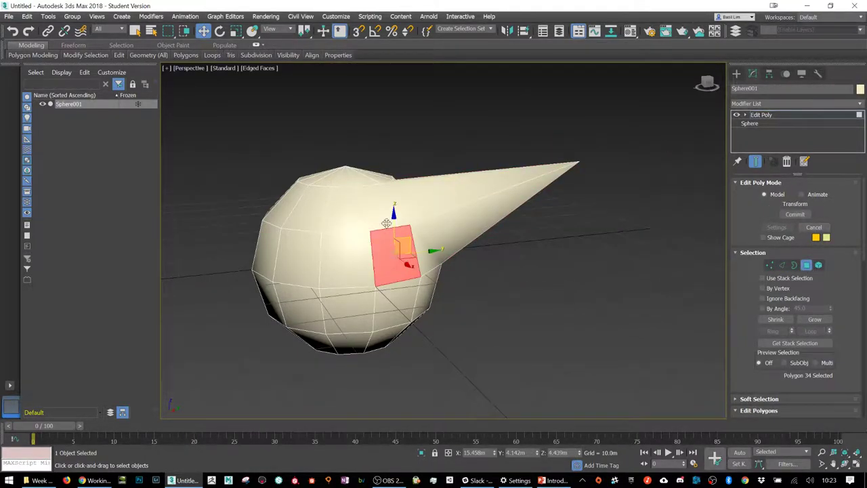
pyautogui.keyDown('alt'); pyautogui.moveTo(400, 257); pyautogui.dragTo(398, 251, button='middle'); pyautogui.keyUp('alt')
pyautogui.moveTo(398, 251); pyautogui.dragTo(494, 306)
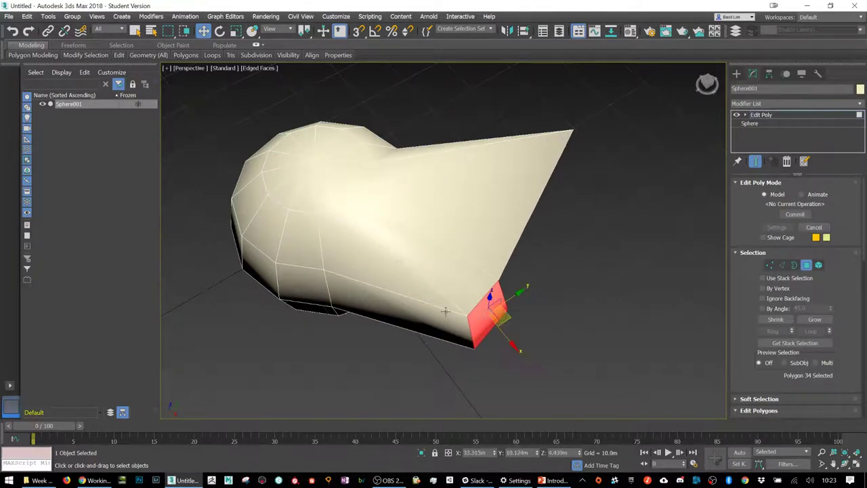
# Step: Select another polygon above the equator, rotate it and move it outward to about X 17.0 m, Y -24.0 m, Z -0.9 m
pyautogui.keyDown('alt'); pyautogui.moveTo(493, 306); pyautogui.dragTo(340, 250, button='middle'); pyautogui.keyUp('alt')
pyautogui.click(313, 325)
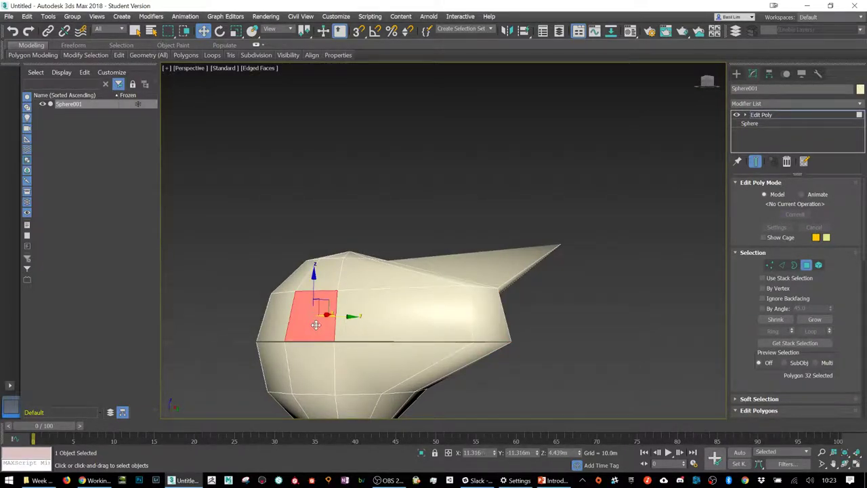
pyautogui.press('e')
pyautogui.moveTo(334, 306)
pyautogui.mouseDown()
pyautogui.moveTo(348, 291)
pyautogui.moveTo(319, 290)
pyautogui.moveTo(329, 304)
pyautogui.moveTo(320, 309)
pyautogui.moveTo(329, 291)
pyautogui.mouseUp()
pyautogui.press('r')
pyautogui.moveTo(330, 291)
pyautogui.keyDown('alt'); pyautogui.mouseDown(button='middle')
pyautogui.moveTo(342, 292)
pyautogui.moveTo(333, 290)
pyautogui.mouseUp(button='middle'); pyautogui.keyUp('alt')
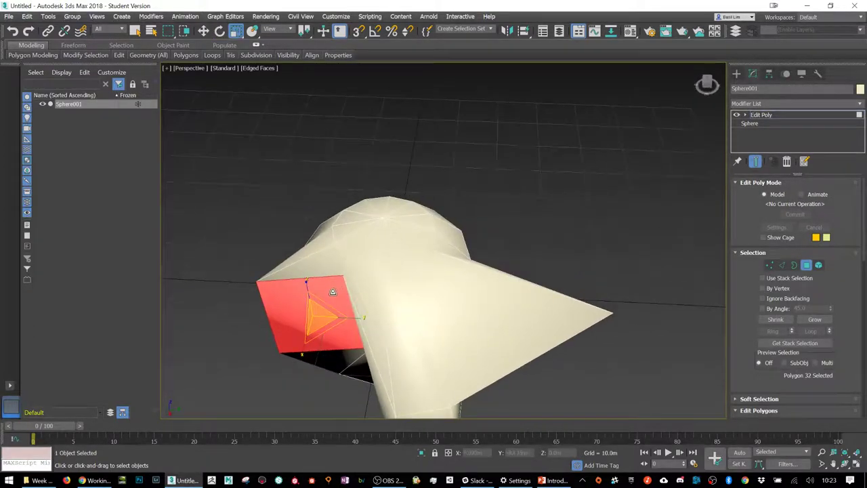
pyautogui.press('w')
pyautogui.press('s')
pyautogui.moveTo(315, 329); pyautogui.dragTo(294, 371)
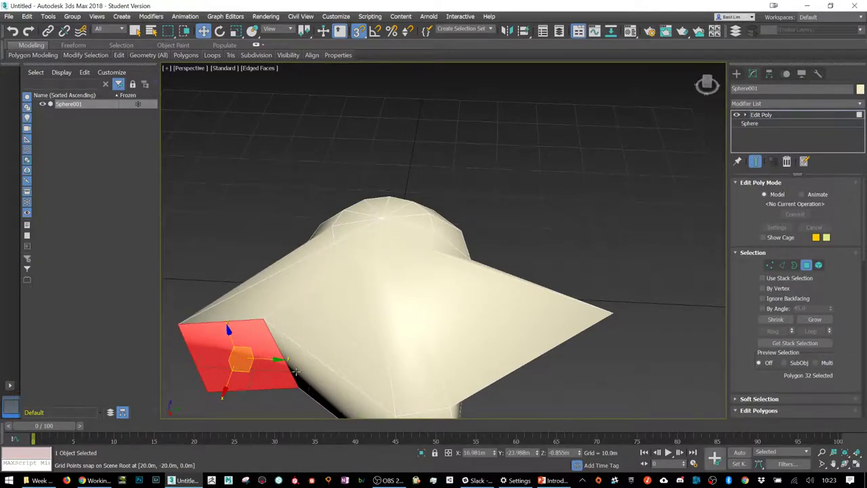
# Step: Switch to Element level, select the whole mesh and clone it as an element, offset to about X 54.5 m, Z 47 m
pyautogui.keyDown('alt'); pyautogui.moveTo(379, 316); pyautogui.dragTo(542, 298, button='middle'); pyautogui.keyUp('alt')
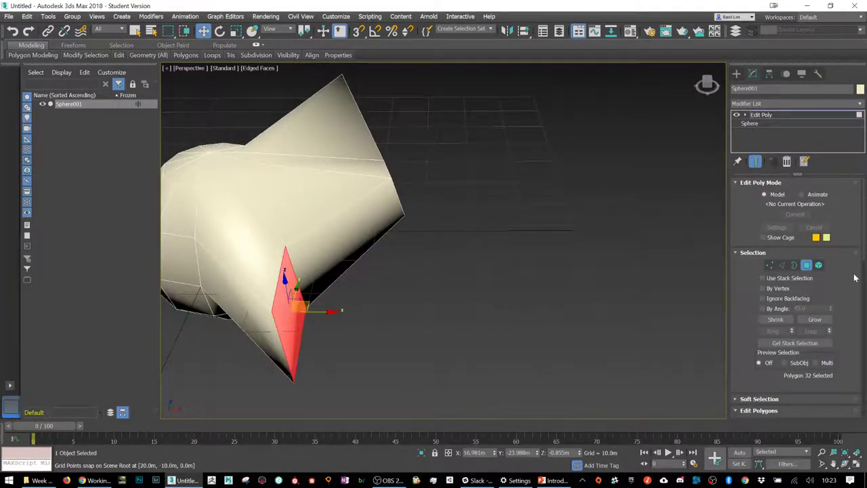
pyautogui.click(819, 265)
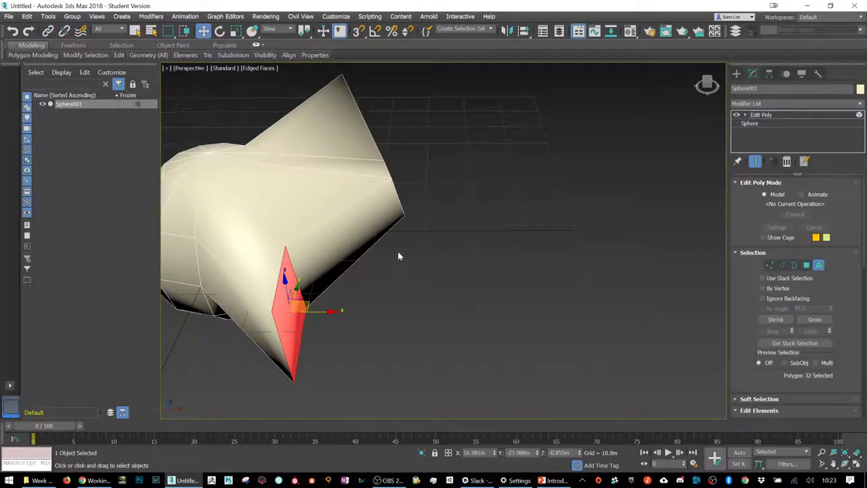
pyautogui.click(244, 219)
pyautogui.keyDown('alt'); pyautogui.moveTo(247, 223); pyautogui.dragTo(319, 214, button='middle'); pyautogui.keyUp('alt')
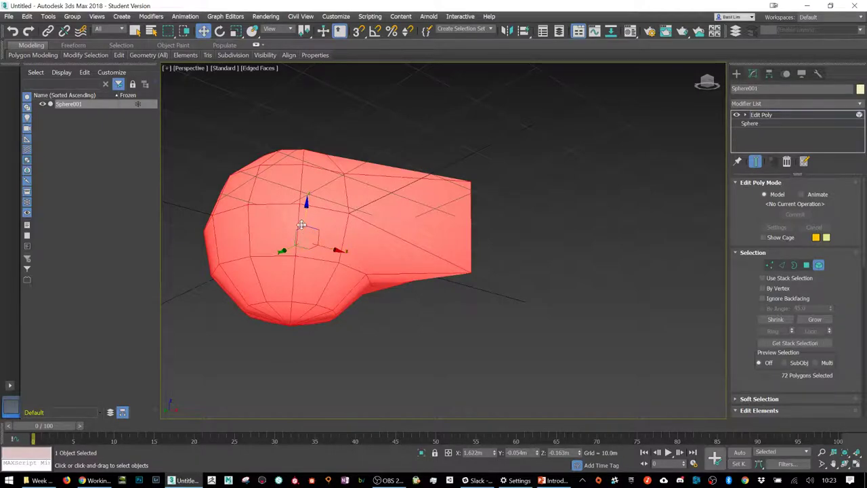
pyautogui.keyDown('shift'); pyautogui.moveTo(312, 227); pyautogui.dragTo(490, 111); pyautogui.keyUp('shift')
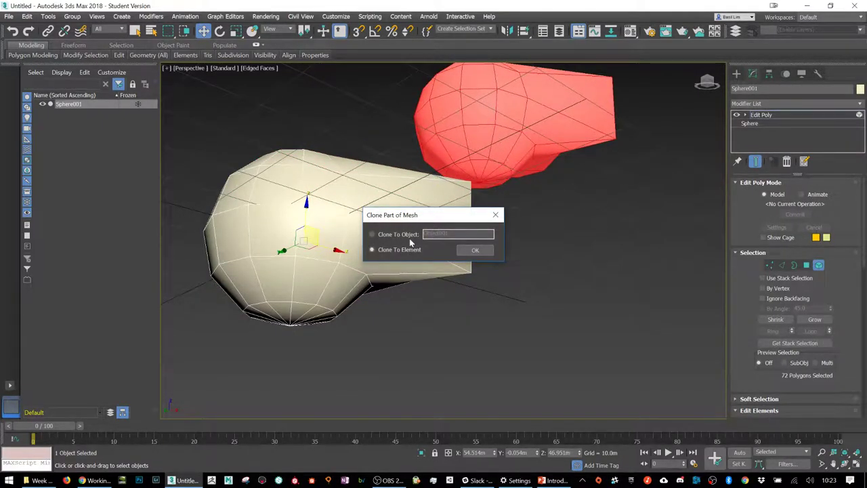
pyautogui.click(475, 249)
# Step: Uniformly scale the cloned element down
pyautogui.press('r')
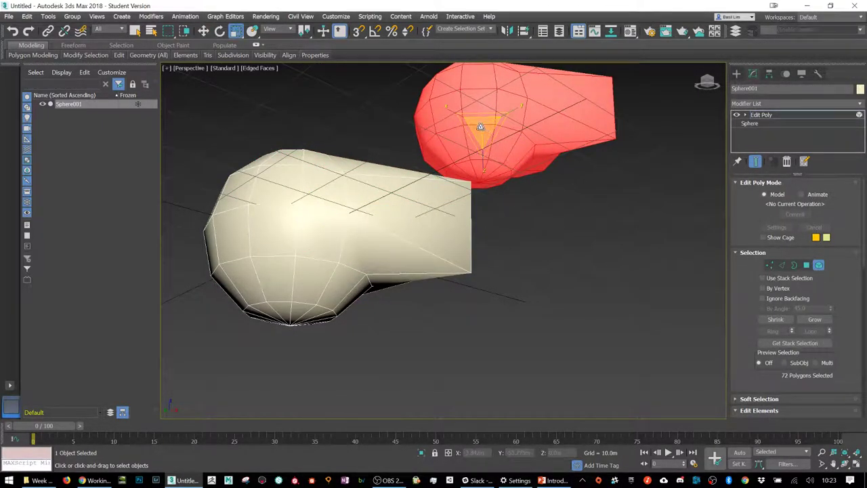
pyautogui.moveTo(483, 130); pyautogui.dragTo(536, 256)
pyautogui.click(535, 257)
# Step: Exit Element level, deselect everything and reselect the sphere to check whether both elements belong to one scene object
pyautogui.click(761, 114)
pyautogui.click(737, 73)
pyautogui.click(536, 199)
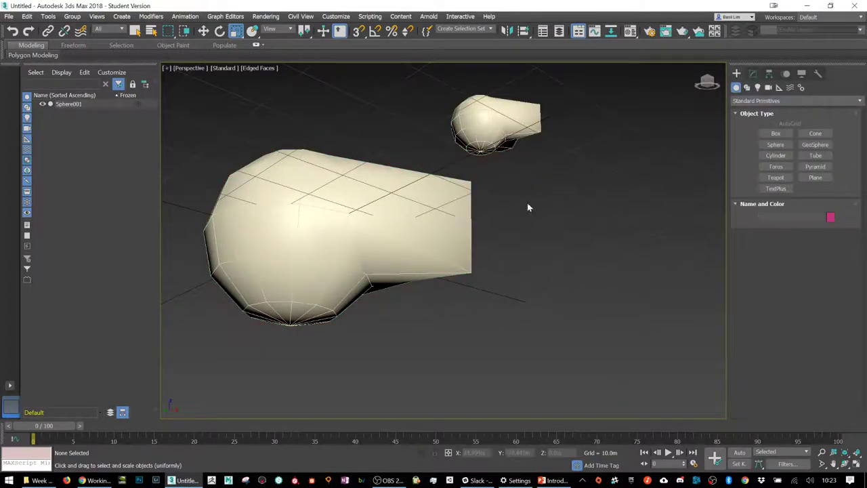
pyautogui.click(340, 216)
pyautogui.hotkey('ctrl', 'alt', 'h')
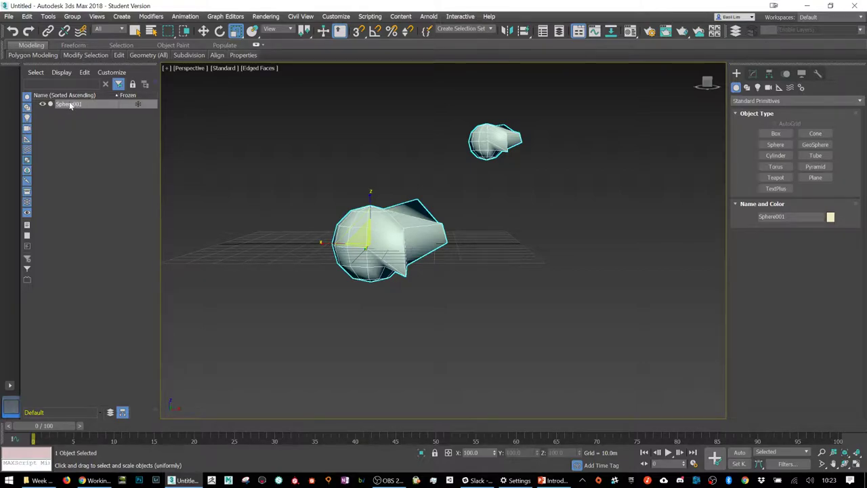
pyautogui.click(409, 231)
# Step: Return to the Edit Poly modifier's Element level, select the small cloned element and delete it
pyautogui.click(753, 73)
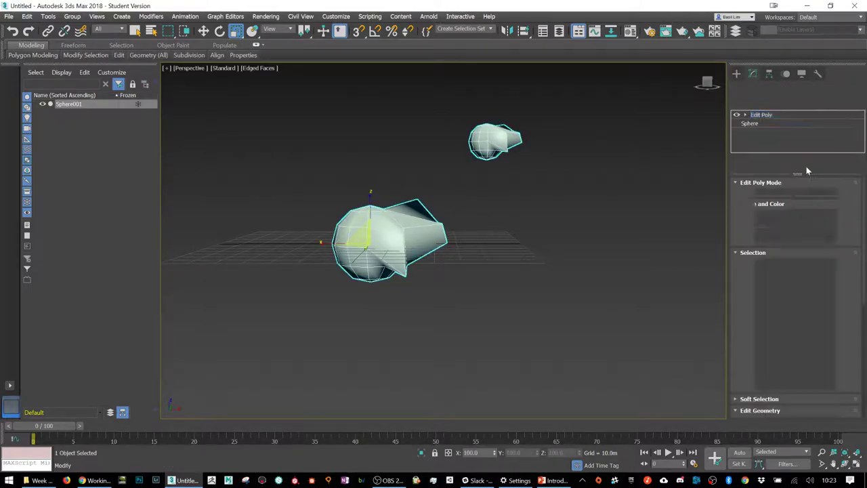
pyautogui.click(819, 265)
pyautogui.click(498, 141)
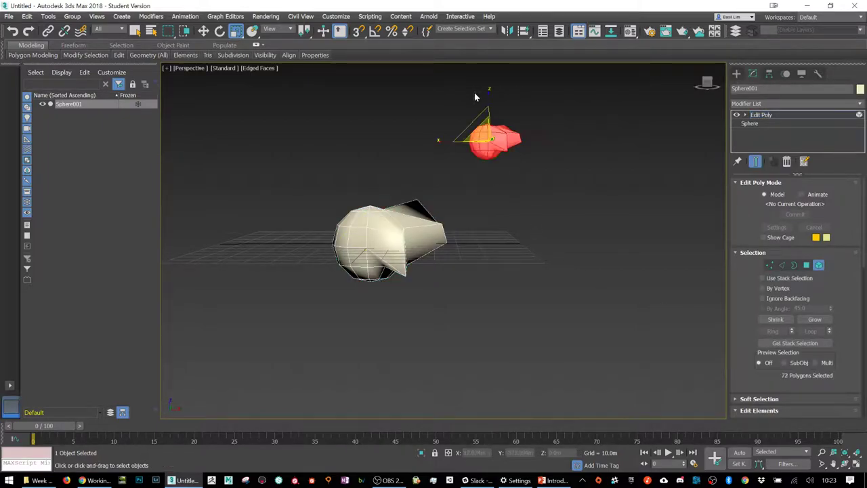
pyautogui.press('Delete')
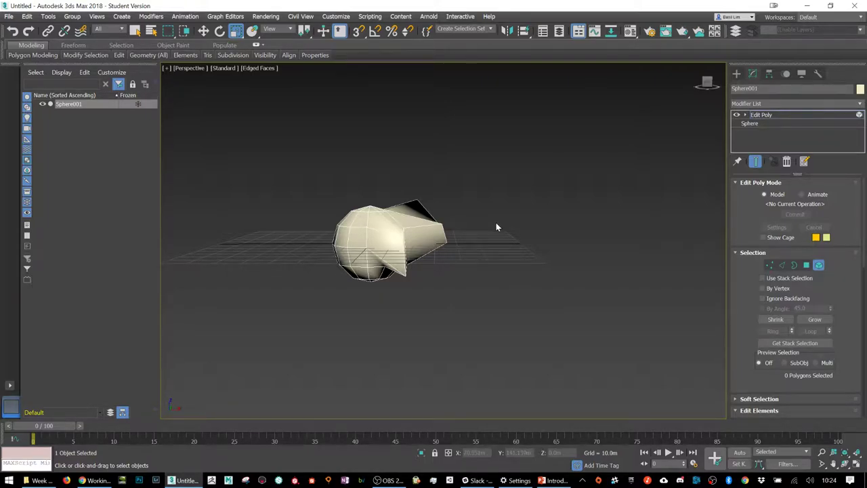
# Step: Select the remaining element and clone it again with Clone To Element, offset to about X 49.4 m, Z 20 m
pyautogui.scroll(3, 458, 217)
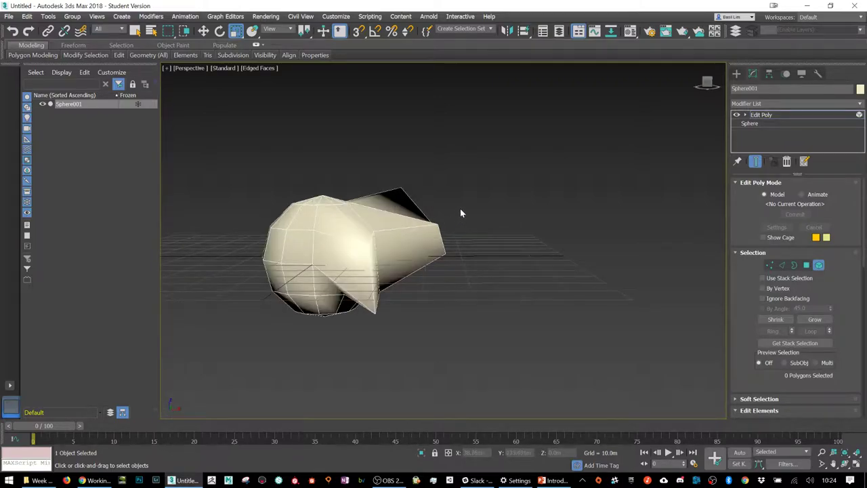
pyautogui.click(393, 263)
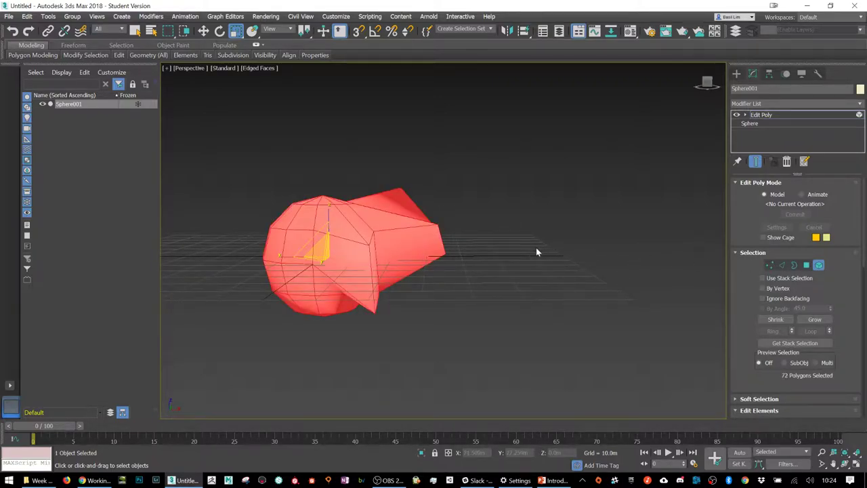
pyautogui.press('w')
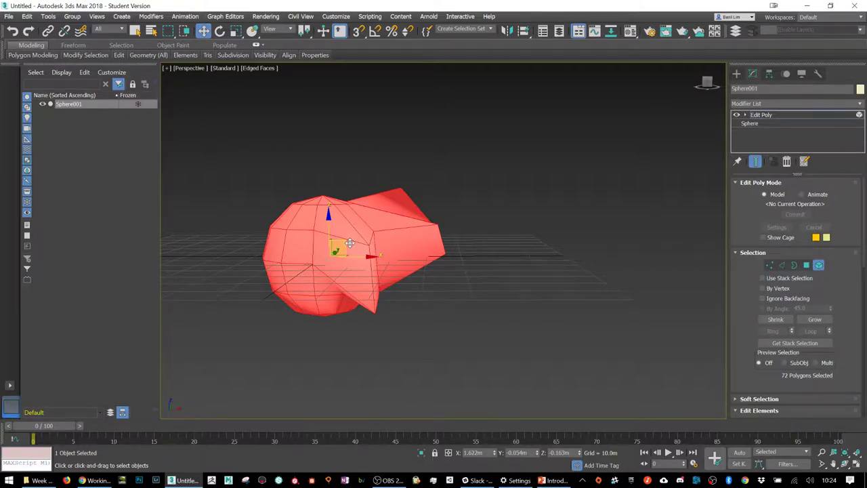
pyautogui.keyDown('shift'); pyautogui.moveTo(349, 243); pyautogui.dragTo(514, 170); pyautogui.keyUp('shift')
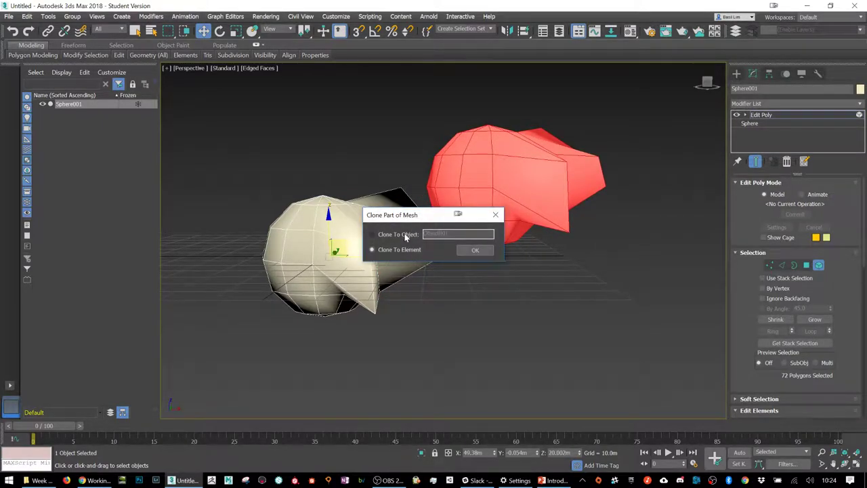
pyautogui.click(405, 235)
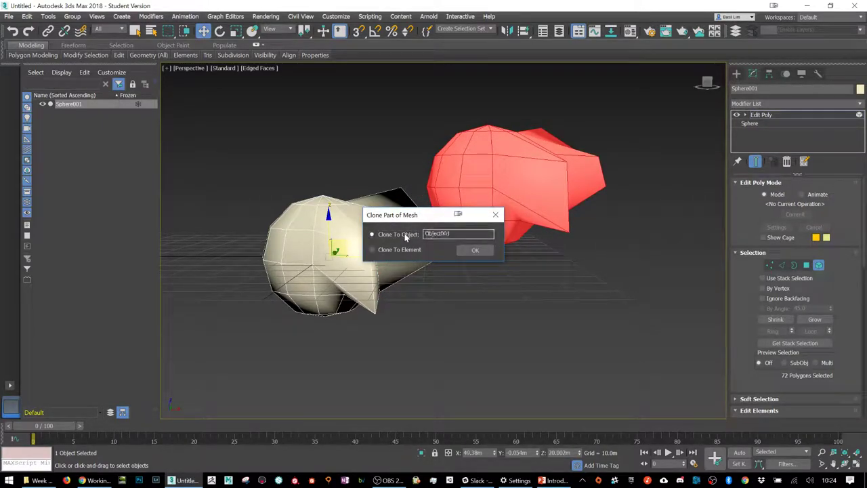
pyautogui.click(475, 252)
pyautogui.click(394, 250)
pyautogui.click(476, 255)
# Step: Switch to Polygon level and pull one front polygon of the new clone down to about Z -16.9 m
pyautogui.click(600, 210)
pyautogui.click(569, 190)
pyautogui.press('4')
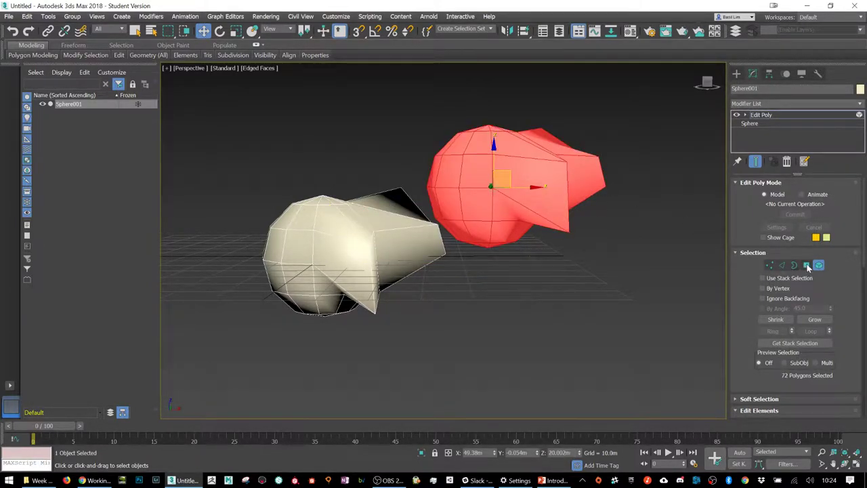
pyautogui.click(543, 170)
pyautogui.moveTo(543, 168); pyautogui.dragTo(546, 298)
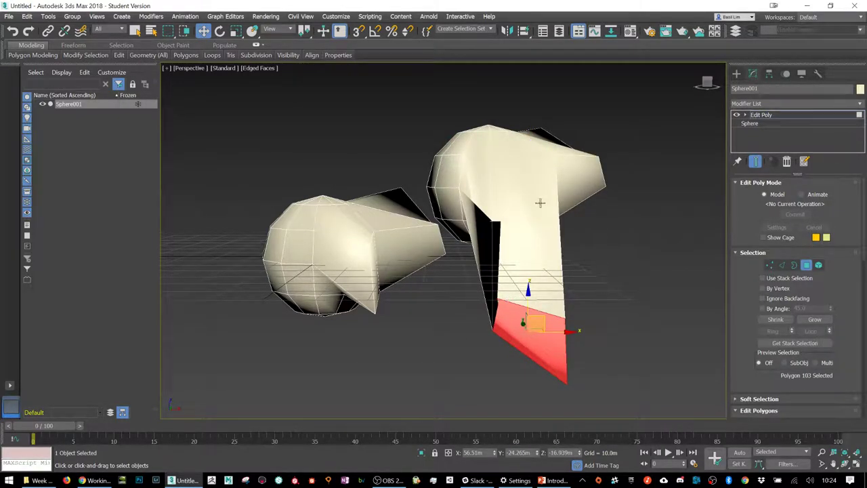
# Step: Switch to Element level, select the stretched clone and delete it
pyautogui.click(818, 265)
pyautogui.click(519, 163)
pyautogui.press('Delete')
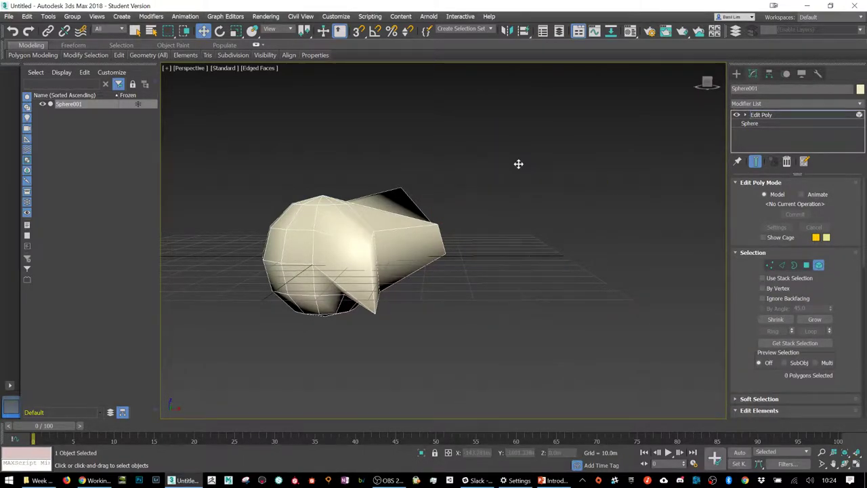
# Step: At Polygon level, clone one side polygon with Clone To Element to about X 50.8 m, Z 17.5 m, and delete the clone
pyautogui.click(380, 242)
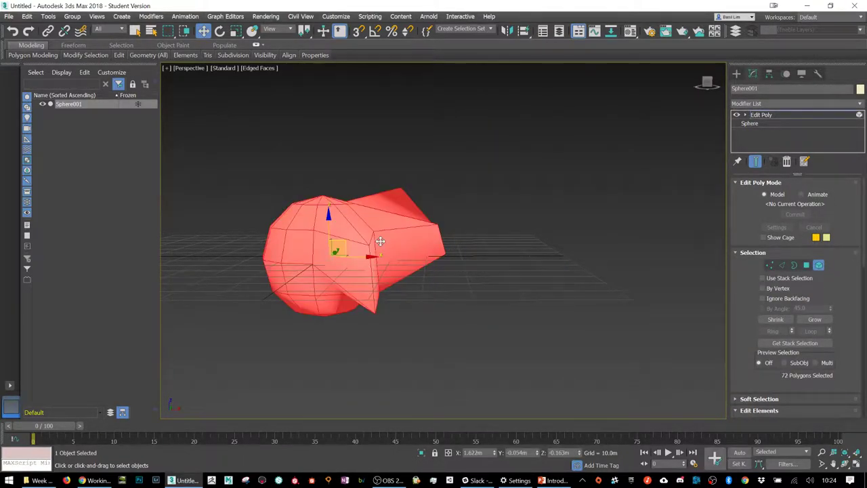
pyautogui.press('4')
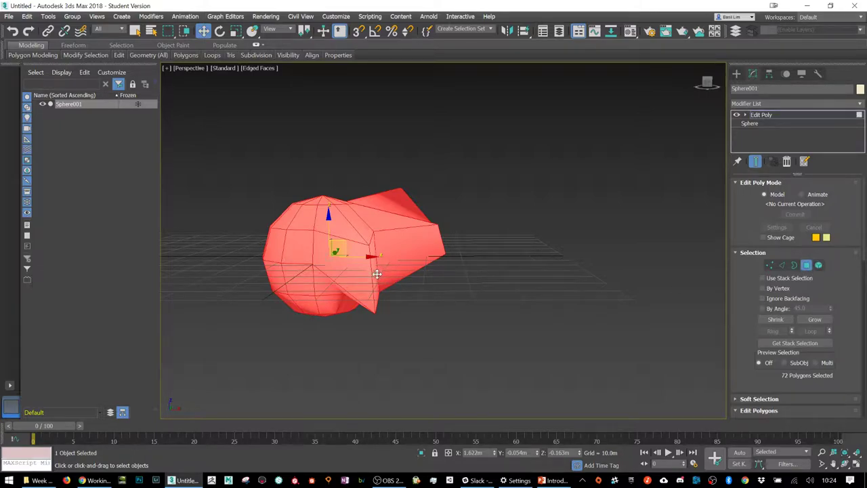
pyautogui.click(378, 274)
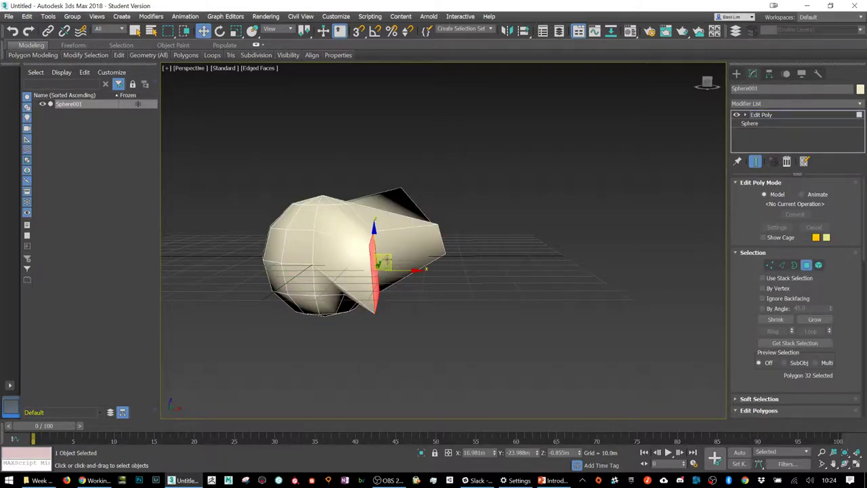
pyautogui.press('shift')
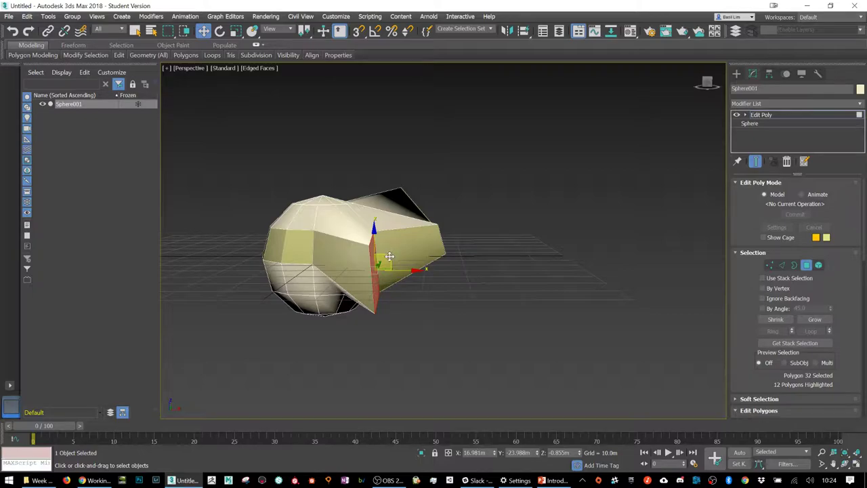
pyautogui.moveTo(388, 263)
pyautogui.keyDown('shift'); pyautogui.mouseDown()
pyautogui.moveTo(499, 228)
pyautogui.moveTo(508, 265)
pyautogui.mouseUp(); pyautogui.keyUp('shift')
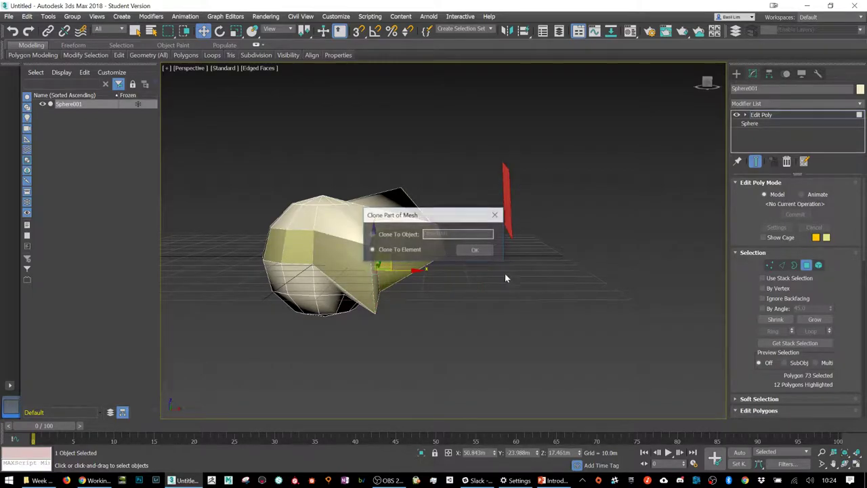
pyautogui.click(476, 251)
pyautogui.moveTo(559, 271)
pyautogui.keyDown('alt'); pyautogui.mouseDown(button='middle')
pyautogui.moveTo(519, 277)
pyautogui.moveTo(576, 267)
pyautogui.moveTo(467, 300)
pyautogui.moveTo(481, 287)
pyautogui.moveTo(489, 293)
pyautogui.mouseUp(button='middle'); pyautogui.keyUp('alt')
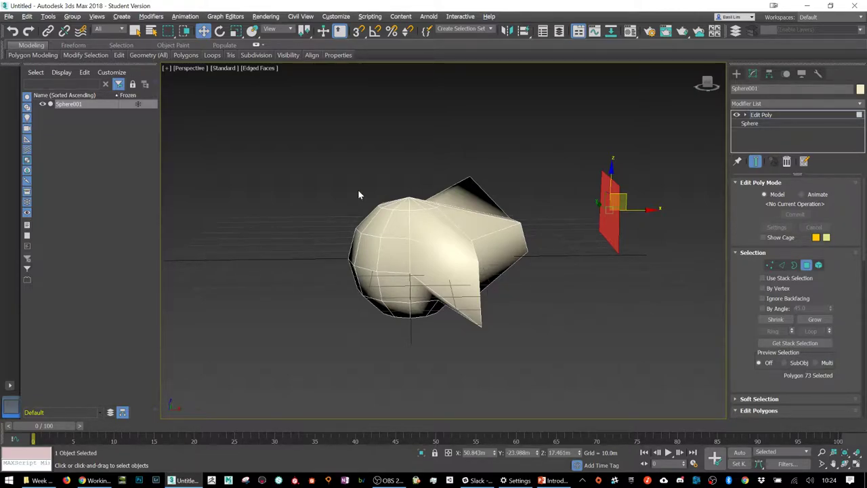
pyautogui.press('Delete')
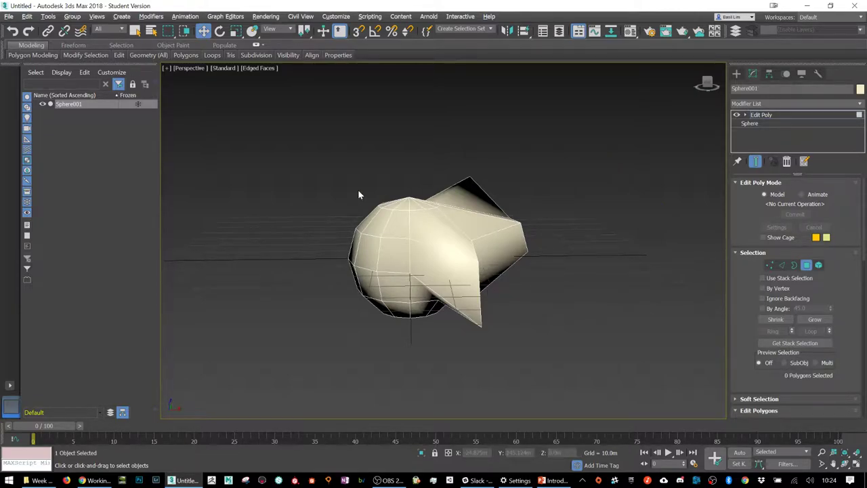
# Step: Loop-select the horizontal band of polygons around the deformed sphere from two different starting polygons, and clear the selection
pyautogui.click(425, 264)
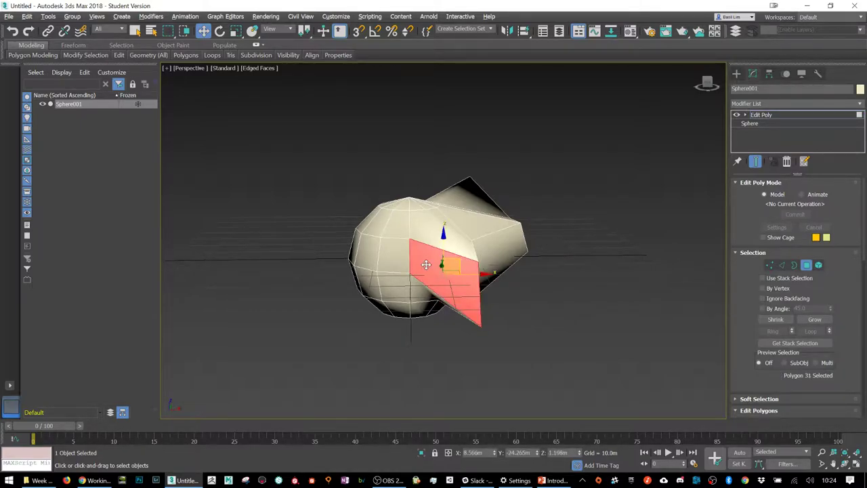
pyautogui.moveTo(414, 263)
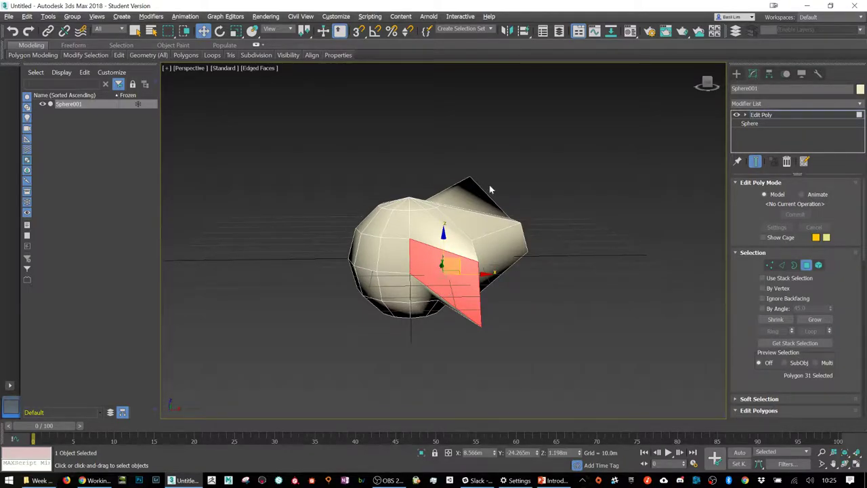
pyautogui.keyDown('alt'); pyautogui.moveTo(395, 277); pyautogui.dragTo(519, 312, button='middle'); pyautogui.keyUp('alt')
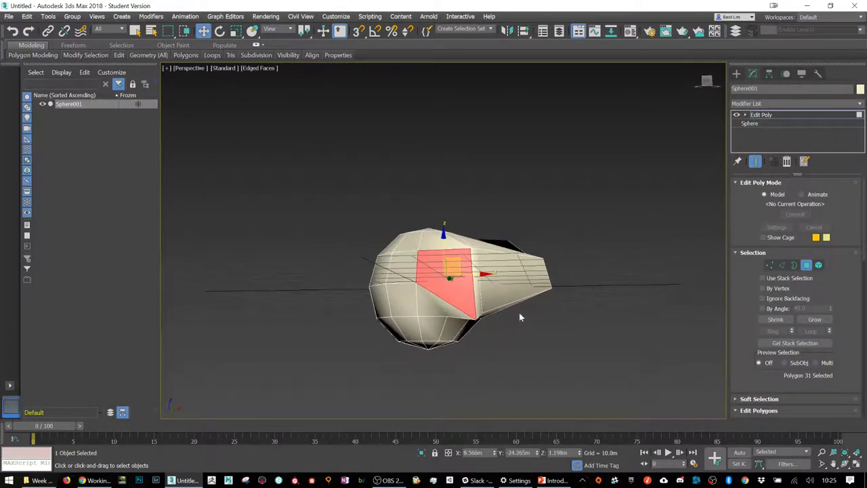
pyautogui.keyDown('shift'); pyautogui.click(396, 271); pyautogui.keyUp('shift')
pyautogui.keyDown('alt'); pyautogui.moveTo(346, 273); pyautogui.dragTo(392, 279, button='middle'); pyautogui.keyUp('alt')
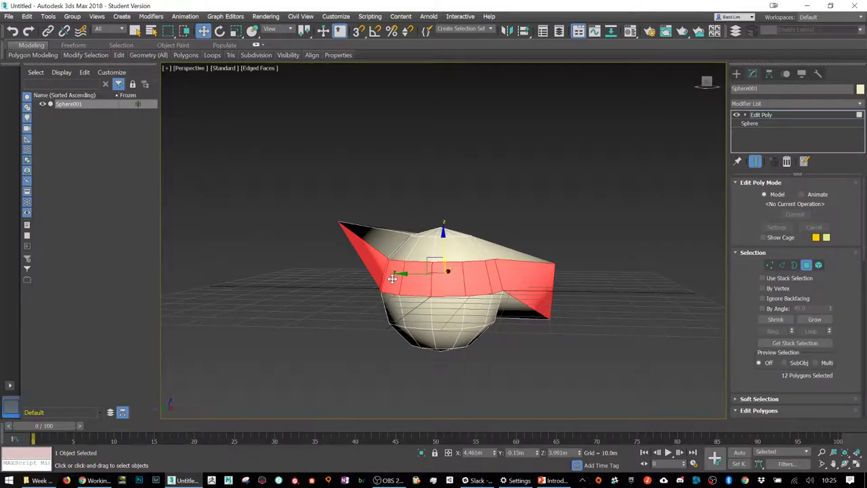
pyautogui.click(477, 274)
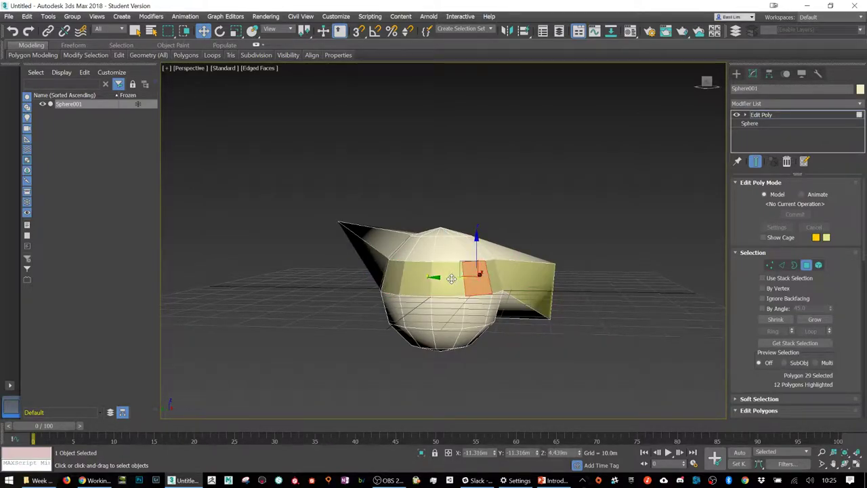
pyautogui.keyDown('shift'); pyautogui.click(449, 282); pyautogui.keyUp('shift')
pyautogui.keyDown('alt'); pyautogui.moveTo(449, 282); pyautogui.dragTo(697, 237, button='middle'); pyautogui.keyUp('alt')
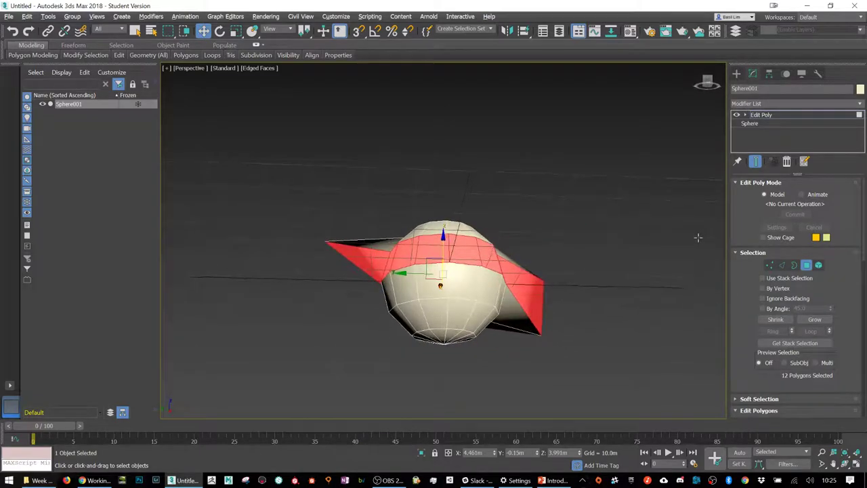
pyautogui.click(574, 290)
# Step: Loop-select a vertical strip of polygons down the sphere's side and clear the selection
pyautogui.click(464, 281)
pyautogui.keyDown('shift'); pyautogui.click(468, 303); pyautogui.keyUp('shift')
pyautogui.keyDown('alt'); pyautogui.moveTo(468, 303); pyautogui.dragTo(603, 203, button='middle'); pyautogui.keyUp('alt')
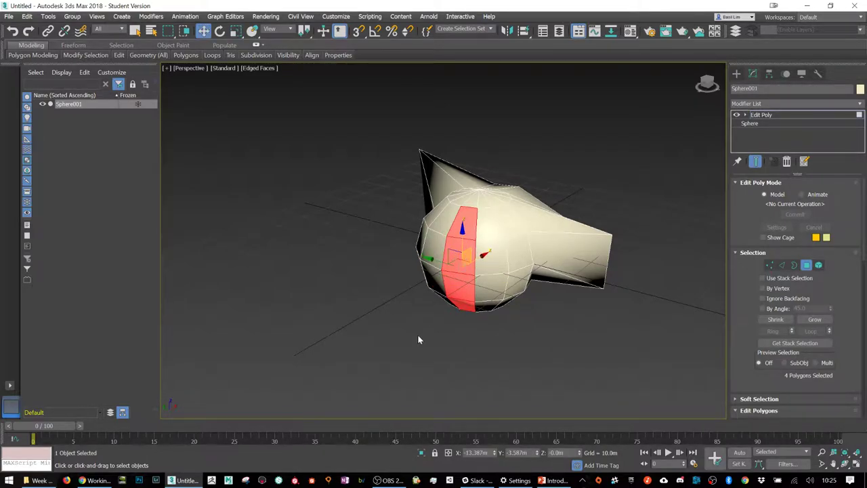
pyautogui.moveTo(428, 315); pyautogui.dragTo(339, 274, button='middle')
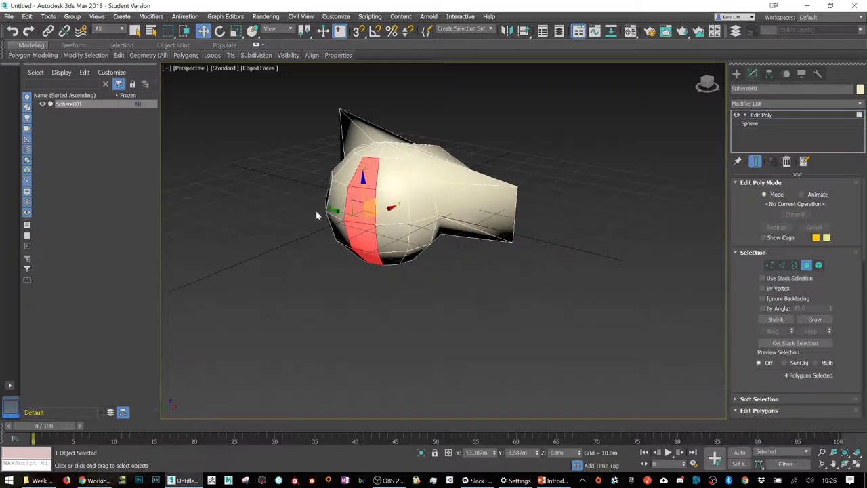
pyautogui.click(617, 146)
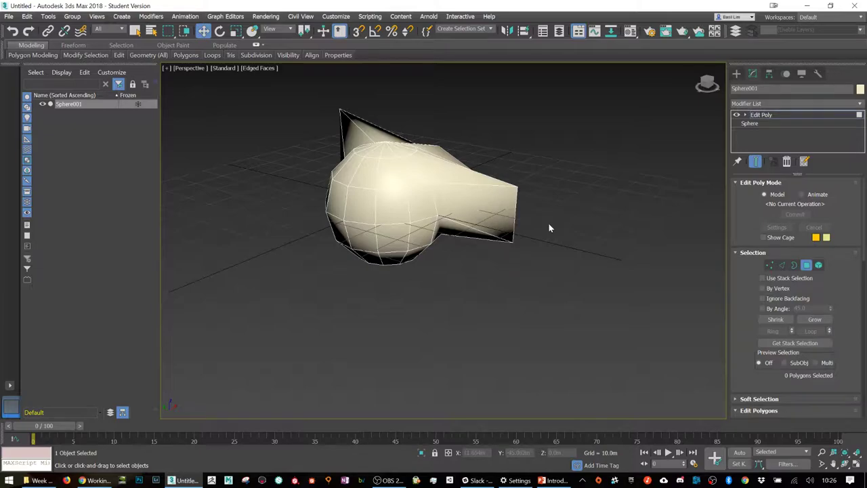
# Step: Switch to Element level and move the whole sphere element away from its pivot to about X -26.7 m, Y -63.7 m
pyautogui.moveTo(581, 219); pyautogui.dragTo(619, 252, button='middle')
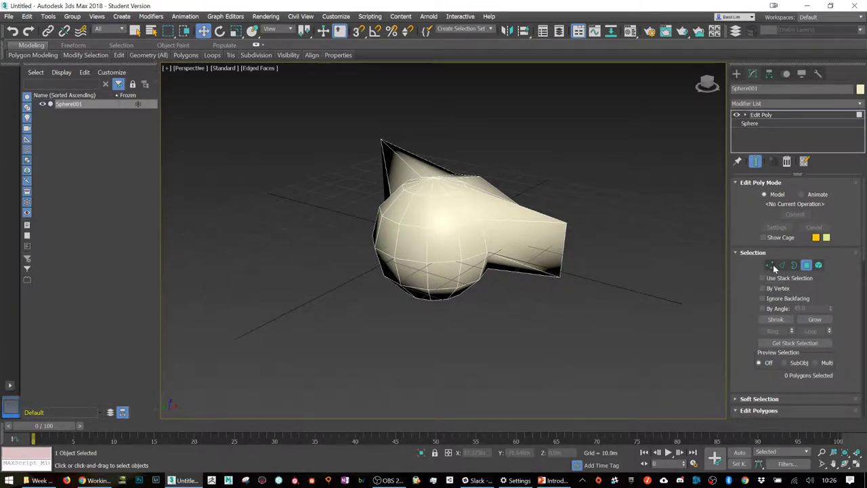
pyautogui.click(818, 265)
pyautogui.click(459, 227)
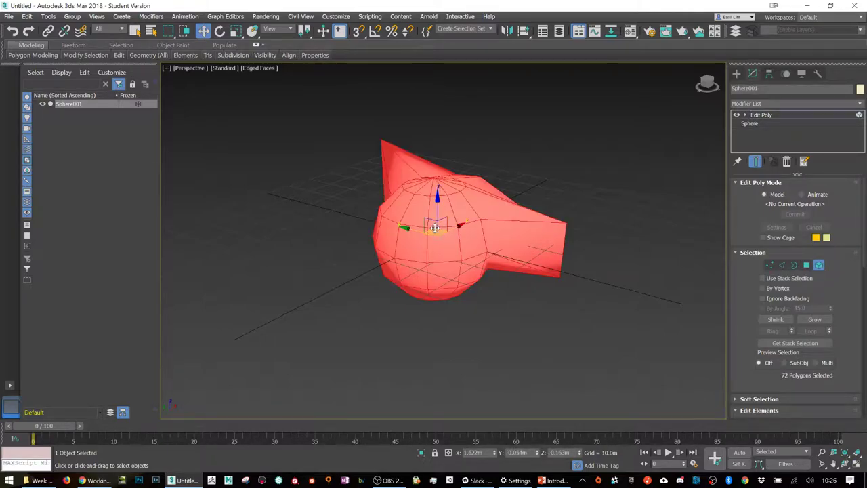
pyautogui.moveTo(434, 228); pyautogui.dragTo(605, 337)
pyautogui.moveTo(605, 337); pyautogui.dragTo(586, 293, button='middle')
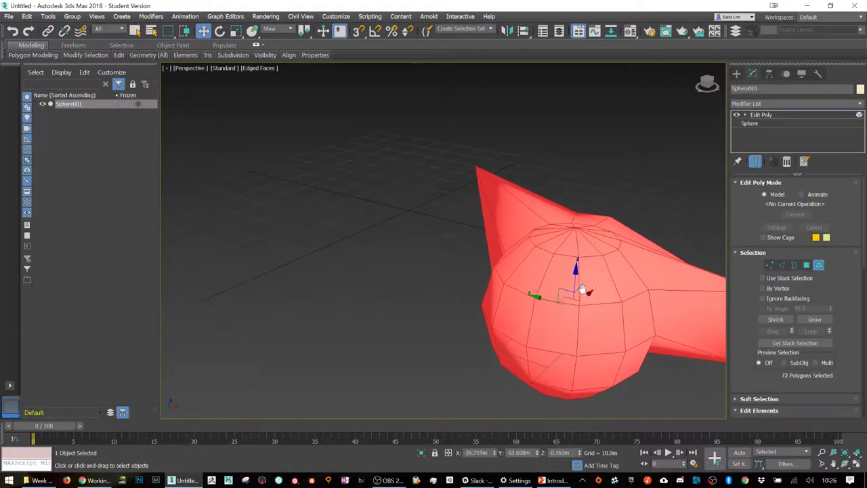
# Step: Check the pivot at object level, return to Element level and move the element back to about X 1.6 m, Y -0.05 m
pyautogui.click(819, 266)
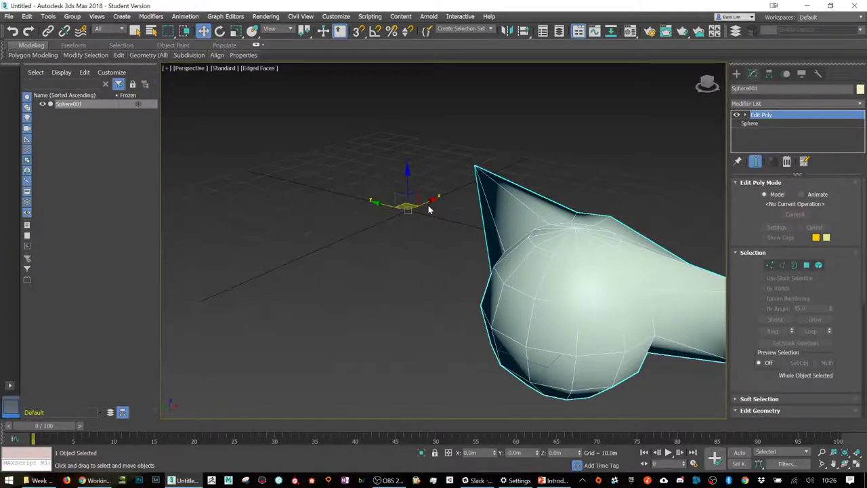
pyautogui.click(818, 266)
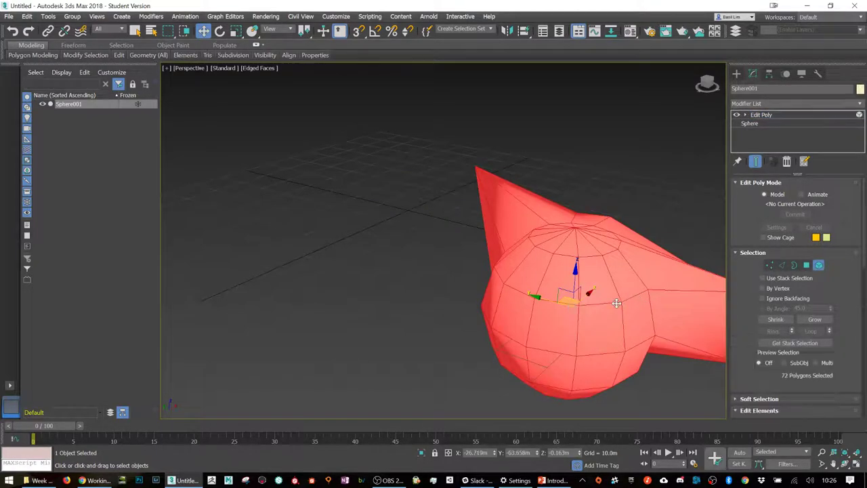
pyautogui.moveTo(561, 299); pyautogui.dragTo(407, 200)
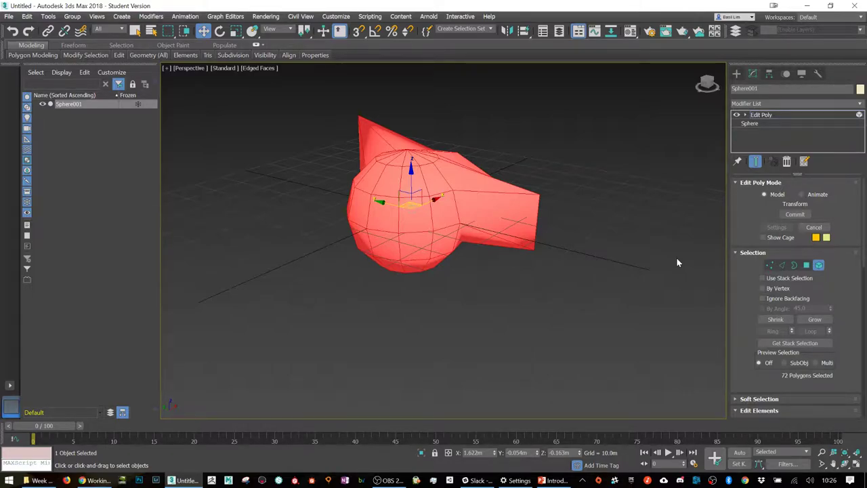
# Step: Raise the whole element to about Z 16.9 m, commit the transform, and leave Element level with the object deselected
pyautogui.keyDown('alt'); pyautogui.moveTo(467, 253); pyautogui.dragTo(488, 244, button='middle'); pyautogui.keyUp('alt')
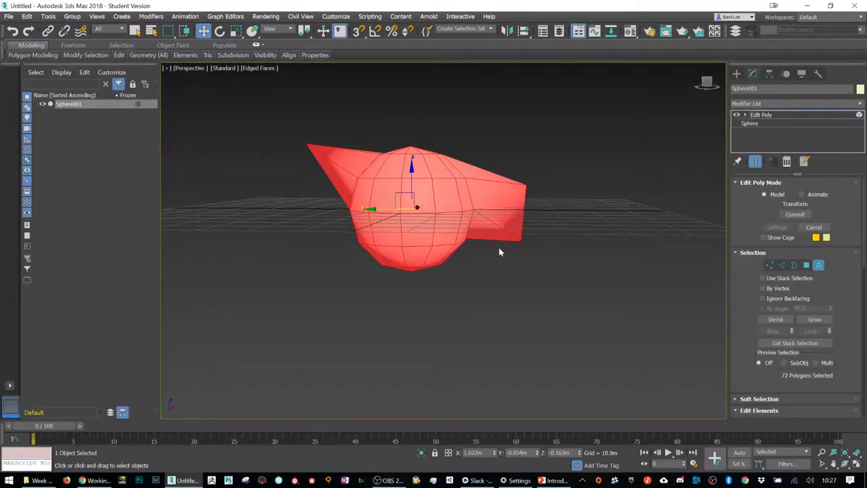
pyautogui.keyDown('alt'); pyautogui.moveTo(461, 219); pyautogui.dragTo(430, 217, button='middle'); pyautogui.keyUp('alt')
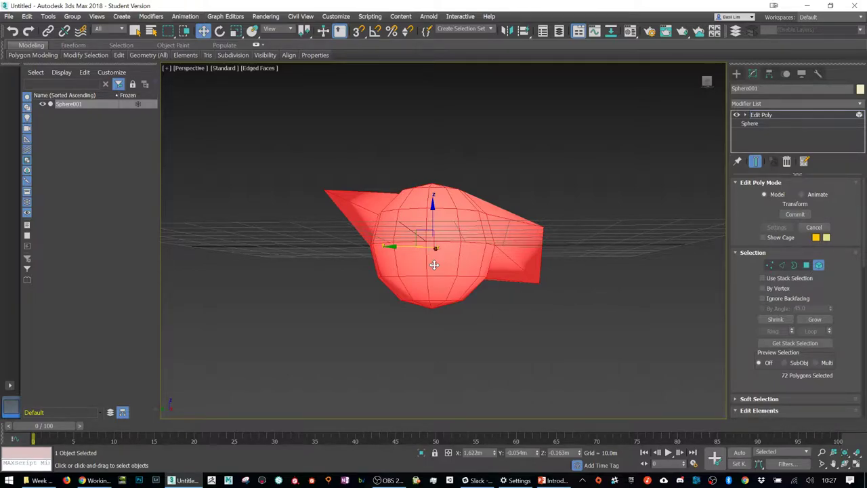
pyautogui.moveTo(432, 207); pyautogui.dragTo(434, 144)
pyautogui.click(795, 214)
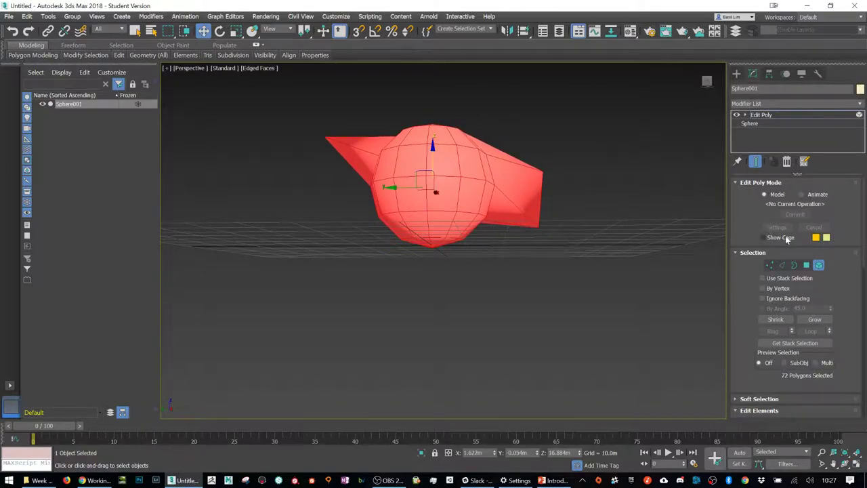
pyautogui.click(819, 265)
pyautogui.click(615, 175)
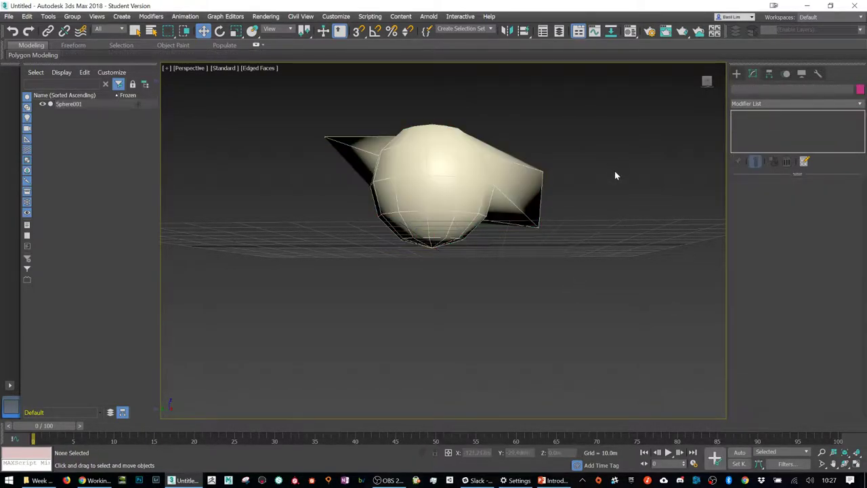
# Step: Try lowering only the sphere's pivot with Affect Pivot Only, undo the move, and return to the modifier settings
pyautogui.click(423, 196)
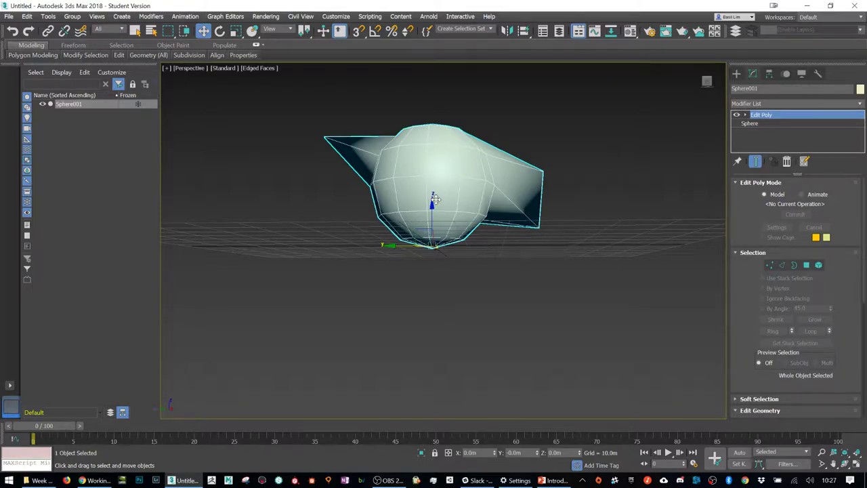
pyautogui.keyDown('alt'); pyautogui.moveTo(434, 199); pyautogui.dragTo(392, 210, button='middle'); pyautogui.keyUp('alt')
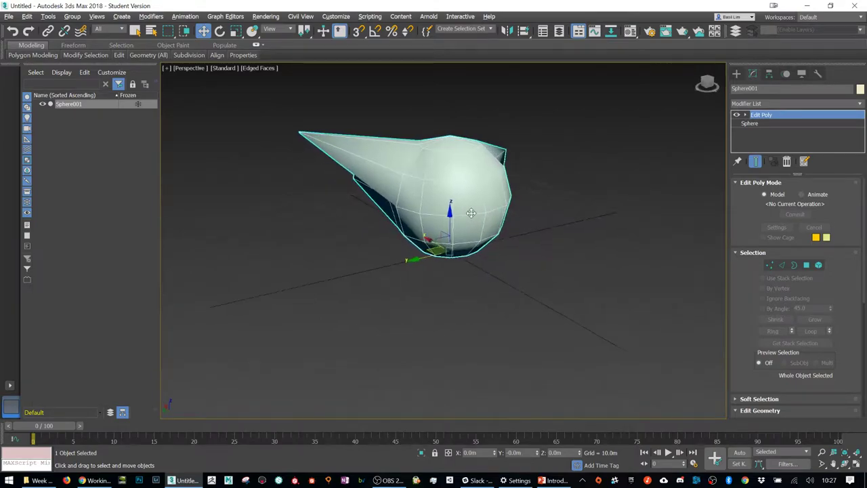
pyautogui.click(773, 74)
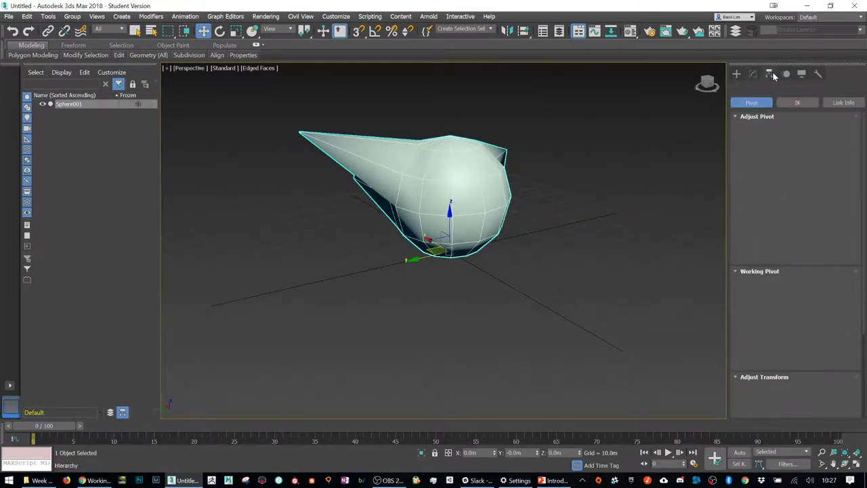
pyautogui.click(799, 140)
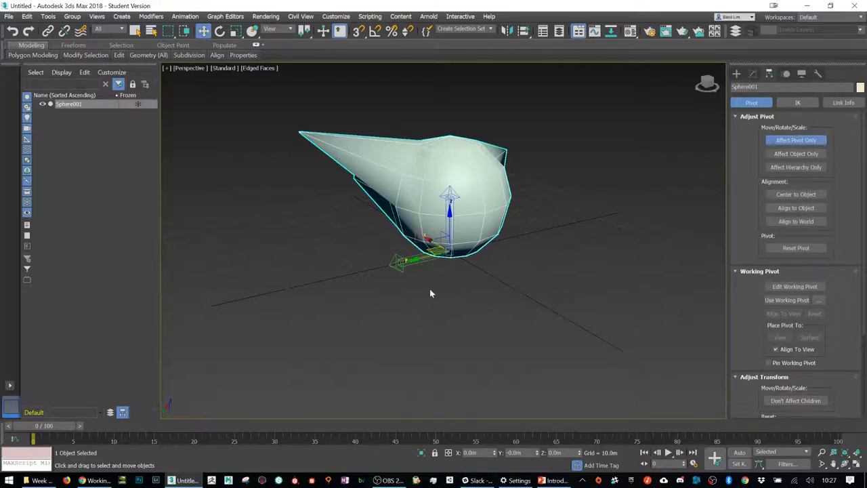
pyautogui.moveTo(449, 252); pyautogui.dragTo(450, 258)
pyautogui.hotkey('ctrl', 'z')
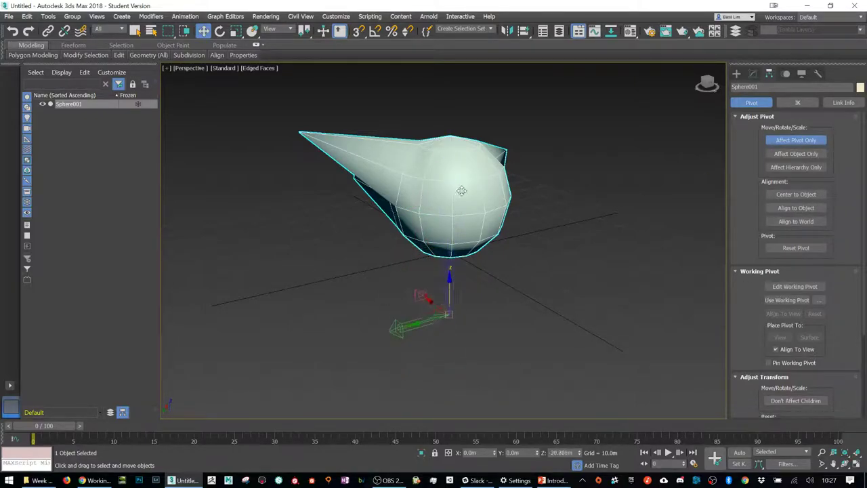
pyautogui.click(803, 141)
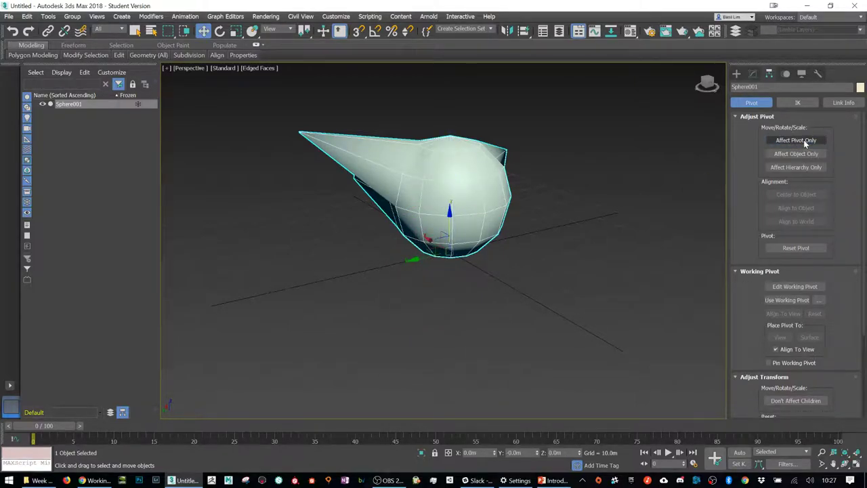
pyautogui.click(753, 74)
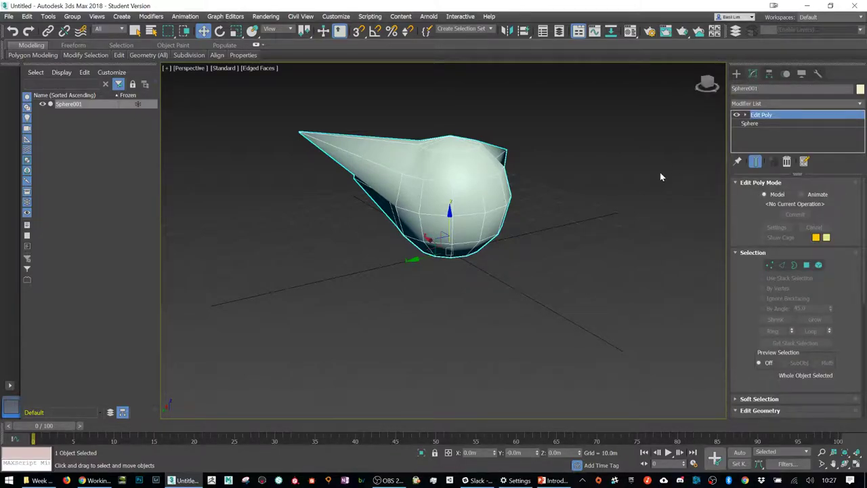
# Step: Create a box about 23.1 x 23.3 m and 24.4 m high beside the sphere, at about X -30.3 m, Y -70.4 m
pyautogui.moveTo(606, 203); pyautogui.dragTo(559, 220, button='middle')
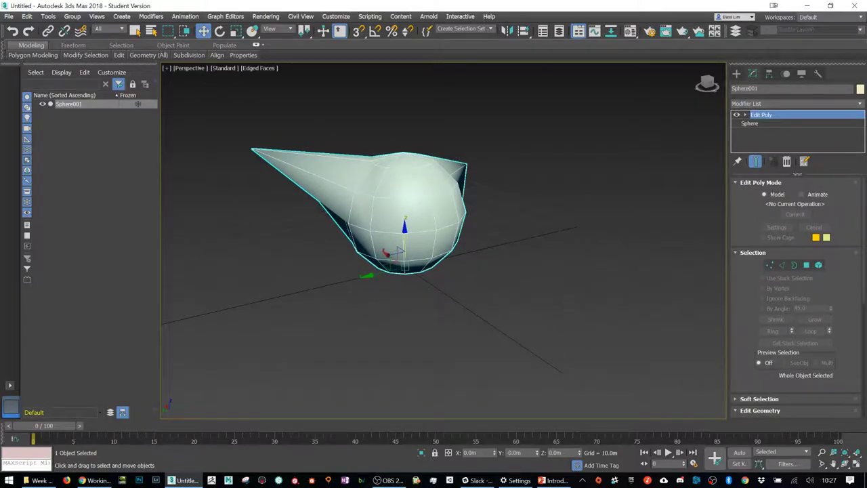
pyautogui.click(736, 73)
pyautogui.click(786, 134)
pyautogui.moveTo(594, 248); pyautogui.dragTo(703, 256)
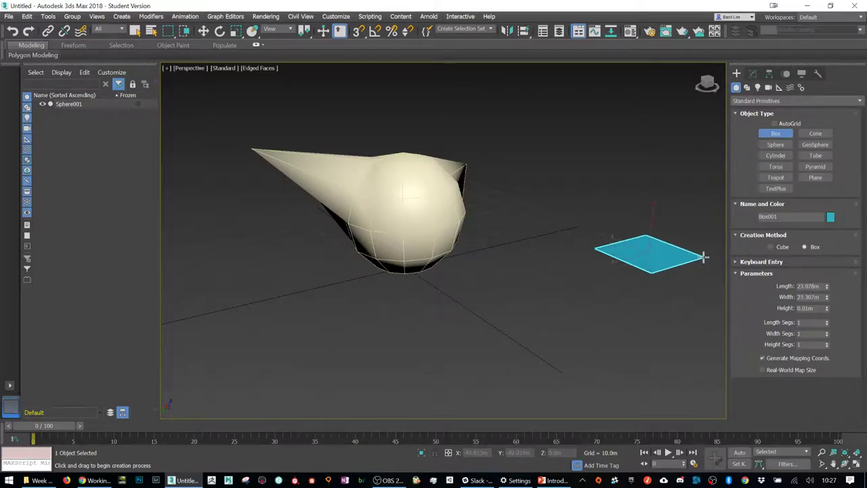
pyautogui.click(703, 181)
pyautogui.rightClick(654, 244)
pyautogui.press('w')
pyautogui.moveTo(667, 265)
pyautogui.keyDown('alt'); pyautogui.mouseDown(button='middle')
pyautogui.moveTo(658, 253)
pyautogui.moveTo(655, 261)
pyautogui.mouseUp(button='middle'); pyautogui.keyUp('alt')
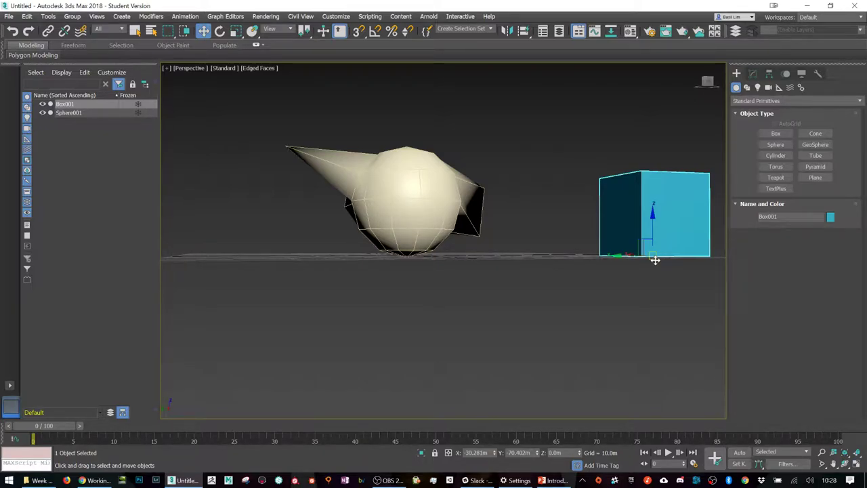
pyautogui.keyDown('alt'); pyautogui.moveTo(655, 260); pyautogui.dragTo(616, 263, button='middle'); pyautogui.keyUp('alt')
# Step: Select the deformed sphere and rename it ALOFRDAELIFALEFJ
pyautogui.click(422, 308)
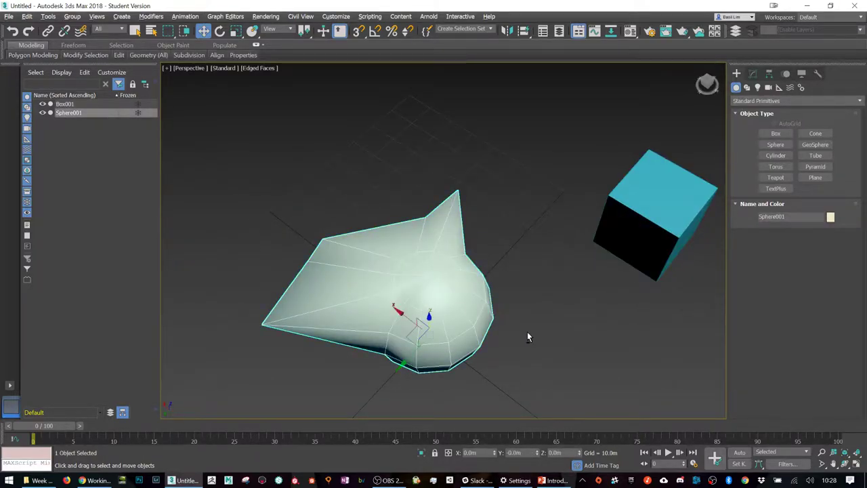
pyautogui.keyDown('alt'); pyautogui.moveTo(528, 331); pyautogui.dragTo(610, 318, button='middle'); pyautogui.keyUp('alt')
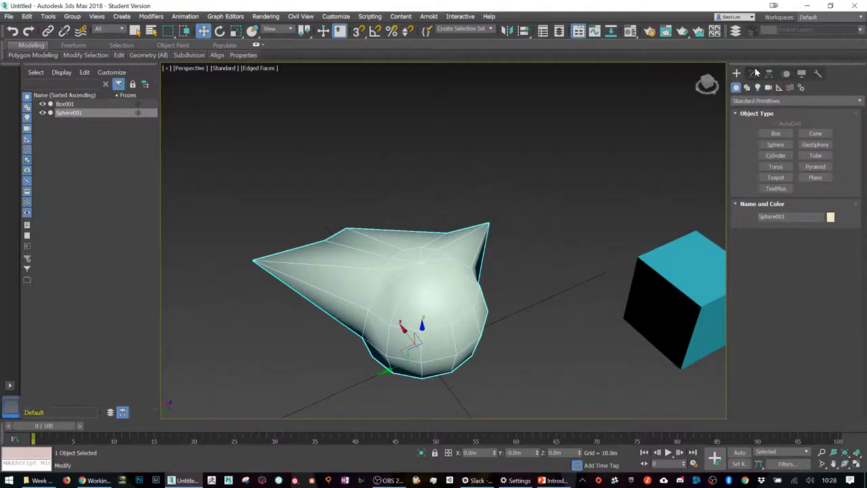
pyautogui.click(74, 113)
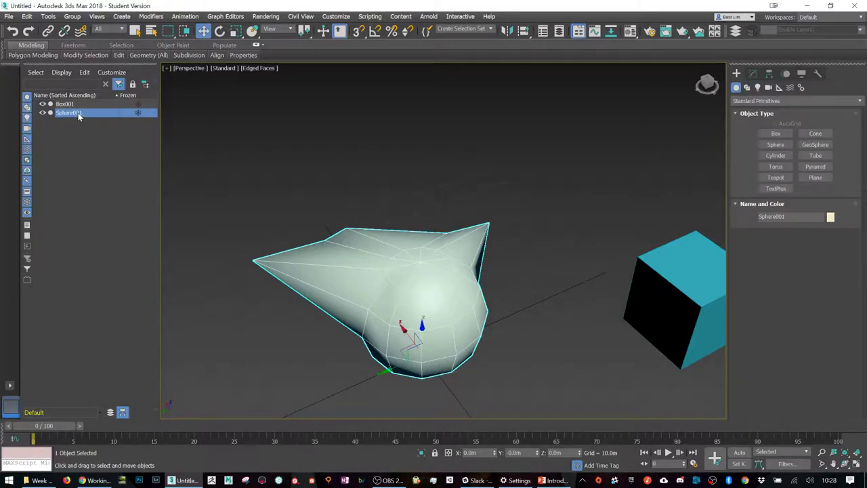
pyautogui.rightClick(100, 113)
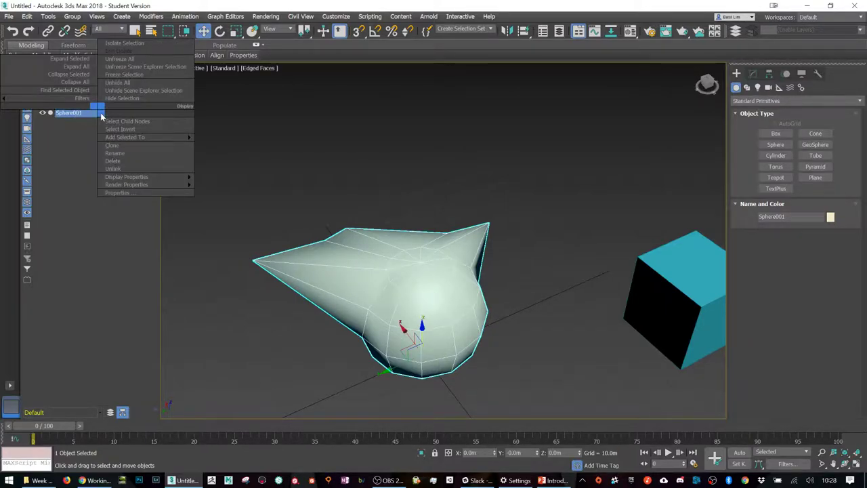
pyautogui.click(753, 73)
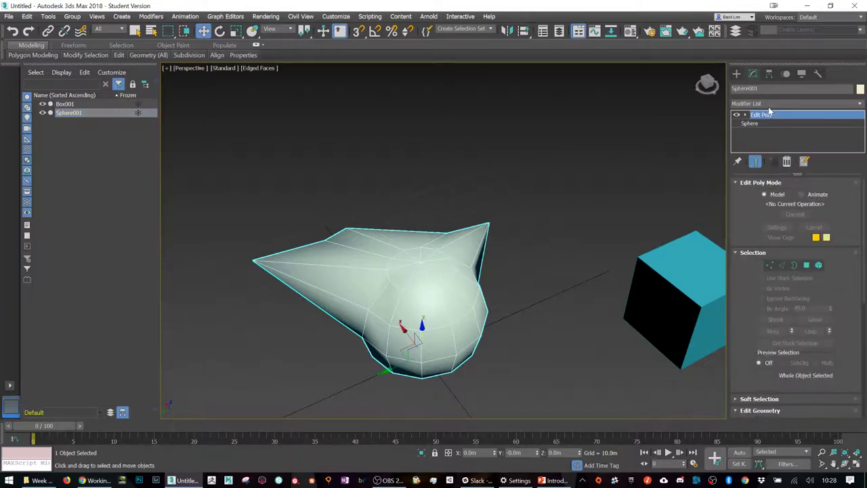
pyautogui.write('ALOFRDAELIFALEFJ')
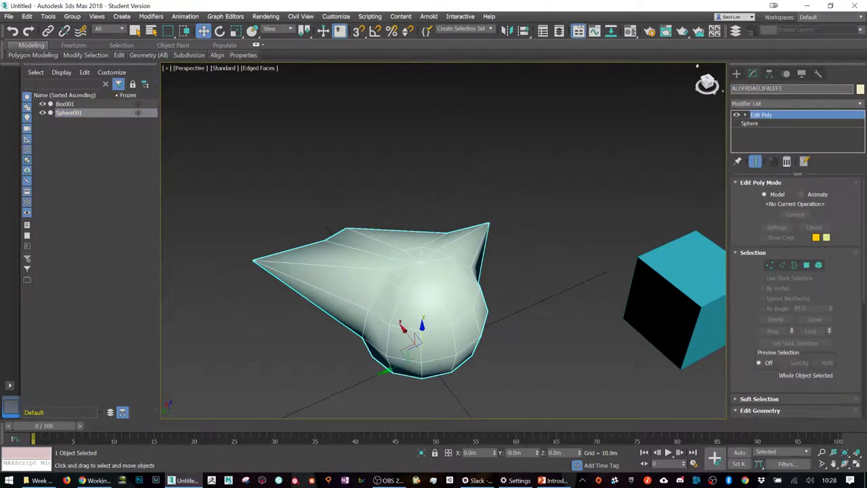
pyautogui.press('Return')
# Step: Attach the box to the deformed sphere's mesh
pyautogui.keyDown('alt'); pyautogui.moveTo(559, 319); pyautogui.dragTo(522, 275, button='middle'); pyautogui.keyUp('alt')
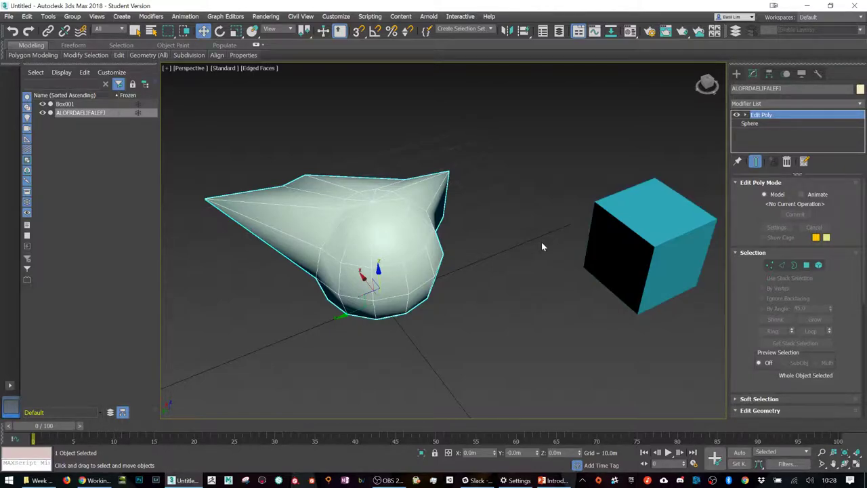
pyautogui.rightClick(399, 260)
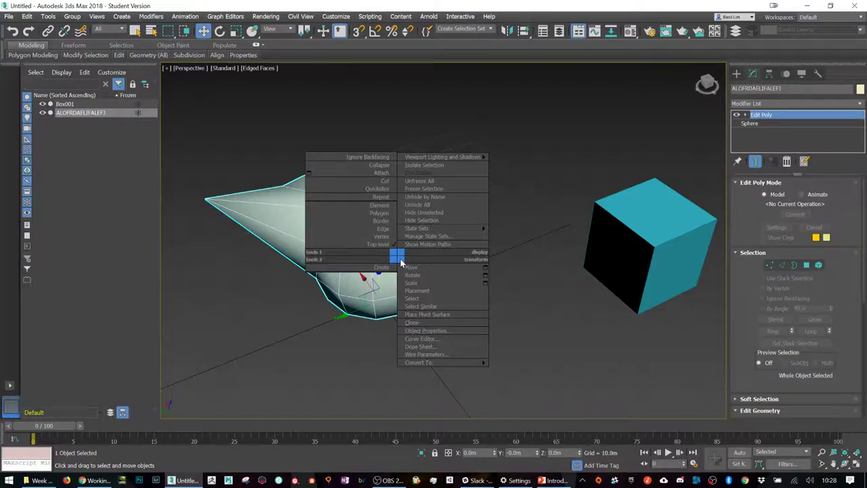
pyautogui.click(385, 172)
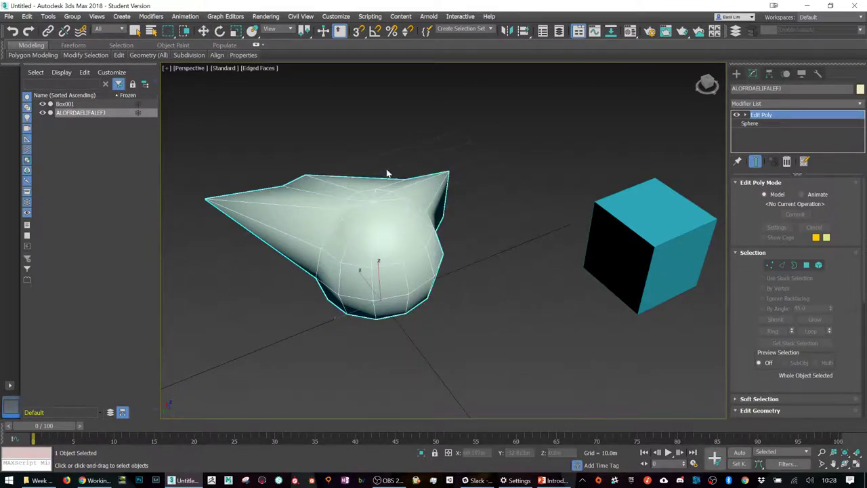
pyautogui.click(631, 227)
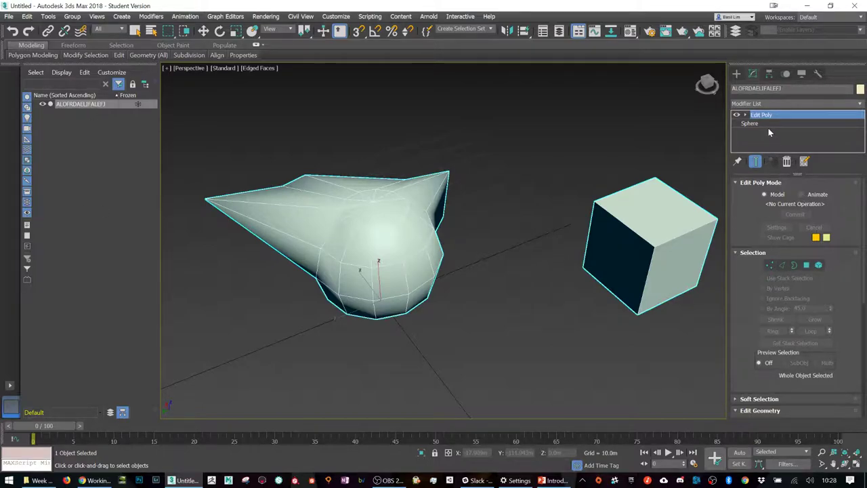
# Step: Switch to the Move tool, return to the Edit Poly settings and widen the command panel to two columns
pyautogui.click(736, 74)
pyautogui.press('w')
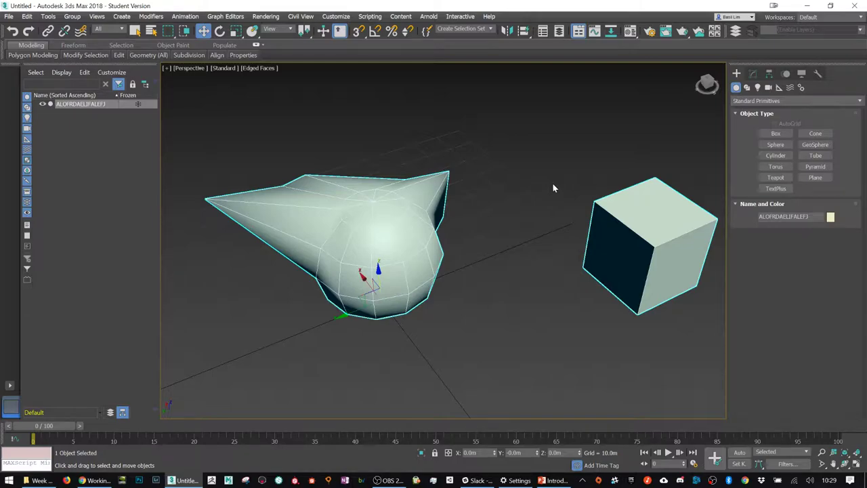
pyautogui.click(753, 73)
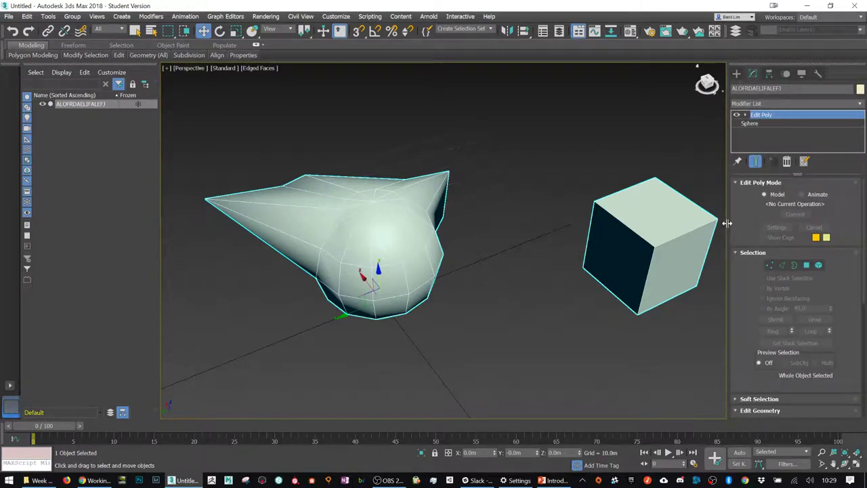
pyautogui.moveTo(727, 222); pyautogui.dragTo(638, 221)
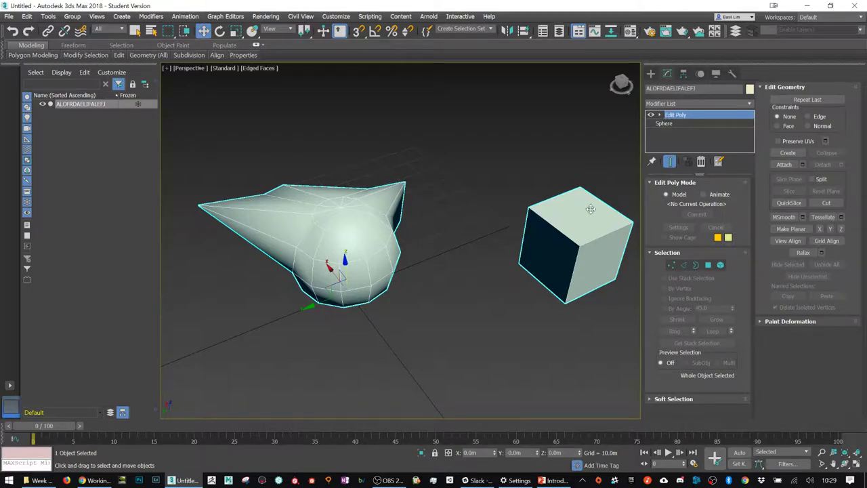
# Step: At Element level, clone the cube to about X -41.5 m, Y -9.9 m, using Clone To Element
pyautogui.click(720, 265)
pyautogui.click(561, 242)
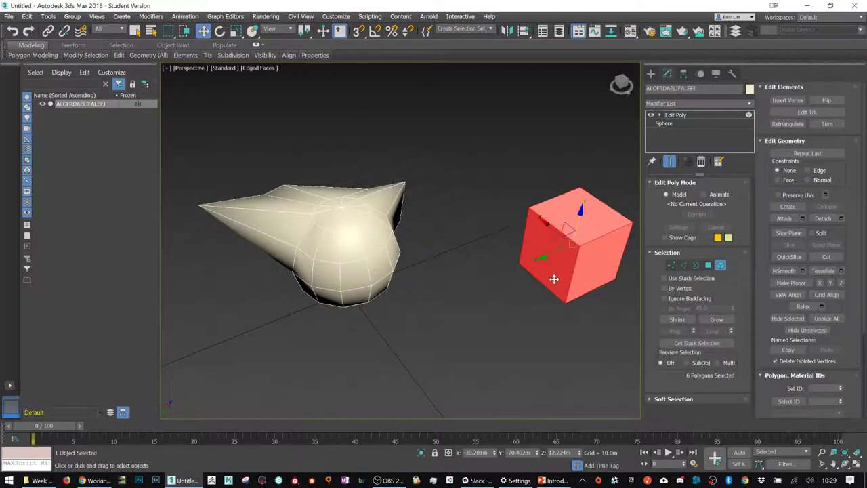
pyautogui.keyDown('shift'); pyautogui.moveTo(550, 243); pyautogui.dragTo(416, 337); pyautogui.keyUp('shift')
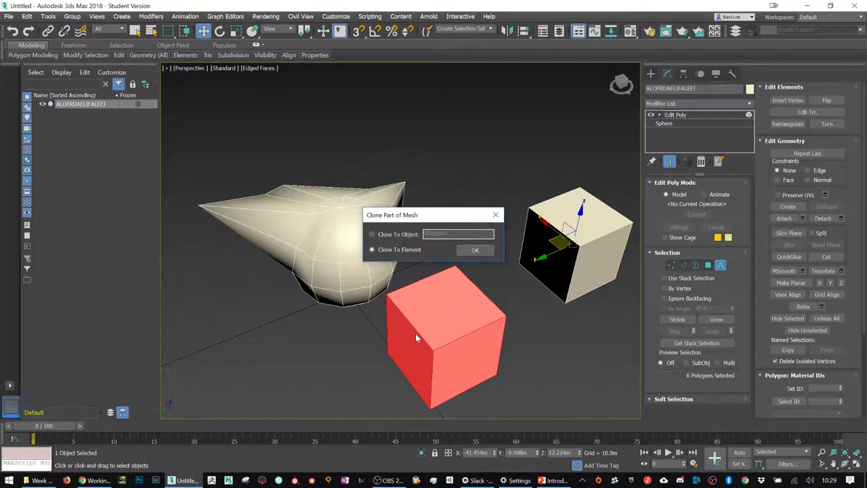
pyautogui.click(403, 234)
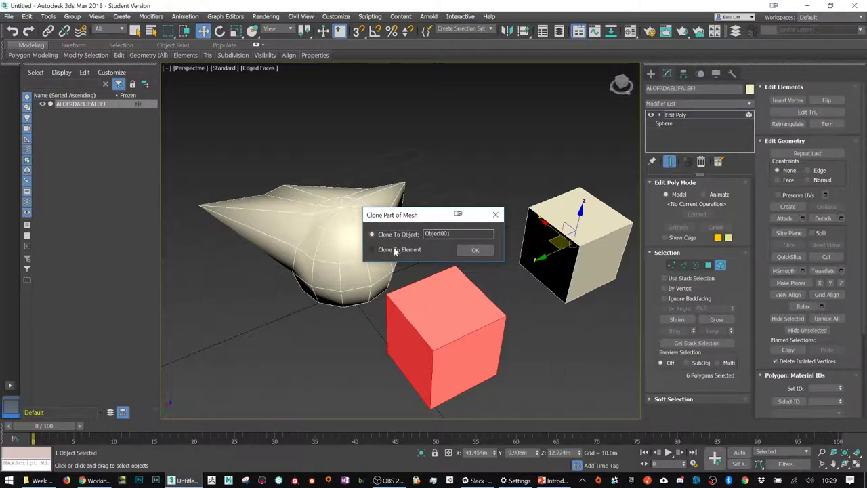
pyautogui.click(397, 251)
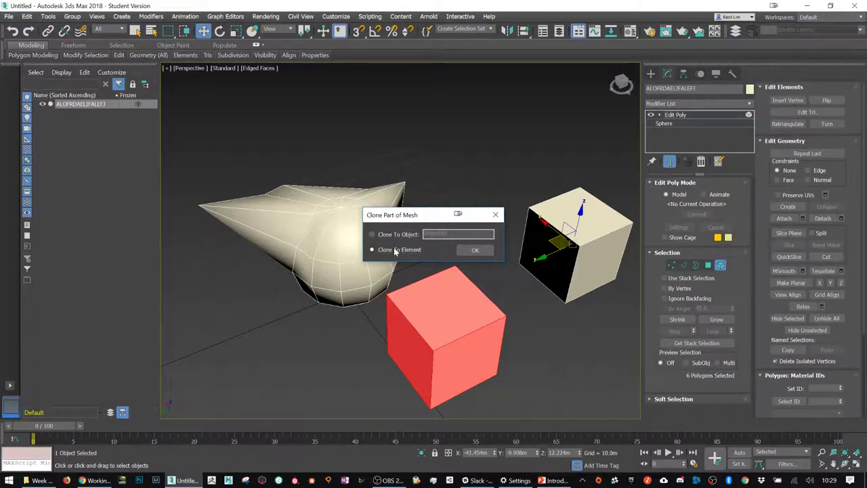
pyautogui.click(475, 250)
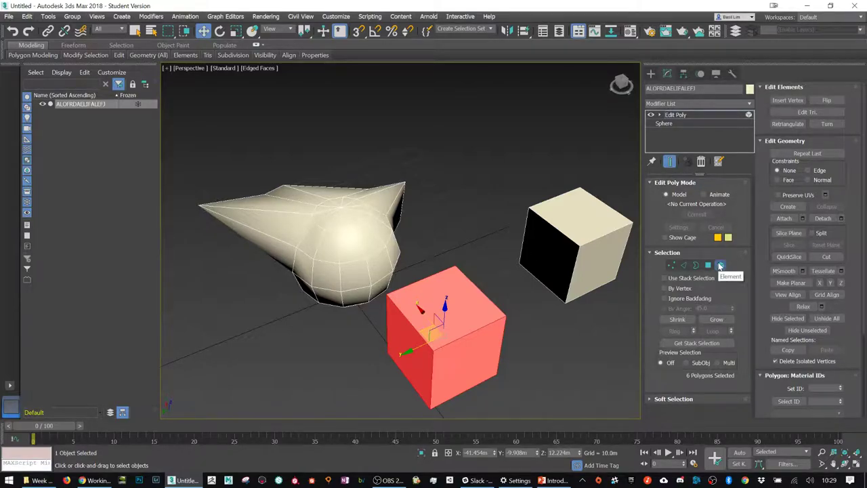
# Step: Switch between Polygon and Border levels, and delete the top polygon of the cloned cube
pyautogui.click(720, 265)
pyautogui.click(708, 265)
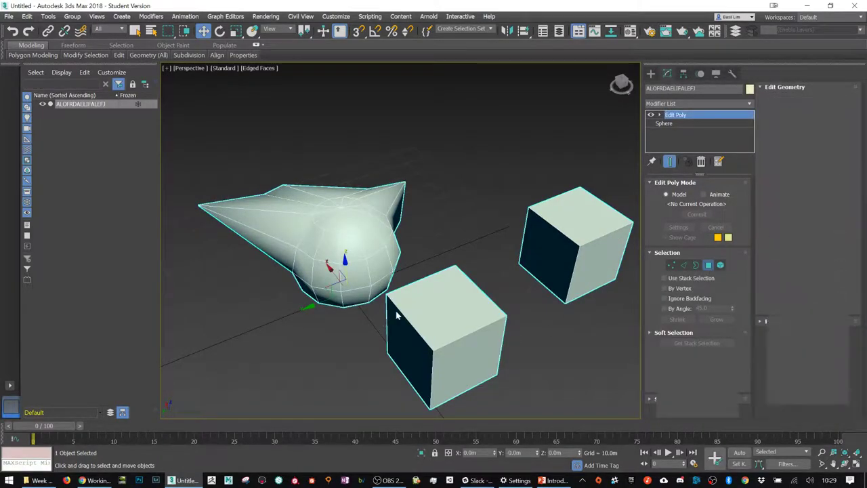
pyautogui.click(436, 303)
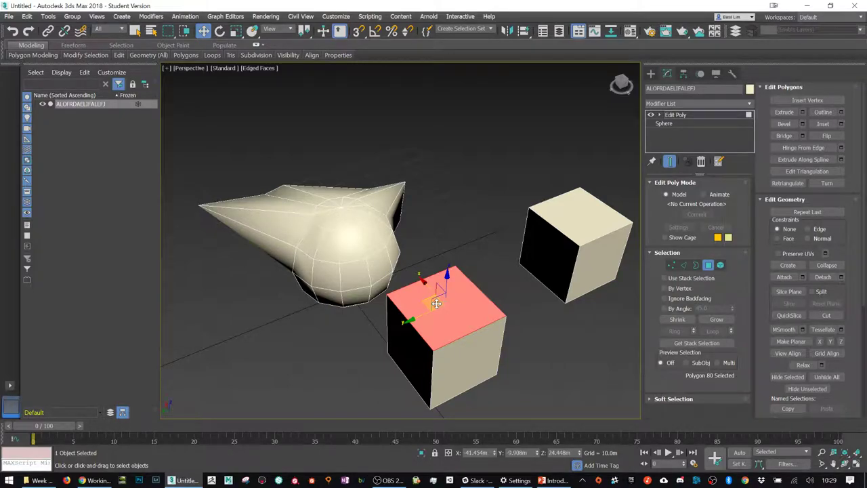
pyautogui.click(696, 265)
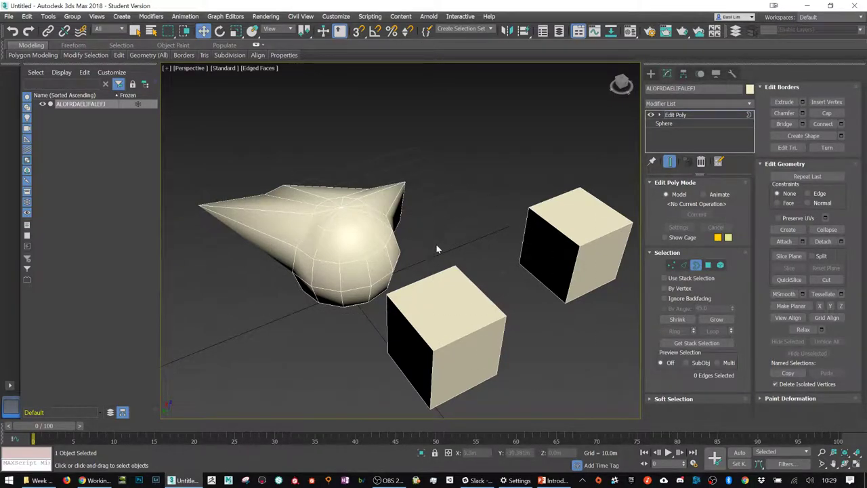
pyautogui.click(708, 265)
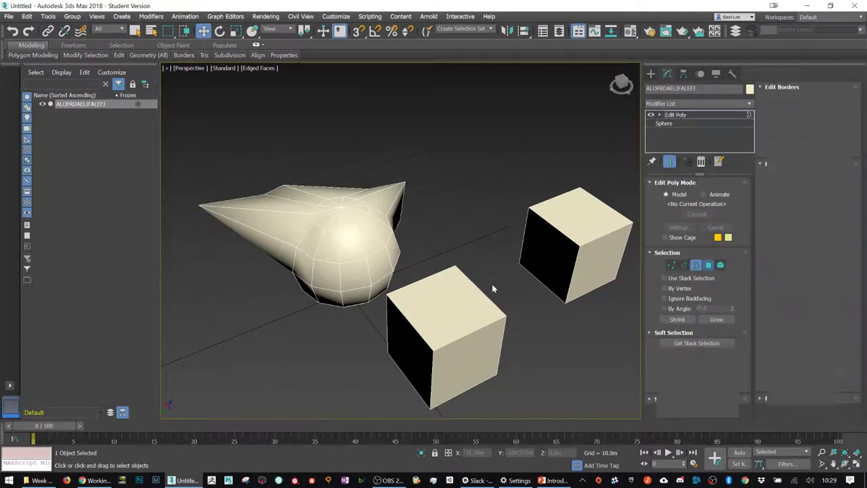
pyautogui.click(460, 305)
pyautogui.press('Delete')
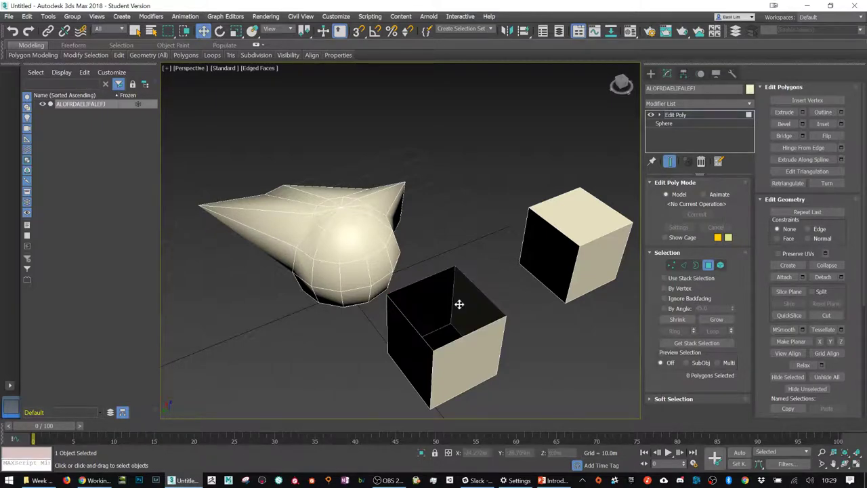
# Step: At Border level, select the rim of the cloned cube's opening and transform it so the opening flares outward
pyautogui.click(695, 265)
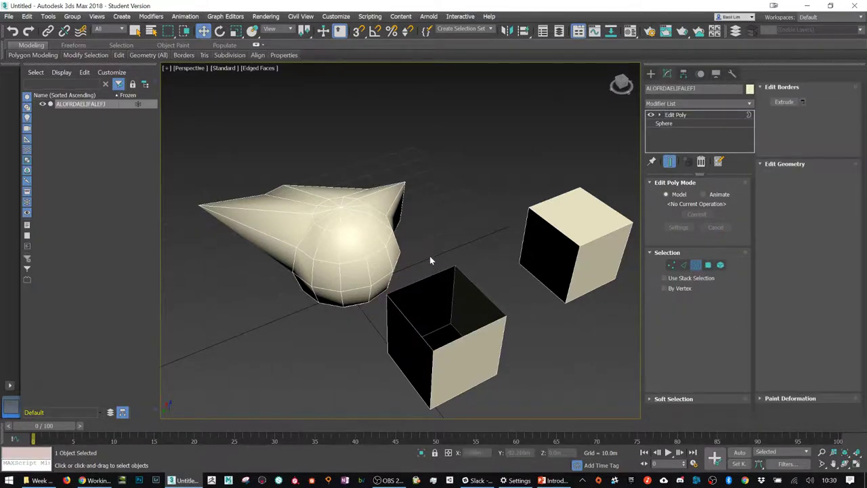
pyautogui.click(447, 278)
pyautogui.moveTo(446, 278); pyautogui.dragTo(462, 258)
pyautogui.press('r')
pyautogui.moveTo(428, 290); pyautogui.dragTo(447, 302)
pyautogui.press('w')
pyautogui.press('e')
pyautogui.press('r')
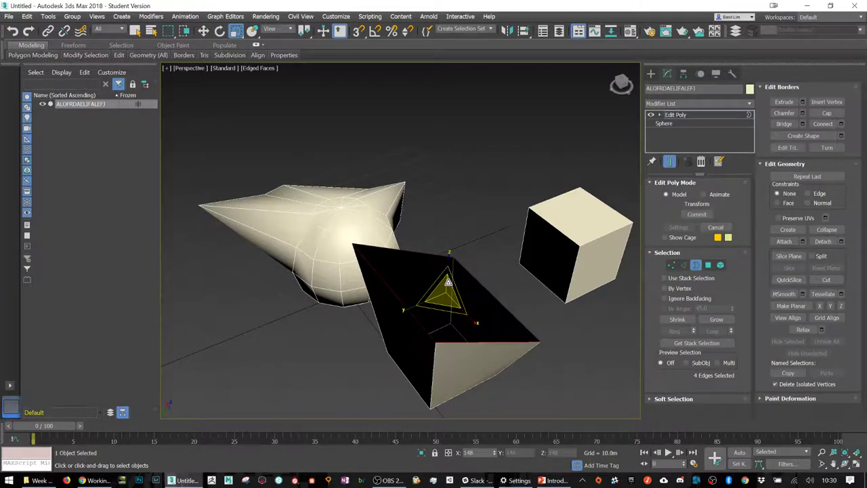
# Step: Look into the flared open box, deselect its border, and render the perspective view to examine the inner faces
pyautogui.keyDown('alt'); pyautogui.moveTo(447, 302); pyautogui.dragTo(504, 264, button='middle'); pyautogui.keyUp('alt')
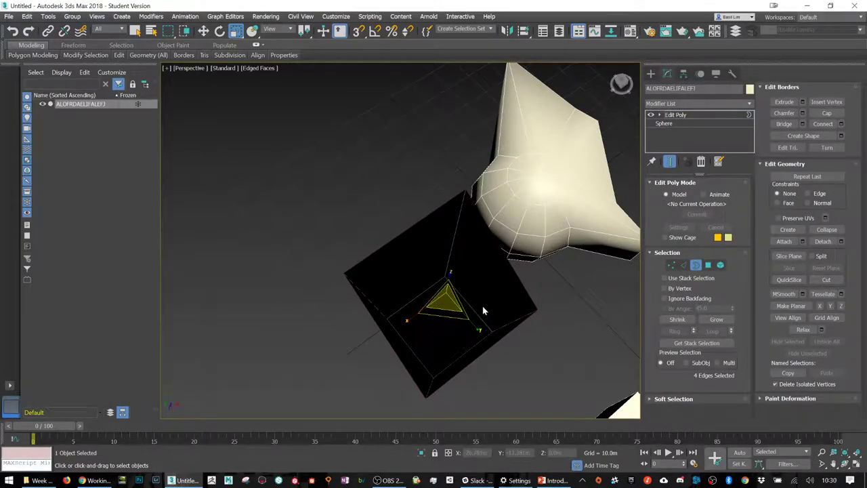
pyautogui.keyDown('alt'); pyautogui.moveTo(483, 311); pyautogui.dragTo(500, 280, button='middle'); pyautogui.keyUp('alt')
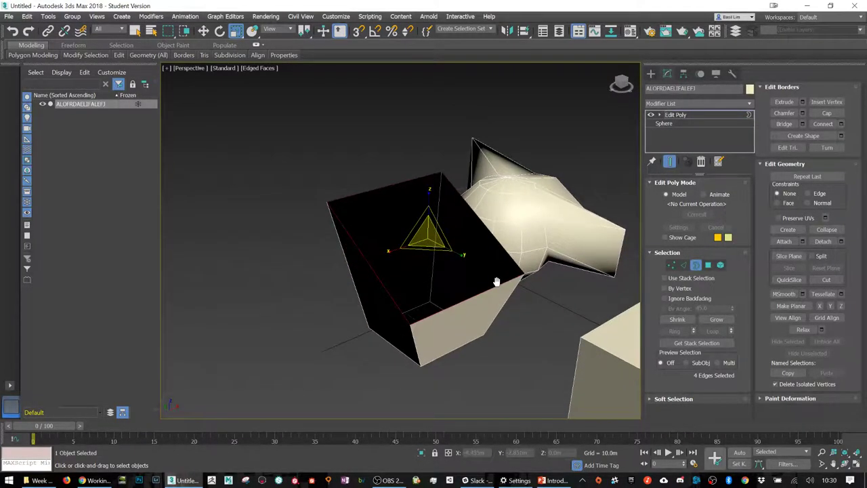
pyautogui.click(536, 309)
pyautogui.hotkey('shift', 'q')
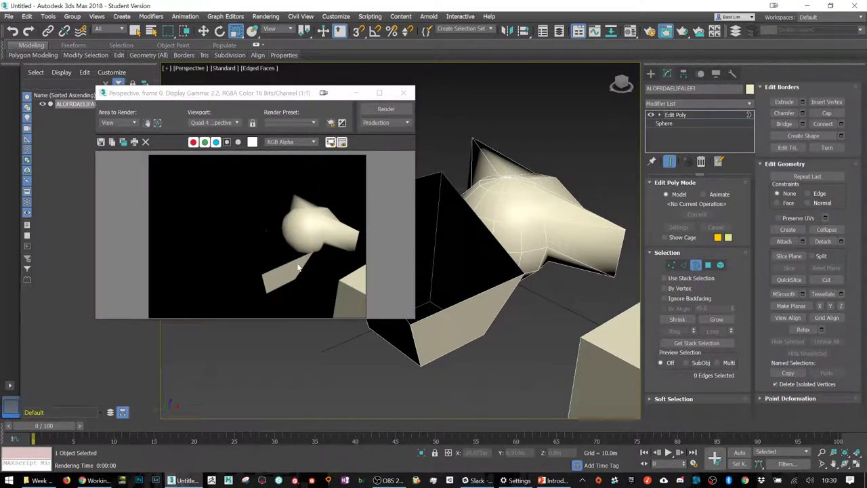
pyautogui.click(404, 93)
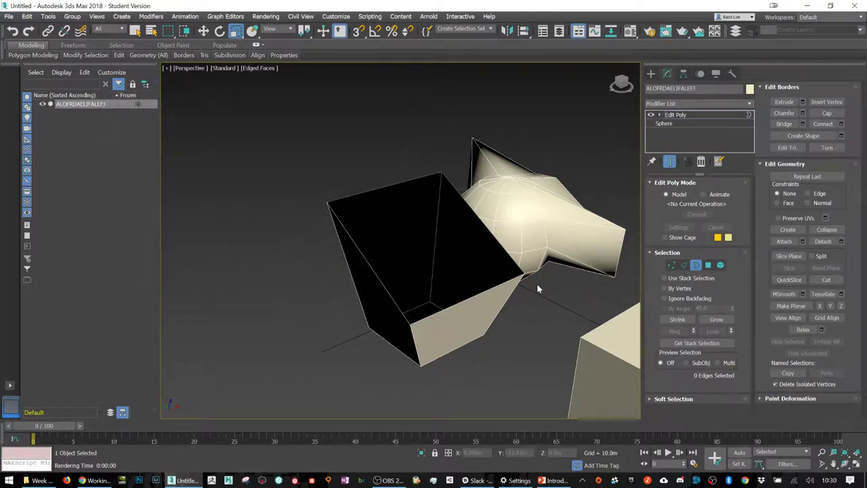
# Step: Render the open box again from a steep overhead angle and from underneath to compare which face sides show
pyautogui.keyDown('alt'); pyautogui.moveTo(521, 269); pyautogui.dragTo(509, 299, button='middle'); pyautogui.keyUp('alt')
pyautogui.hotkey('shift', 'q')
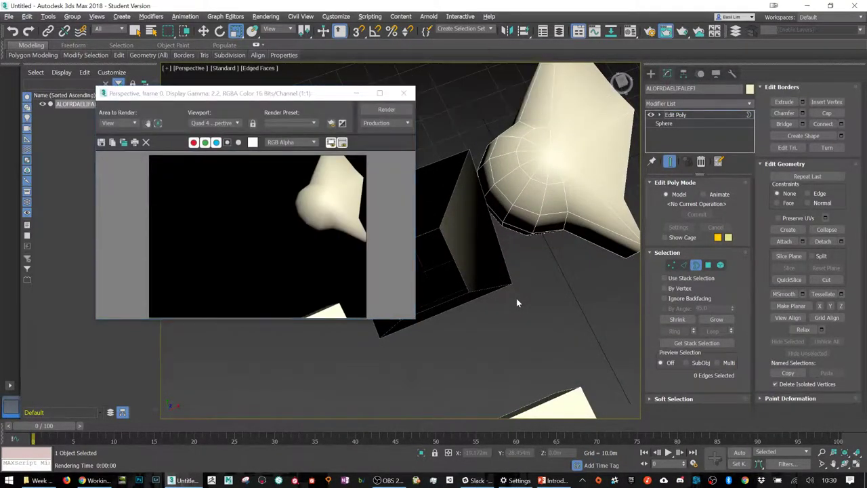
pyautogui.click(404, 93)
pyautogui.keyDown('alt'); pyautogui.moveTo(454, 242); pyautogui.dragTo(502, 239, button='middle'); pyautogui.keyUp('alt')
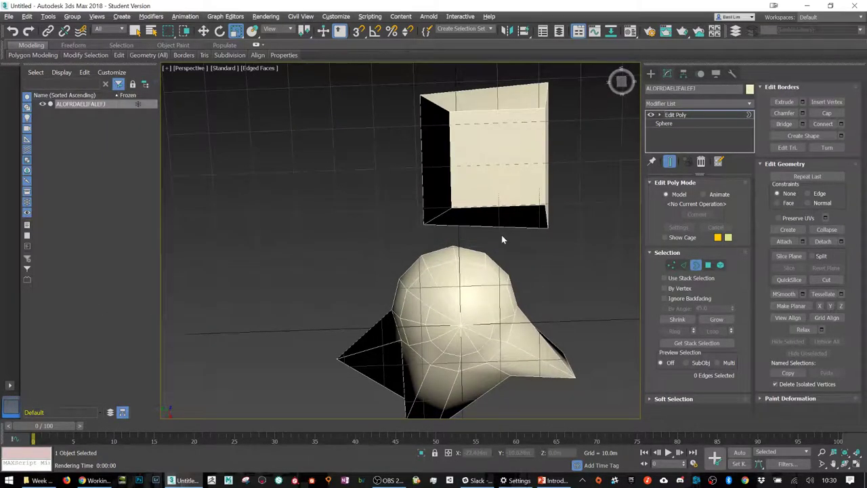
pyautogui.hotkey('shift', 'q')
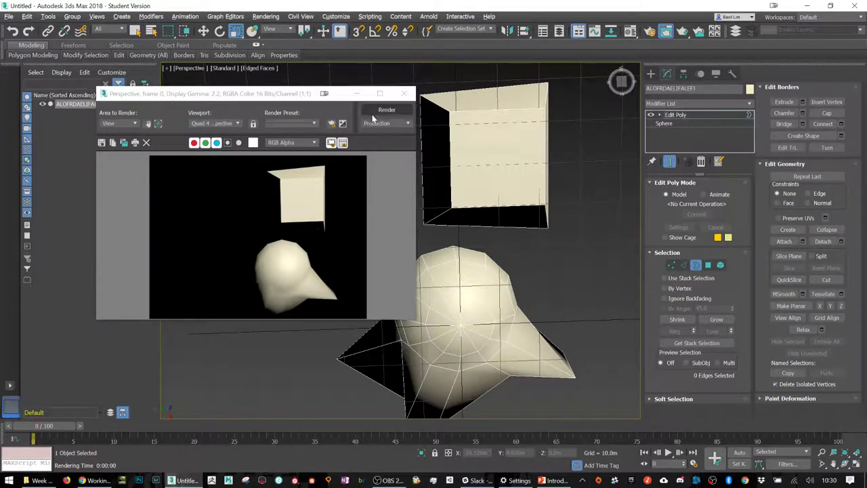
# Step: Close the render and try Performance quality in the perspective viewport, finally switching it to DX Mode
pyautogui.click(403, 94)
pyautogui.click(224, 68)
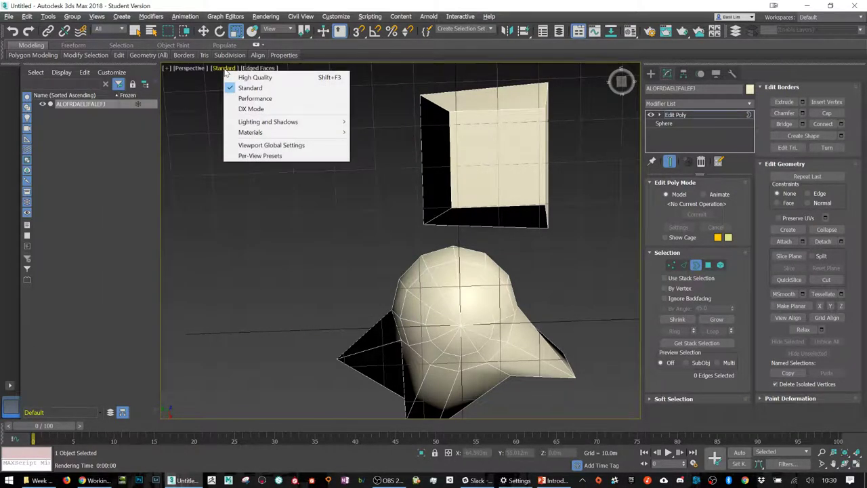
pyautogui.click(256, 99)
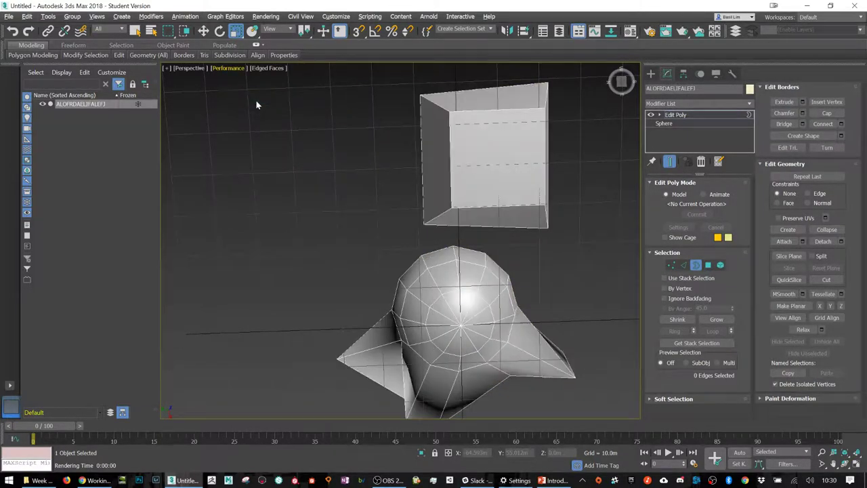
pyautogui.click(229, 68)
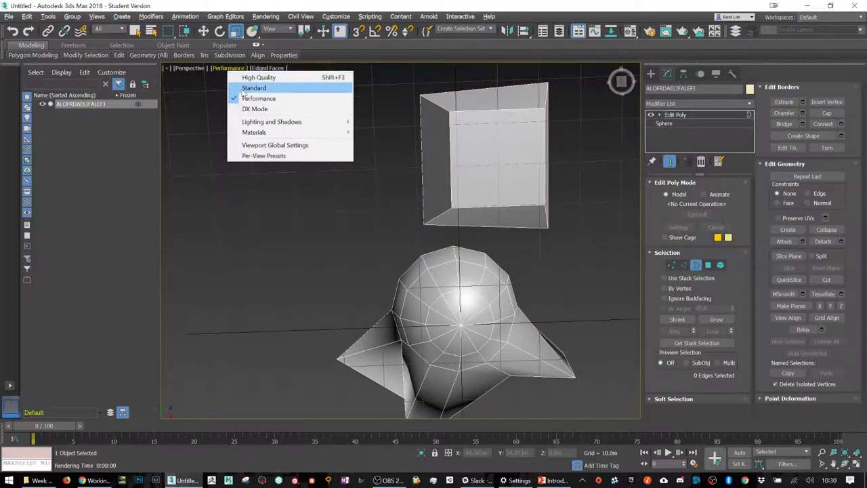
pyautogui.click(255, 109)
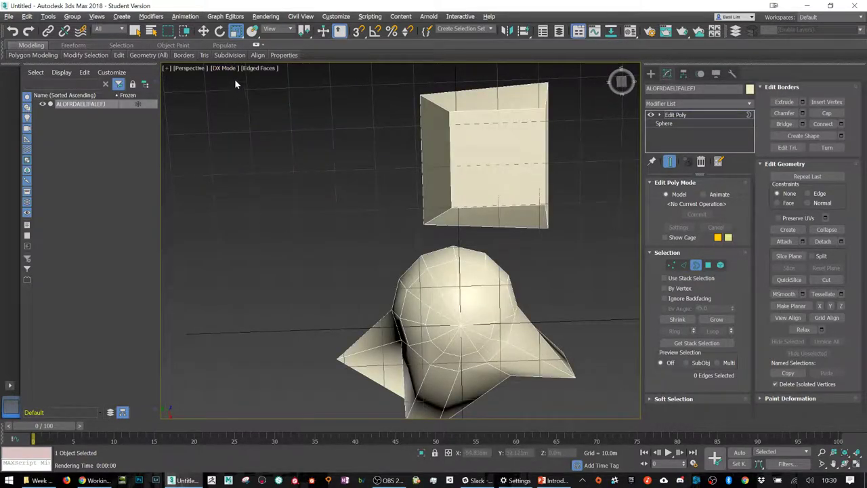
# Step: Render the open box from the current overhead angle and again from a side angle to compare its faces, and deselect the object
pyautogui.hotkey('shift', 'q')
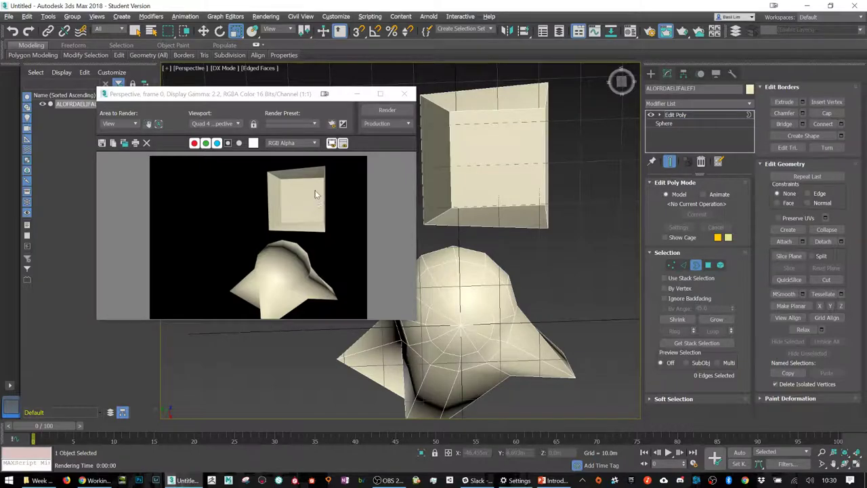
pyautogui.keyDown('alt'); pyautogui.moveTo(433, 224); pyautogui.dragTo(578, 230, button='middle'); pyautogui.keyUp('alt')
pyautogui.hotkey('shift', 'q')
pyautogui.hotkey('shift', 'q')
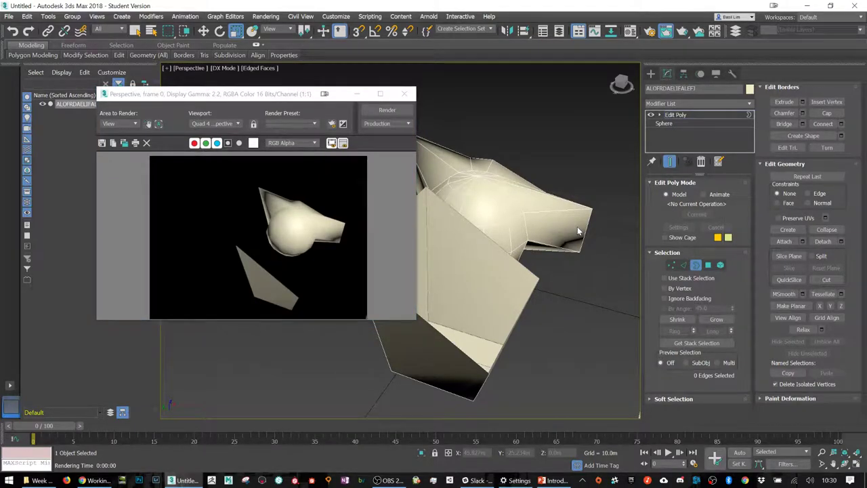
pyautogui.click(407, 95)
pyautogui.click(408, 96)
pyautogui.keyDown('alt'); pyautogui.moveTo(630, 271); pyautogui.dragTo(465, 265, button='middle'); pyautogui.keyUp('alt')
pyautogui.click(586, 273)
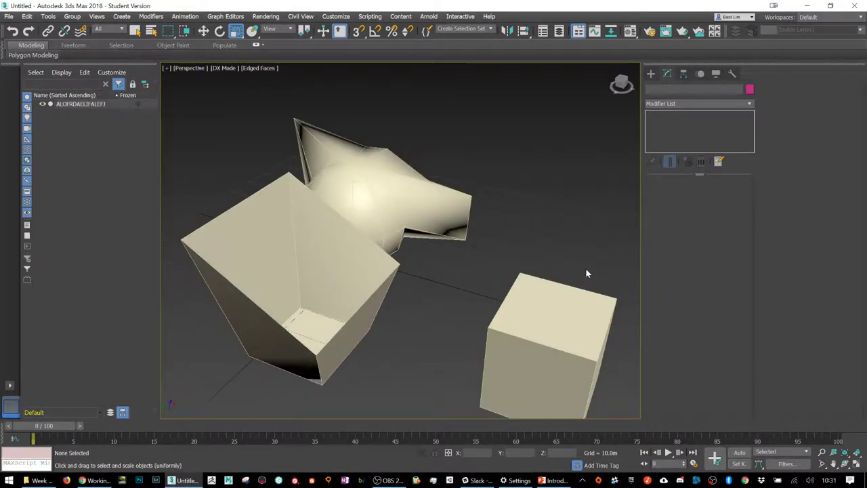
# Step: Scale up the open border at the top of the hollow bucket-shaped element uniformly
pyautogui.click(297, 293)
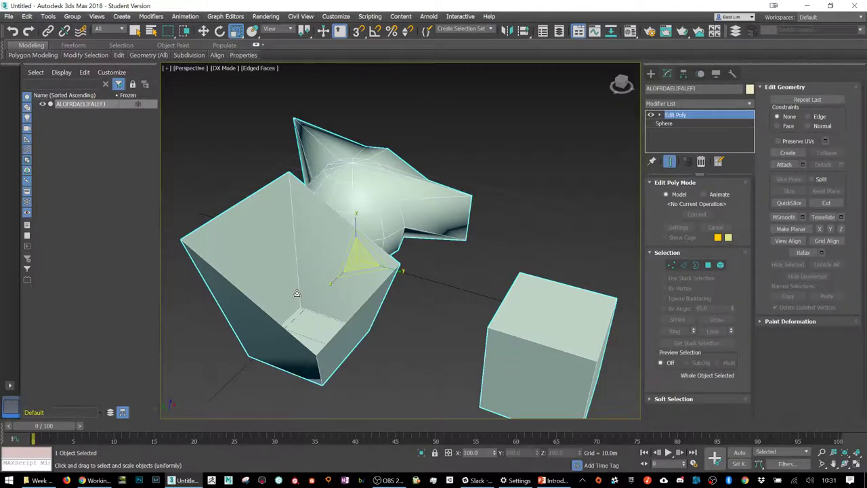
pyautogui.click(695, 264)
pyautogui.click(313, 228)
pyautogui.moveTo(320, 262); pyautogui.dragTo(308, 248)
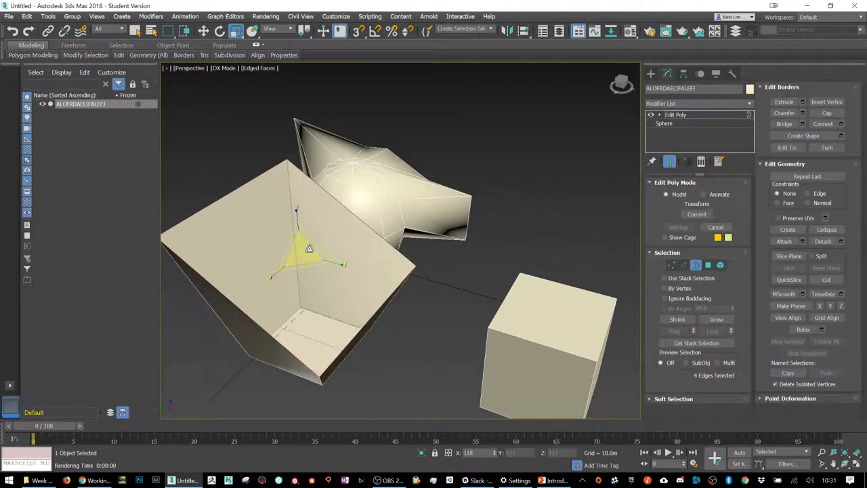
# Step: Scale up the top polygon of the closed cube uniformly
pyautogui.keyDown('alt'); pyautogui.moveTo(340, 287); pyautogui.dragTo(379, 274, button='middle'); pyautogui.keyUp('alt')
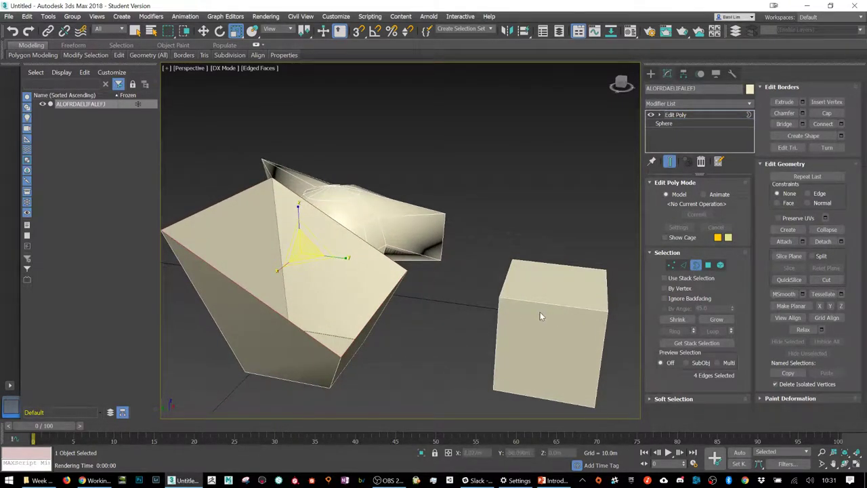
pyautogui.moveTo(540, 311); pyautogui.dragTo(502, 311, button='middle')
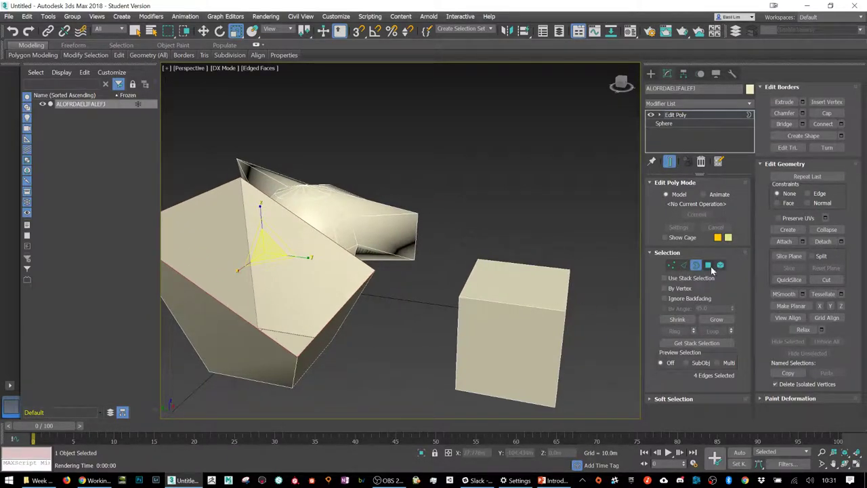
pyautogui.click(708, 265)
pyautogui.click(523, 270)
pyautogui.moveTo(526, 273); pyautogui.dragTo(540, 267)
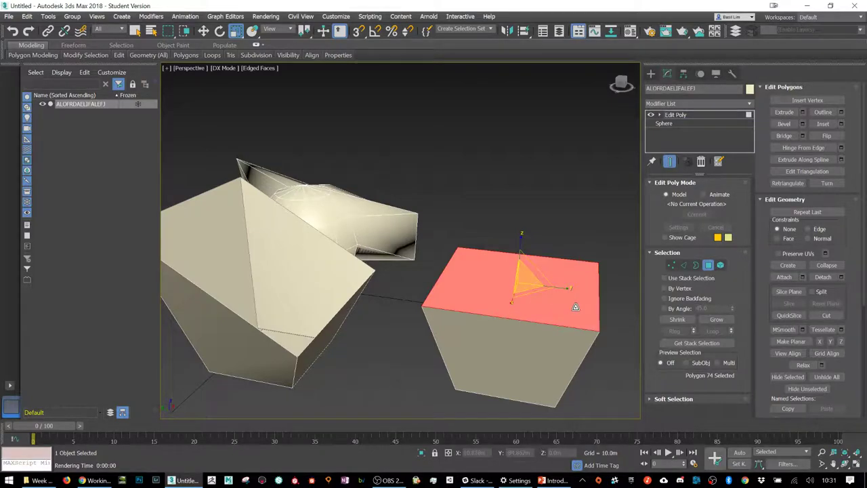
# Step: Clone the cube's top polygon upward as an element, and undo the clone
pyautogui.click(696, 264)
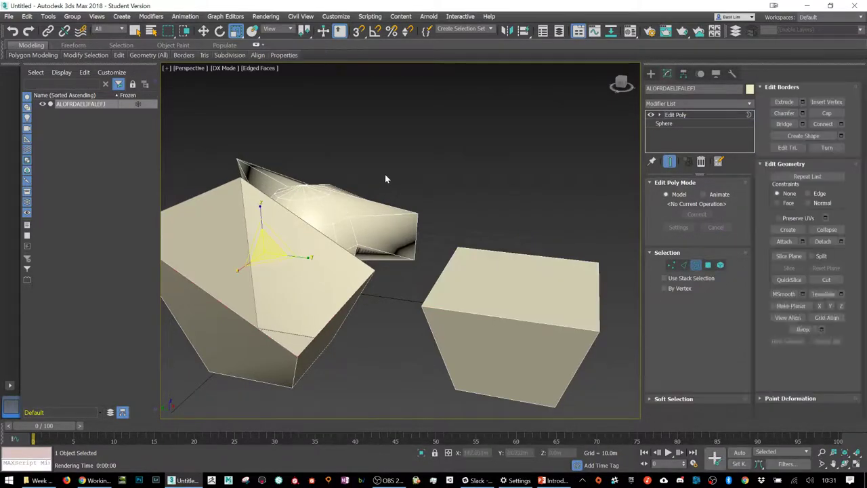
pyautogui.moveTo(245, 378); pyautogui.dragTo(497, 214, button='middle')
pyautogui.press('w')
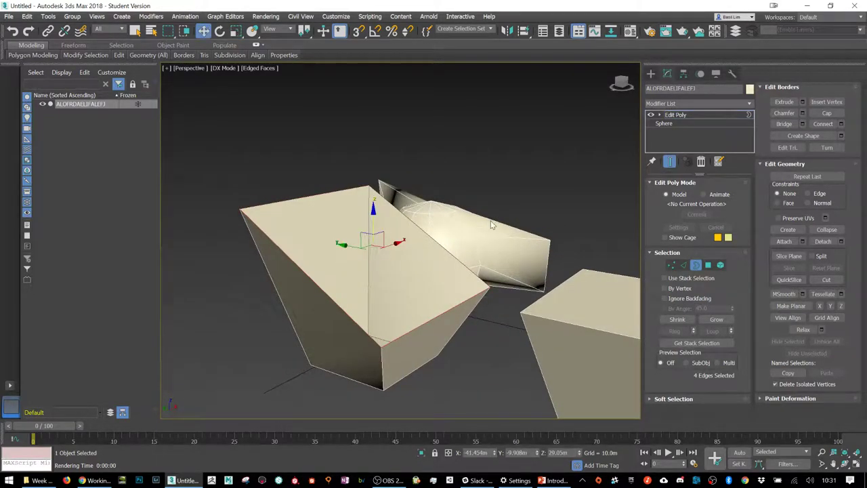
pyautogui.click(684, 265)
pyautogui.click(427, 321)
pyautogui.click(707, 265)
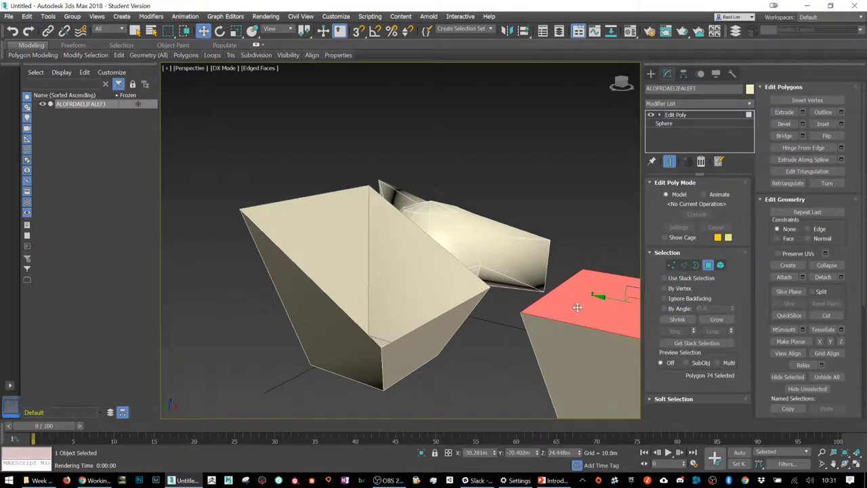
pyautogui.moveTo(578, 284); pyautogui.dragTo(510, 256, button='middle')
pyautogui.keyDown('shift'); pyautogui.moveTo(515, 264); pyautogui.dragTo(528, 189); pyautogui.keyUp('shift')
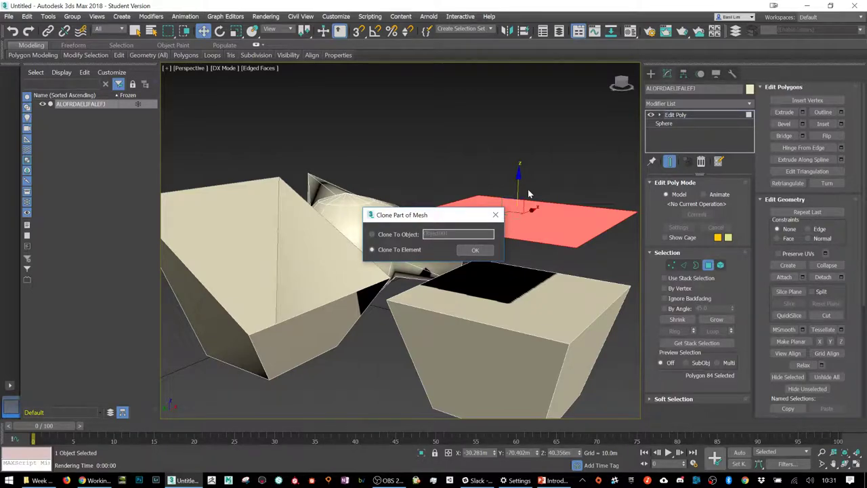
pyautogui.click(475, 250)
pyautogui.hotkey('ctrl', 'z')
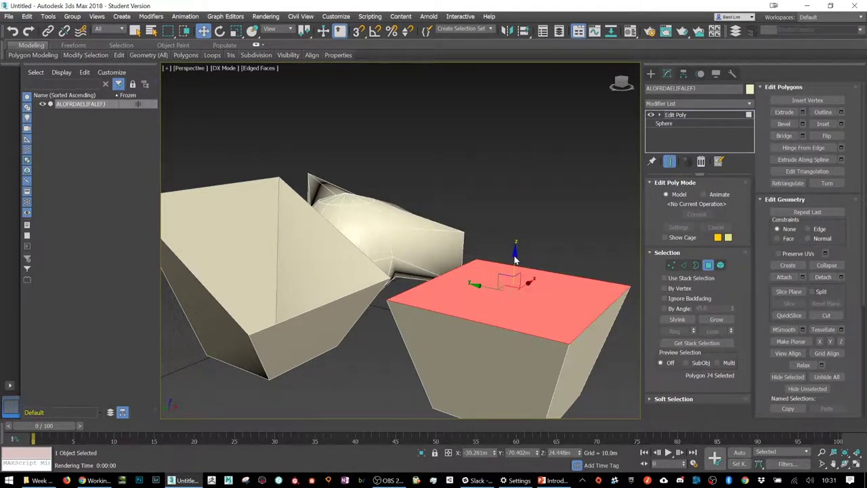
# Step: Extend the hollow element's open border upward with a new section of walls to a Z of about 63 m
pyautogui.click(695, 265)
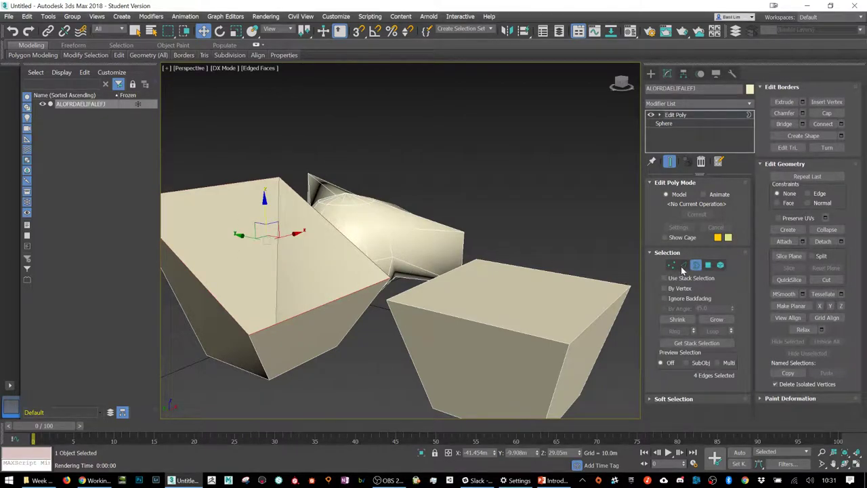
pyautogui.keyDown('alt'); pyautogui.moveTo(286, 253); pyautogui.dragTo(318, 238, button='middle'); pyautogui.keyUp('alt')
pyautogui.moveTo(318, 238); pyautogui.dragTo(317, 139)
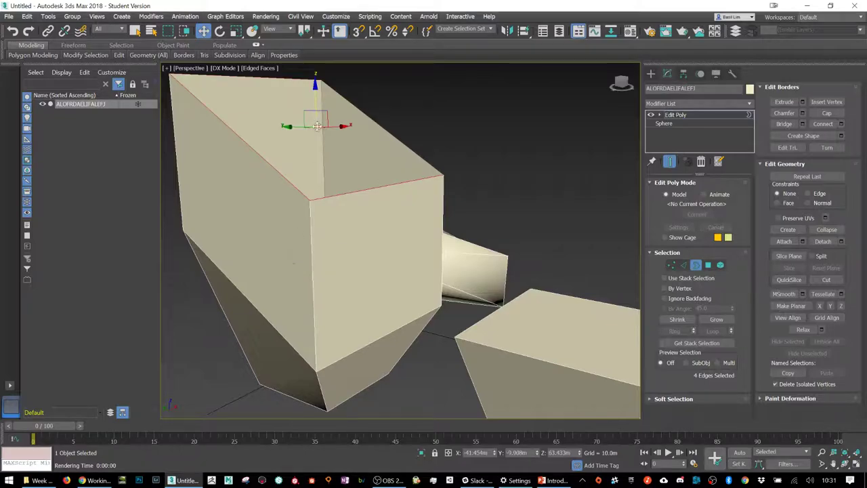
# Step: Extend the open border by two more sections, one slanted sideways with its rim rotated and one straight up to a Z of about 147 m
pyautogui.keyDown('alt'); pyautogui.moveTo(306, 110); pyautogui.dragTo(396, 317, button='middle'); pyautogui.keyUp('alt')
pyautogui.press('e')
pyautogui.moveTo(458, 242); pyautogui.dragTo(447, 220)
pyautogui.press('w')
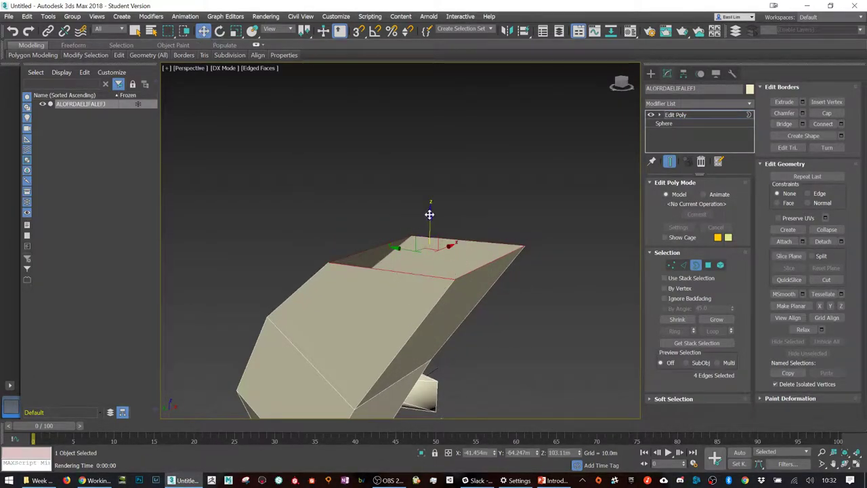
pyautogui.hotkey('ctrl', 'z')
pyautogui.keyDown('alt'); pyautogui.moveTo(436, 132); pyautogui.dragTo(441, 227, button='middle'); pyautogui.keyUp('alt')
pyautogui.scroll(-5, 406, 268)
pyautogui.scroll(5, 441, 227)
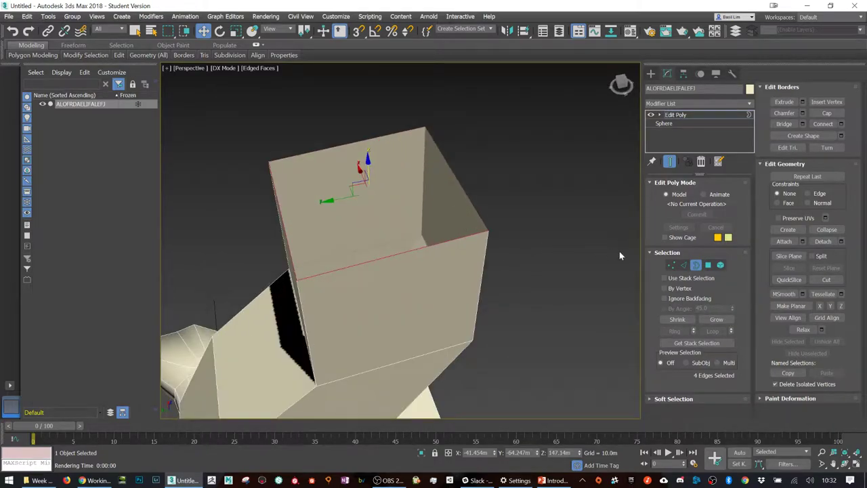
# Step: Pull three of the top opening's edges outward as new polygons to form box flaps
pyautogui.click(684, 265)
pyautogui.click(385, 257)
pyautogui.scroll(-5, 384, 261)
pyautogui.keyDown('alt'); pyautogui.moveTo(381, 265); pyautogui.dragTo(394, 243, button='middle'); pyautogui.keyUp('alt')
pyautogui.keyDown('shift'); pyautogui.moveTo(380, 241); pyautogui.dragTo(441, 224); pyautogui.keyUp('shift')
pyautogui.click(344, 249)
pyautogui.click(344, 250)
pyautogui.keyDown('alt'); pyautogui.moveTo(344, 250); pyautogui.dragTo(386, 277, button='middle'); pyautogui.keyUp('alt')
pyautogui.keyDown('shift'); pyautogui.moveTo(350, 217); pyautogui.dragTo(303, 197); pyautogui.keyUp('shift')
pyautogui.keyDown('alt'); pyautogui.moveTo(389, 254); pyautogui.dragTo(355, 280, button='middle'); pyautogui.keyUp('alt')
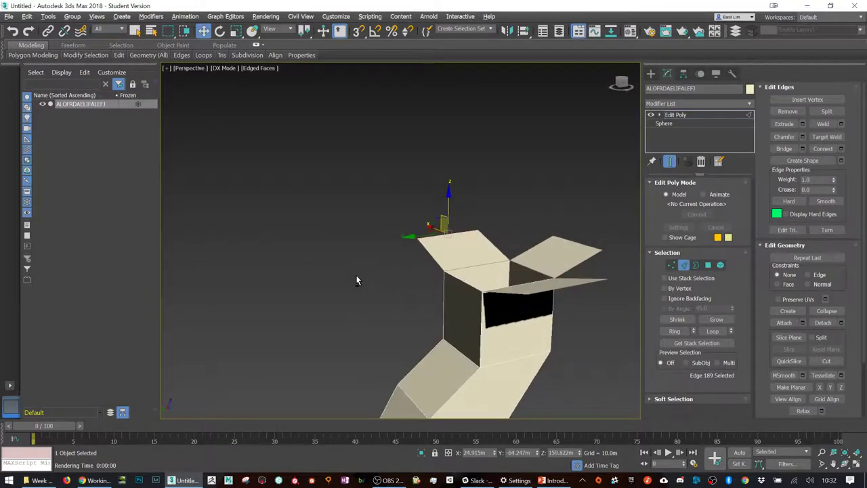
# Step: Pull the remaining edge of the top opening outward as a fourth flap and render the perspective view
pyautogui.keyDown('alt'); pyautogui.moveTo(465, 281); pyautogui.dragTo(448, 272, button='middle'); pyautogui.keyUp('alt')
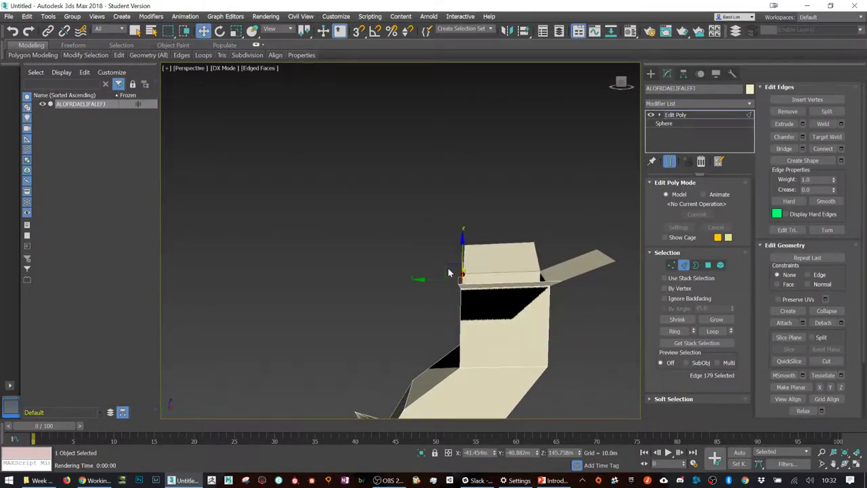
pyautogui.keyDown('shift'); pyautogui.moveTo(446, 265); pyautogui.dragTo(371, 248); pyautogui.keyUp('shift')
pyautogui.keyDown('alt'); pyautogui.moveTo(372, 248); pyautogui.dragTo(381, 268, button='middle'); pyautogui.keyUp('alt')
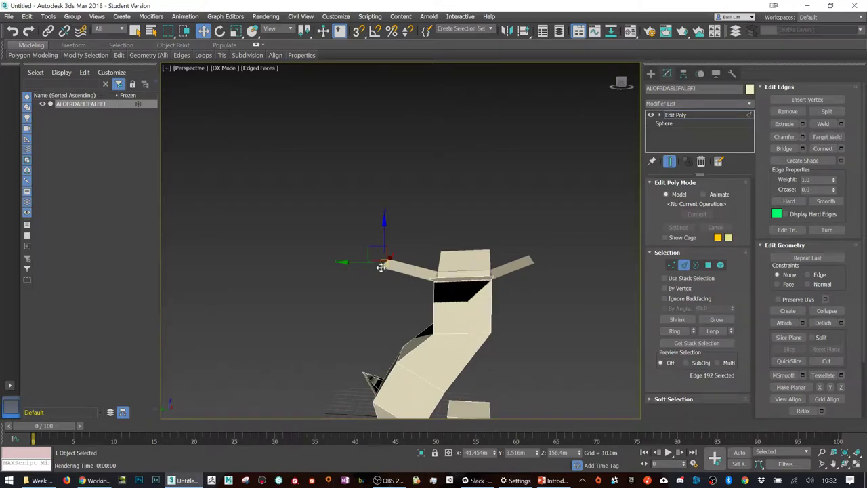
pyautogui.keyDown('alt'); pyautogui.moveTo(437, 275); pyautogui.dragTo(448, 287, button='middle'); pyautogui.keyUp('alt')
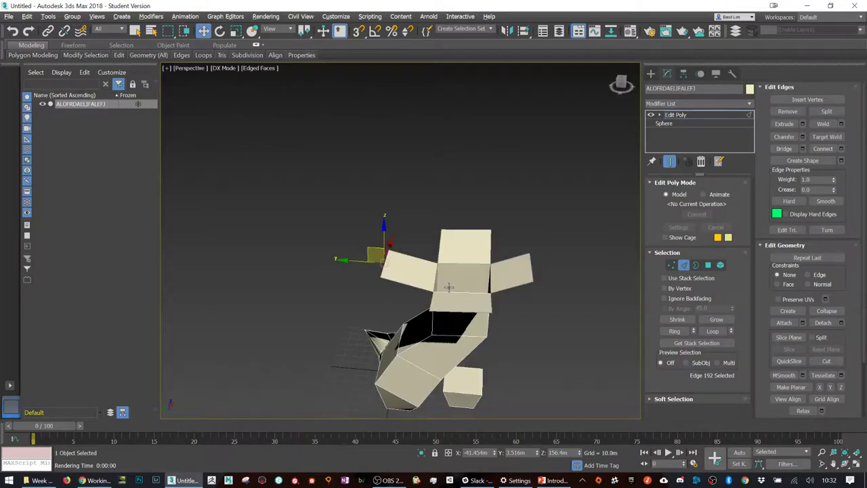
pyautogui.hotkey('shift', 'q')
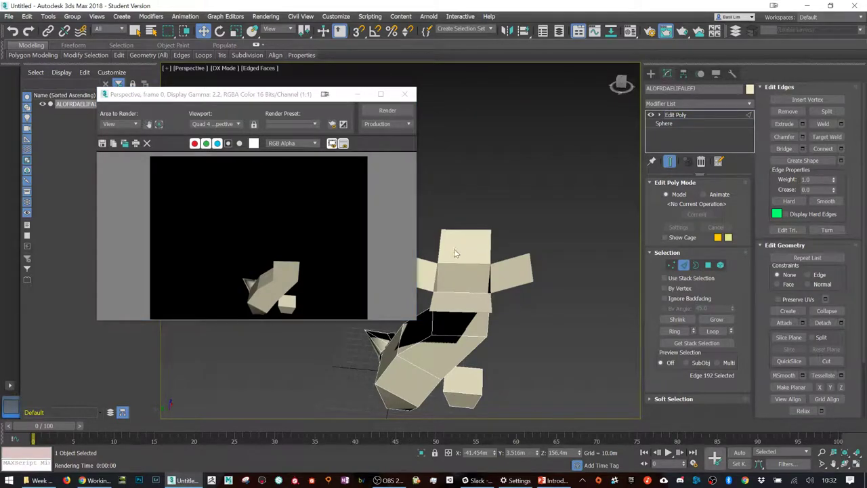
pyautogui.click(405, 94)
# Step: Delete the four flap polygons around the top opening
pyautogui.scroll(5, 471, 216)
pyautogui.keyDown('alt'); pyautogui.moveTo(473, 281); pyautogui.dragTo(499, 248, button='middle'); pyautogui.keyUp('alt')
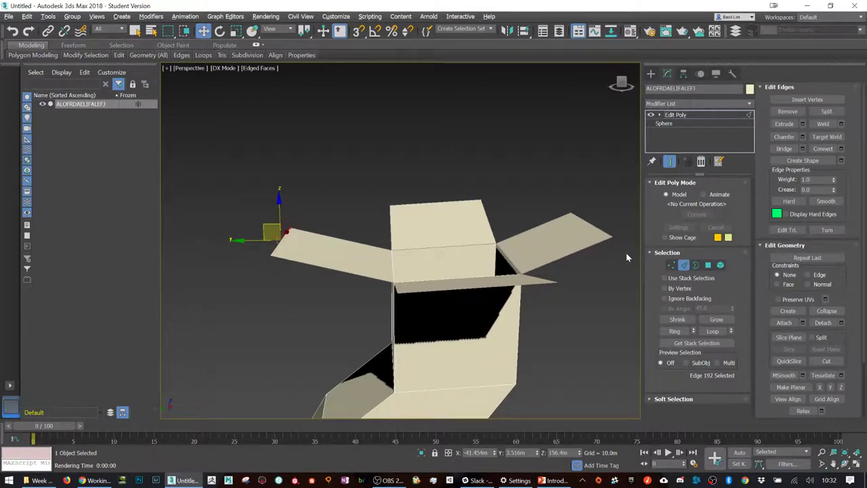
pyautogui.click(708, 264)
pyautogui.click(413, 224)
pyautogui.keyDown('ctrl'); pyautogui.click(342, 249); pyautogui.keyUp('ctrl')
pyautogui.keyDown('ctrl'); pyautogui.click(549, 256); pyautogui.keyUp('ctrl')
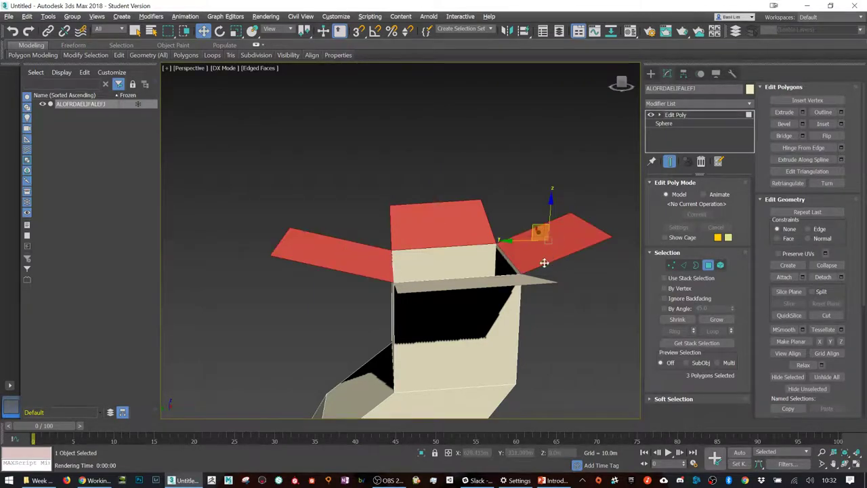
pyautogui.keyDown('ctrl'); pyautogui.click(518, 283); pyautogui.keyUp('ctrl')
pyautogui.press('Delete')
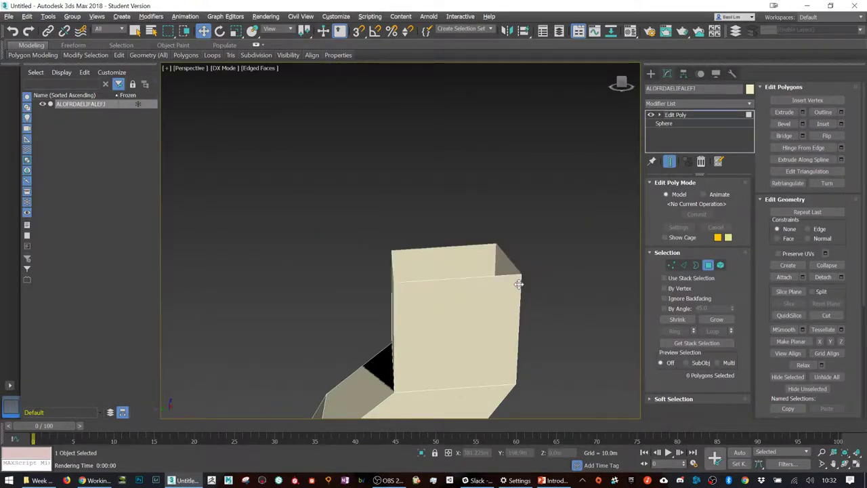
# Step: Render the perspective view of the open-topped box
pyautogui.scroll(1, 519, 284)
pyautogui.hotkey('shift', 'q')
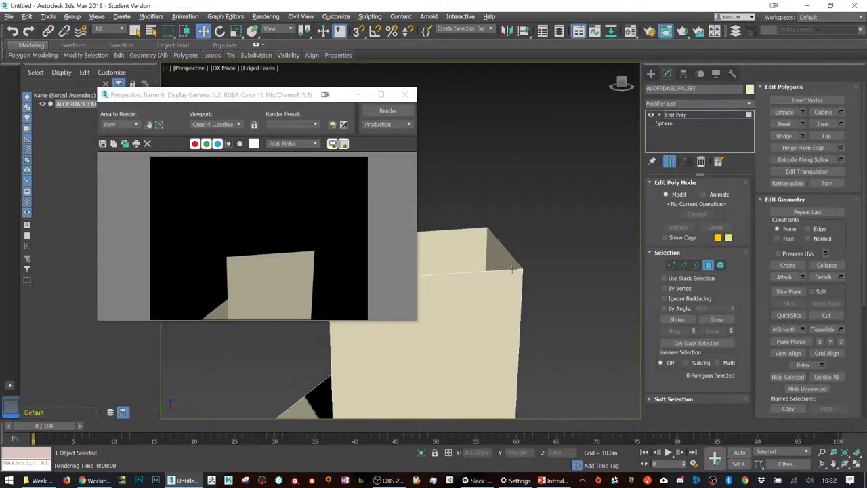
pyautogui.click(405, 99)
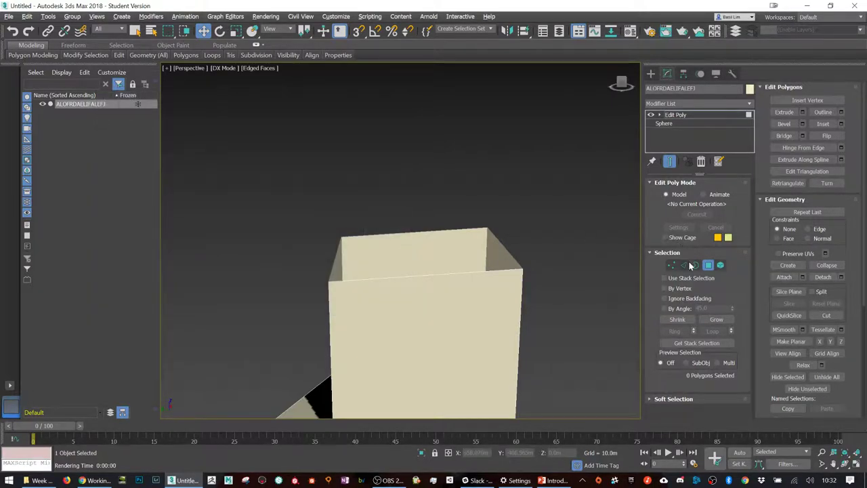
# Step: Cap the open border at the top of the box
pyautogui.click(696, 264)
pyautogui.click(402, 329)
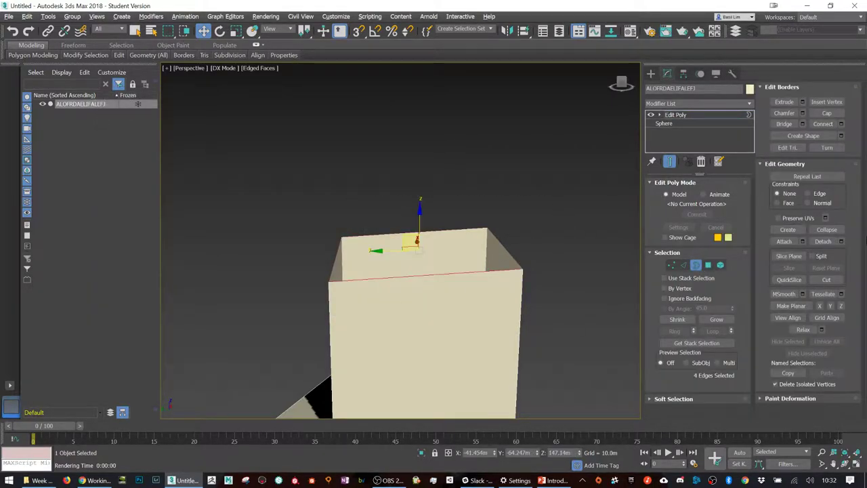
pyautogui.click(826, 113)
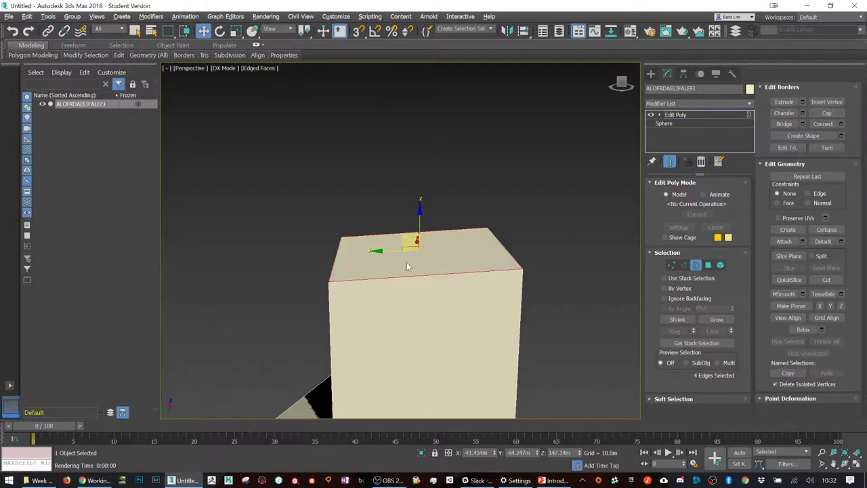
pyautogui.keyDown('alt'); pyautogui.moveTo(406, 266); pyautogui.dragTo(422, 274, button='middle'); pyautogui.keyUp('alt')
# Step: Select the new cap polygon and render the perspective view to check the closed top
pyautogui.click(708, 265)
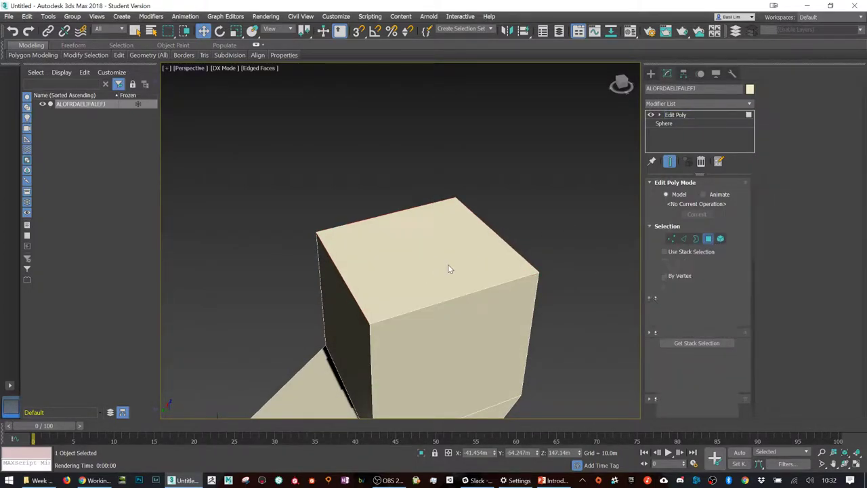
pyautogui.click(448, 264)
pyautogui.hotkey('shift', 'q')
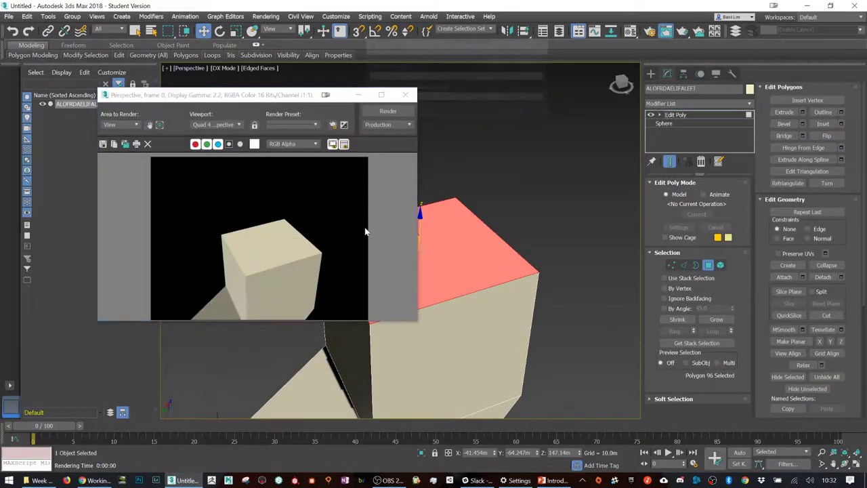
pyautogui.click(406, 95)
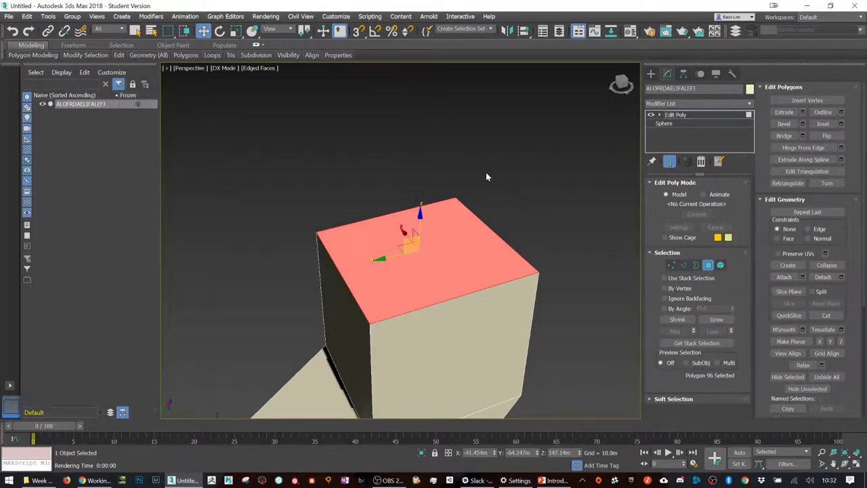
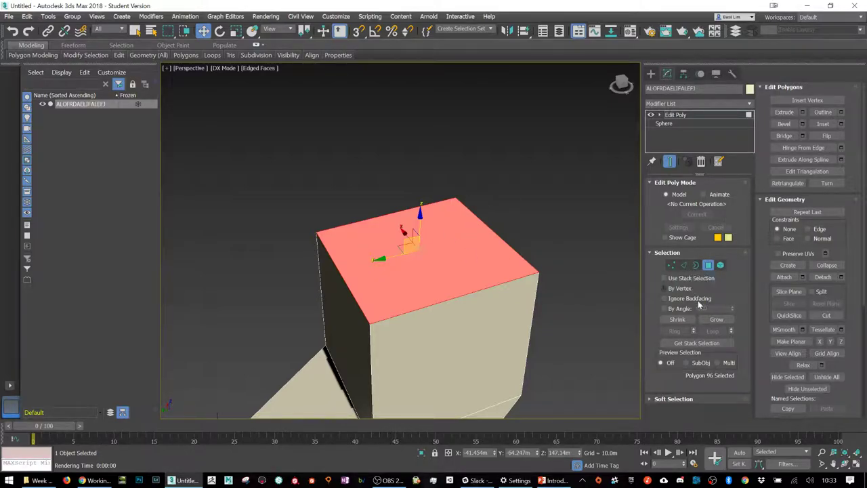
# Step: Inset the cap polygon and extrude it inward to form a recess in the top of the box
pyautogui.click(823, 123)
pyautogui.moveTo(443, 229); pyautogui.dragTo(466, 274)
pyautogui.click(783, 112)
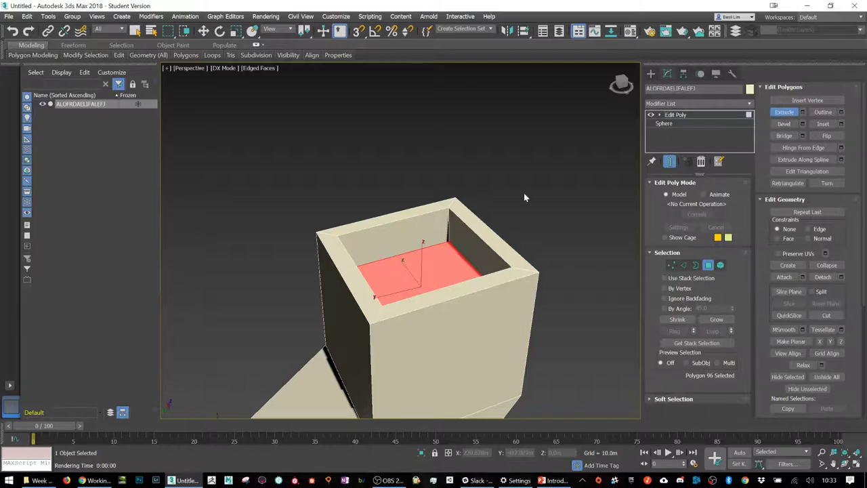
# Step: Bevel the box's front side polygon outward with a tapered outline and clear the selection
pyautogui.click(518, 293)
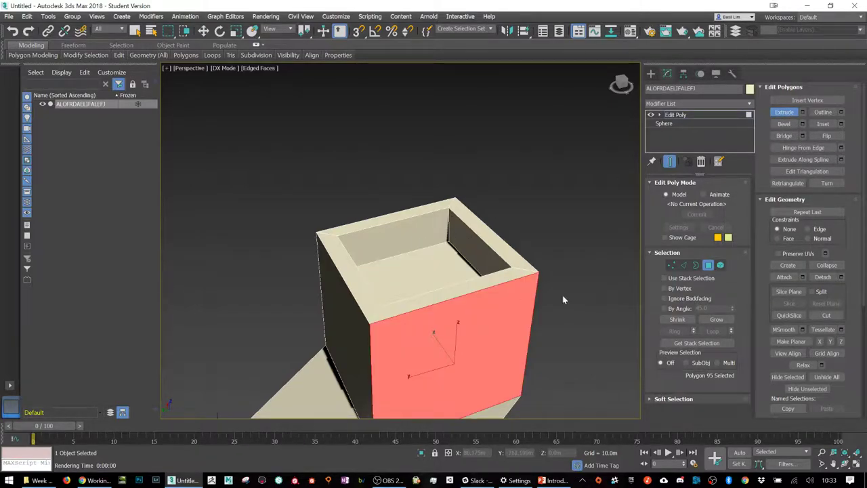
pyautogui.click(784, 123)
pyautogui.keyDown('alt'); pyautogui.moveTo(460, 309); pyautogui.dragTo(469, 281, button='middle'); pyautogui.keyUp('alt')
pyautogui.moveTo(468, 281); pyautogui.dragTo(468, 244)
pyautogui.click(500, 199)
pyautogui.click(594, 266)
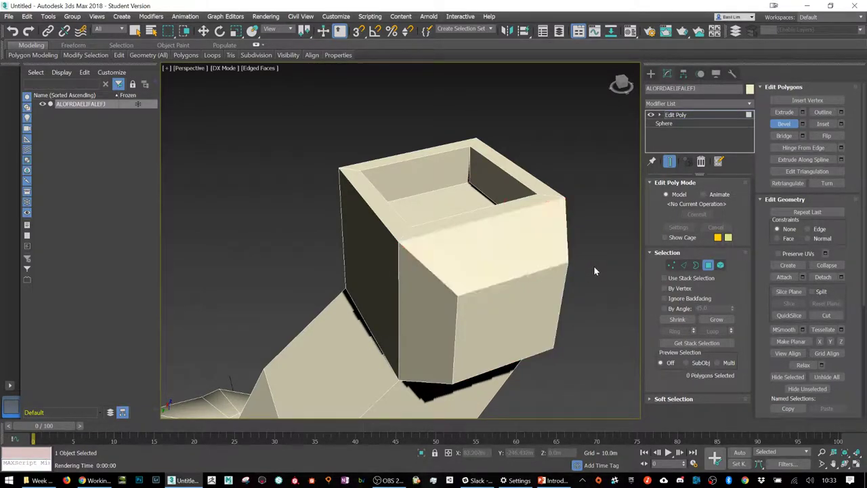
# Step: Leave Bevel for the Move tool and switch to vertex-level editing
pyautogui.moveTo(594, 266); pyautogui.dragTo(579, 246, button='middle')
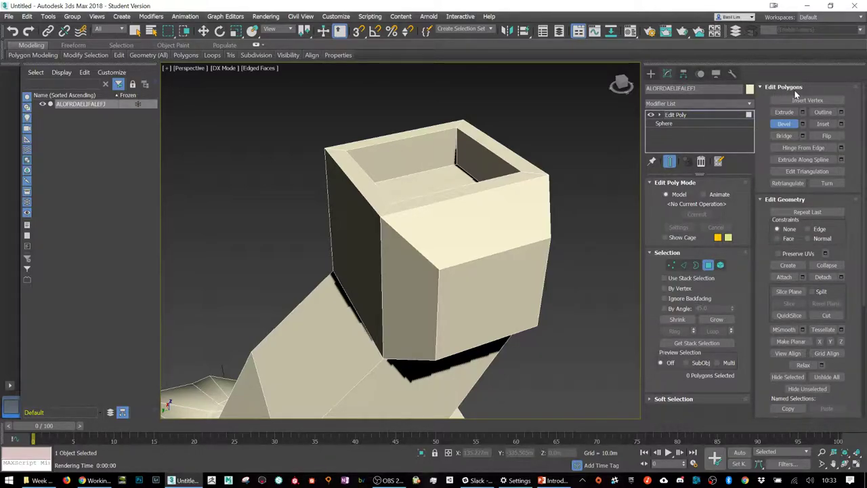
pyautogui.press('w')
pyautogui.click(671, 266)
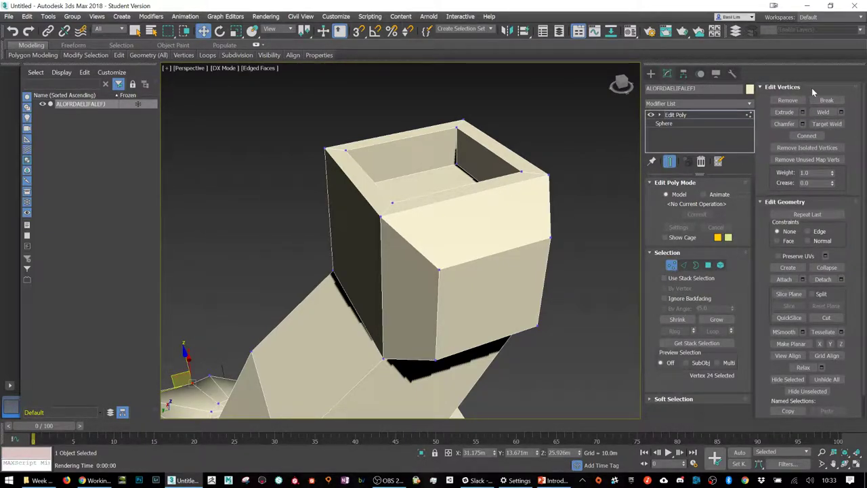
# Step: Select the polygon at the front of the beveled side and extrude it outward into a snout-like box
pyautogui.click(711, 266)
pyautogui.click(531, 289)
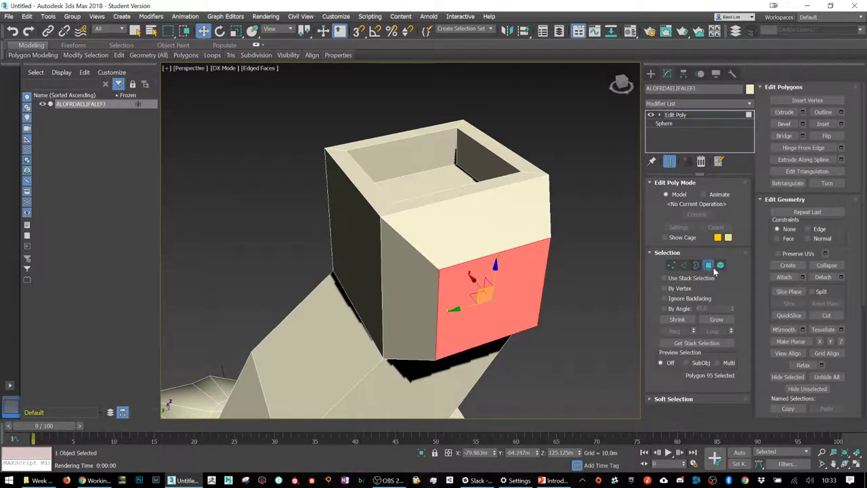
pyautogui.keyDown('alt'); pyautogui.moveTo(481, 288); pyautogui.dragTo(655, 195, button='middle'); pyautogui.keyUp('alt')
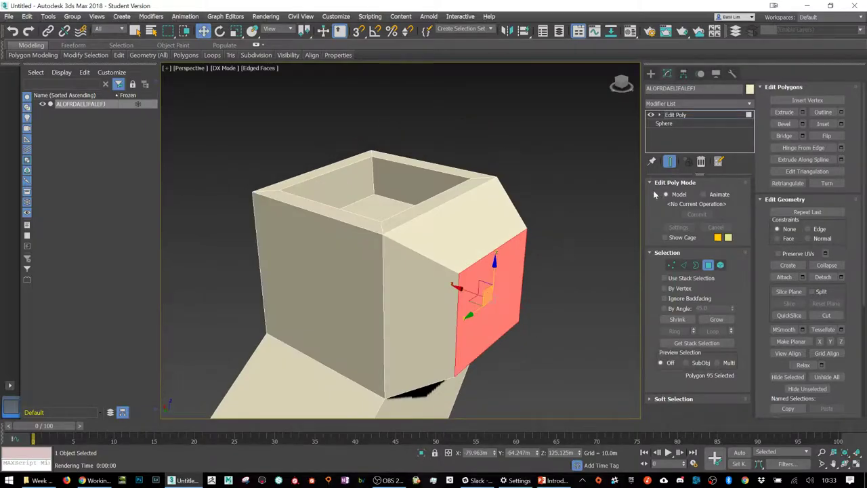
pyautogui.click(784, 111)
pyautogui.moveTo(491, 312); pyautogui.dragTo(426, 192)
pyautogui.moveTo(528, 341); pyautogui.dragTo(516, 244, button='middle')
pyautogui.scroll(-5, 444, 232)
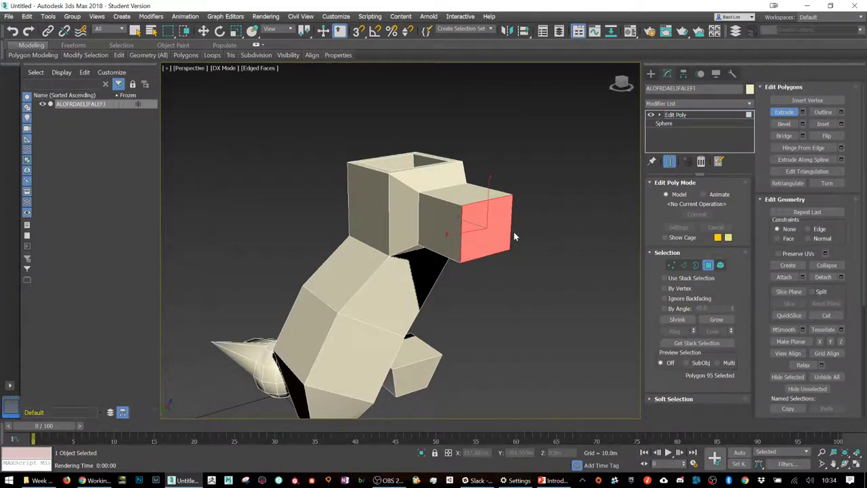
# Step: Flip the snout's end polygon and flip it back, rendering the perspective view each time to compare the results
pyautogui.click(837, 137)
pyautogui.hotkey('shift', 'q')
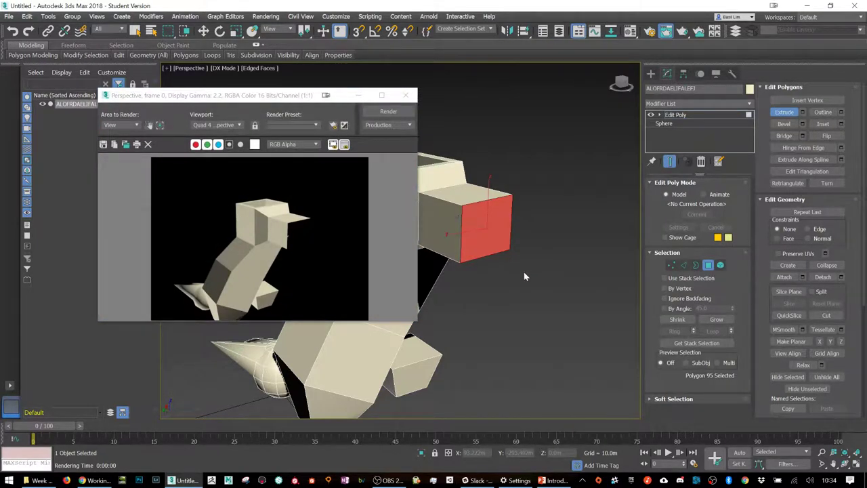
pyautogui.click(827, 137)
pyautogui.hotkey('shift', 'q')
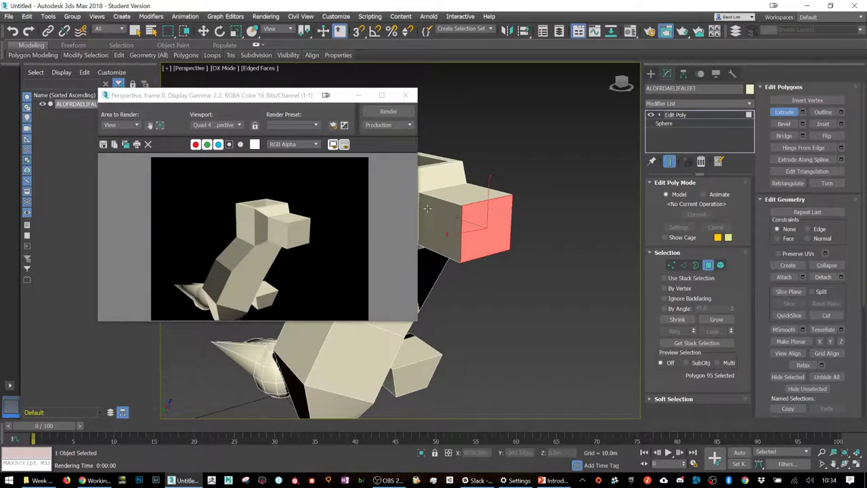
pyautogui.click(405, 95)
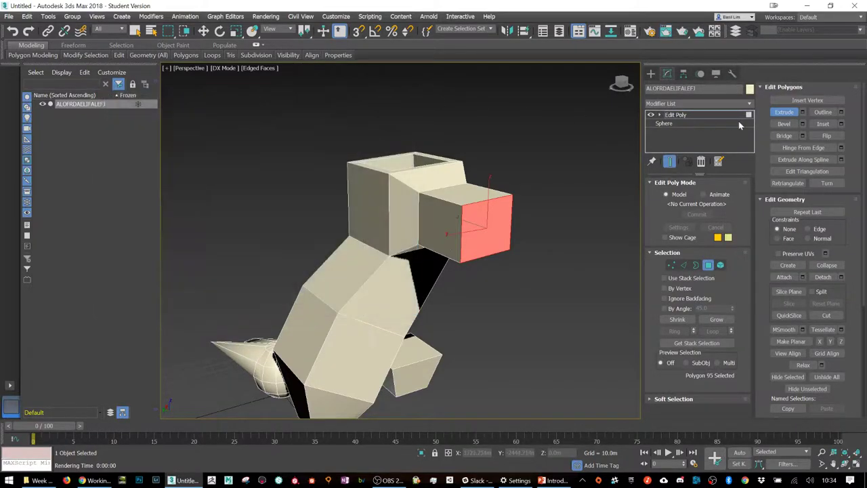
# Step: Delete the end polygon of the extruded snout to open up its front
pyautogui.click(785, 113)
pyautogui.scroll(4, 451, 193)
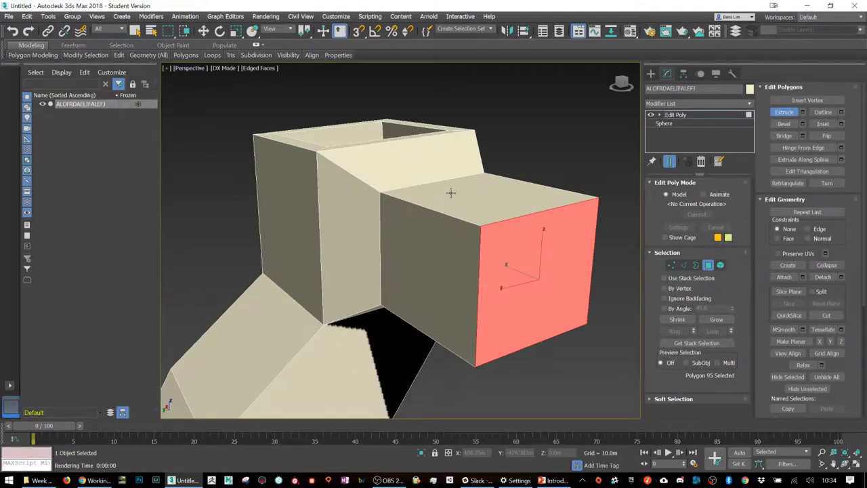
pyautogui.click(683, 265)
pyautogui.click(550, 206)
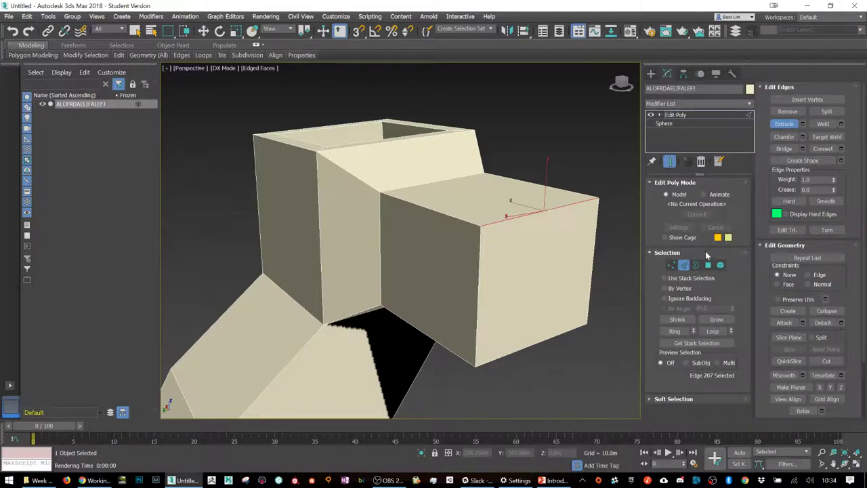
pyautogui.press('w')
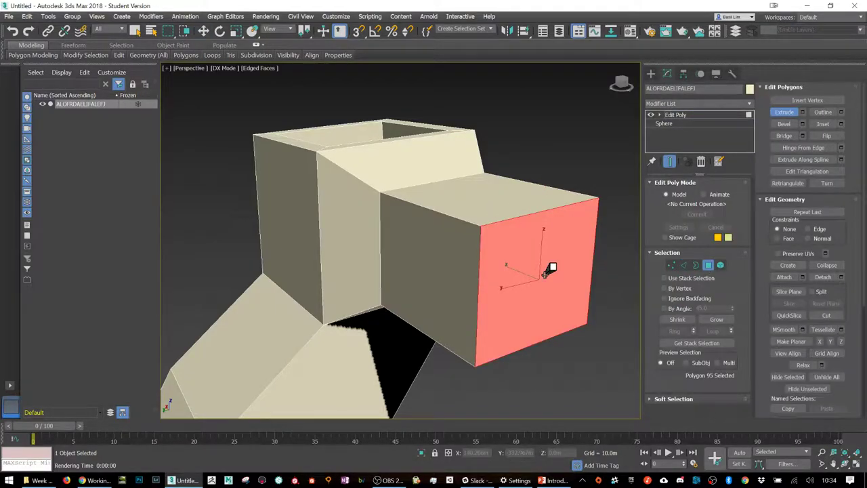
pyautogui.hotkey('ctrl', 'd')
pyautogui.click(823, 149)
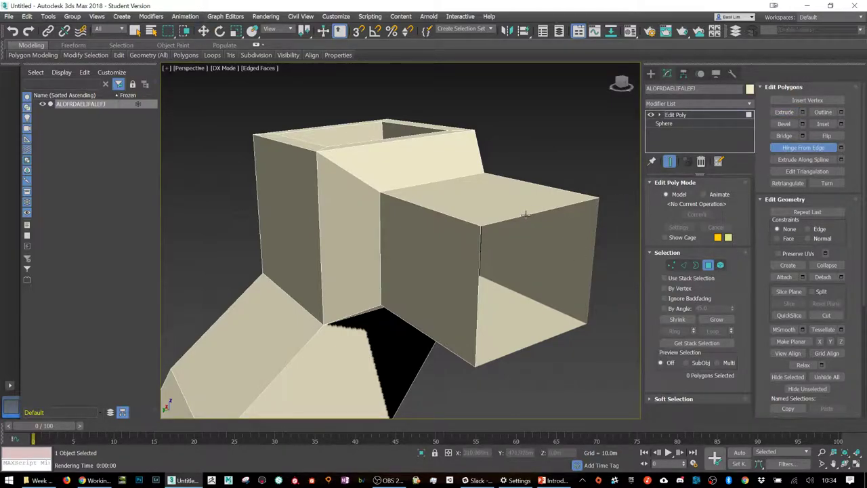
# Step: Select the open border at the front of the snout and cap it
pyautogui.scroll(-3, 525, 227)
pyautogui.scroll(4, 552, 230)
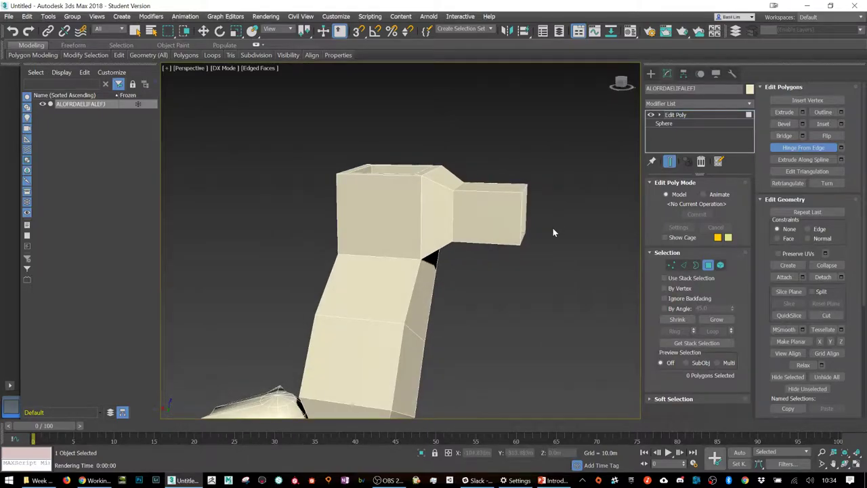
pyautogui.click(789, 112)
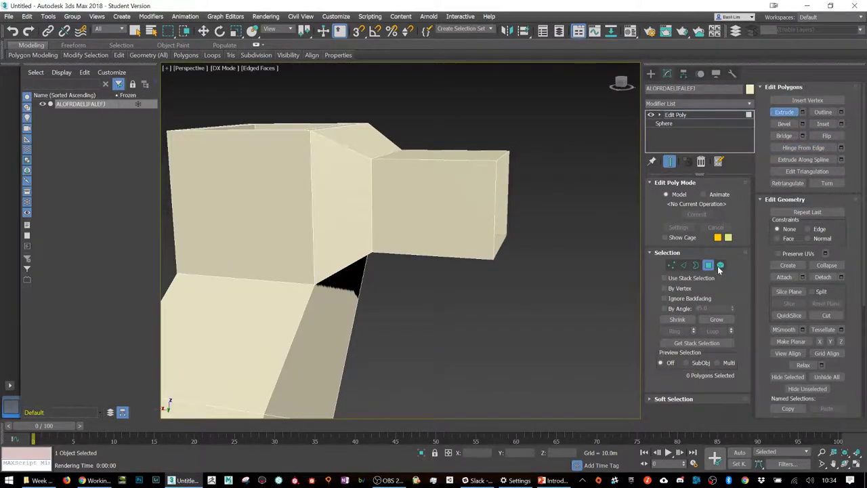
pyautogui.click(695, 265)
pyautogui.press('w')
pyautogui.moveTo(478, 105); pyautogui.dragTo(478, 105)
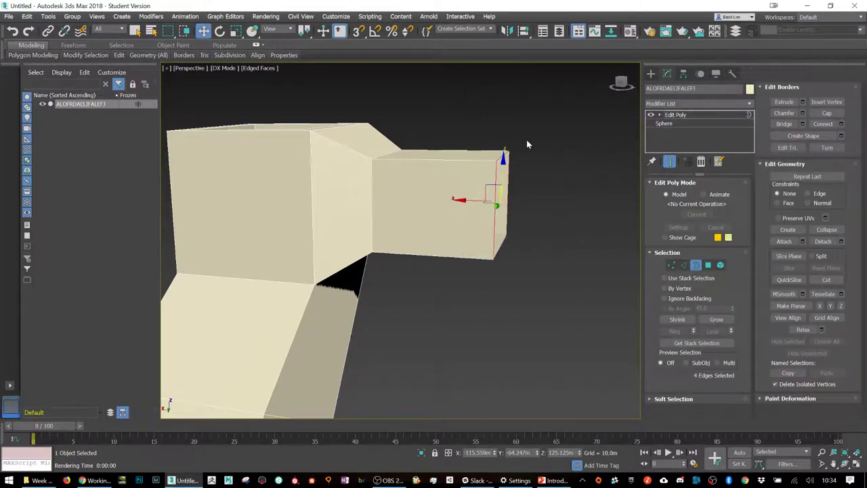
pyautogui.scroll(-3, 521, 201)
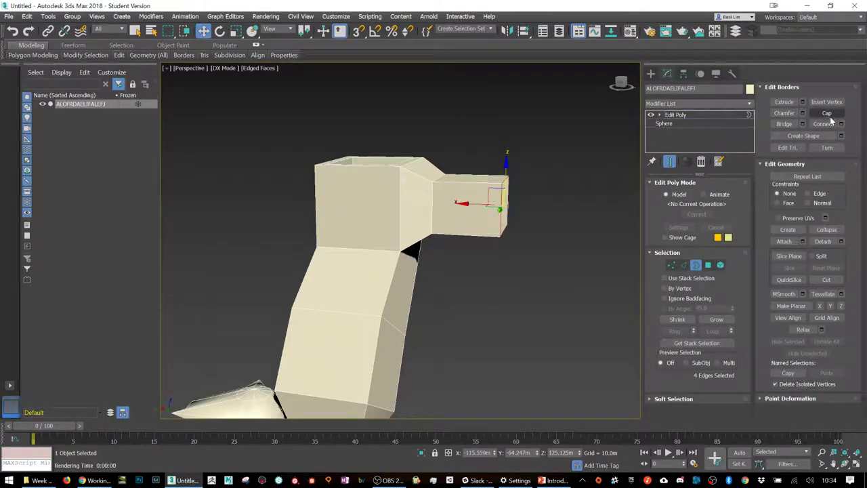
pyautogui.keyDown('alt'); pyautogui.moveTo(563, 213); pyautogui.dragTo(554, 193, button='middle'); pyautogui.keyUp('alt')
pyautogui.scroll(-2, 555, 192)
pyautogui.keyDown('alt'); pyautogui.moveTo(502, 217); pyautogui.dragTo(477, 248, button='middle'); pyautogui.keyUp('alt')
# Step: Save the scene on the Desktop as Box.max
pyautogui.hotkey('ctrl', 's')
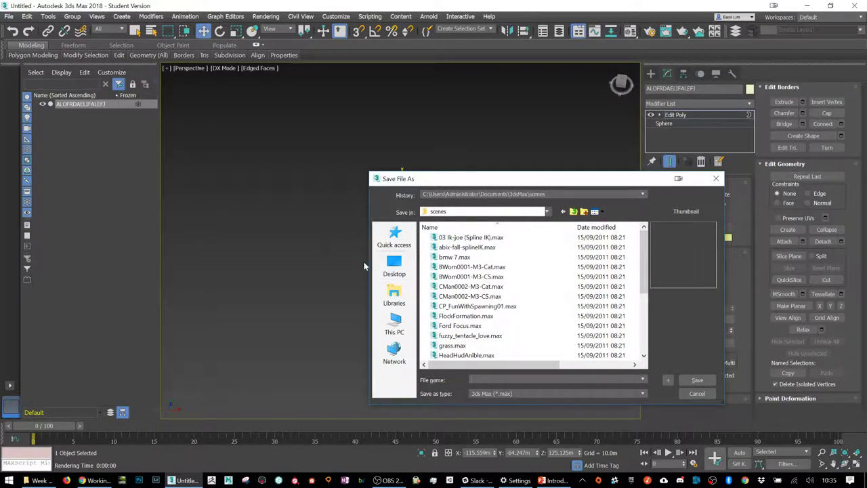
pyautogui.click(395, 267)
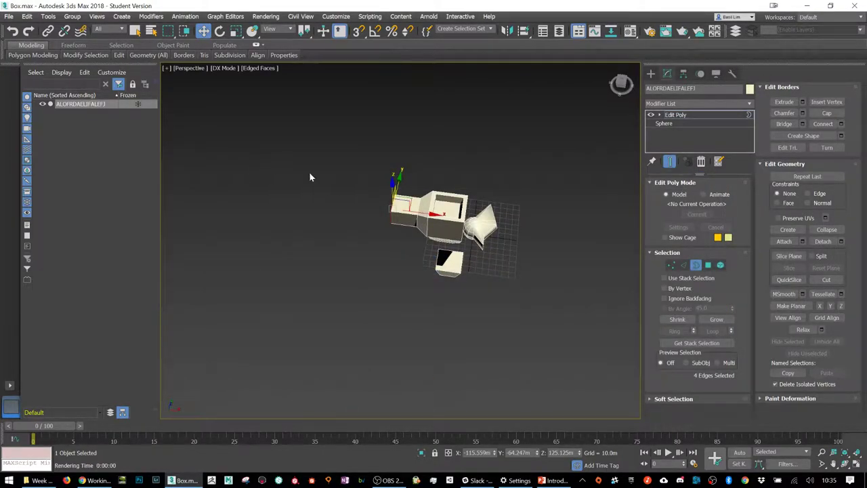
# Step: Exit border-level editing to return to the whole object and examine the capped snout up close
pyautogui.click(695, 265)
pyautogui.keyDown('alt'); pyautogui.moveTo(497, 273); pyautogui.dragTo(508, 244, button='middle'); pyautogui.keyUp('alt')
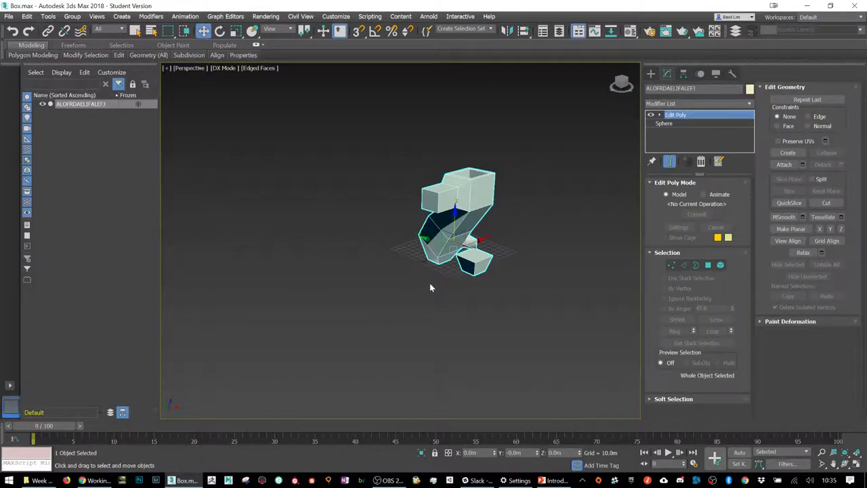
pyautogui.scroll(5, 428, 282)
pyautogui.moveTo(409, 137); pyautogui.dragTo(354, 273, button='middle')
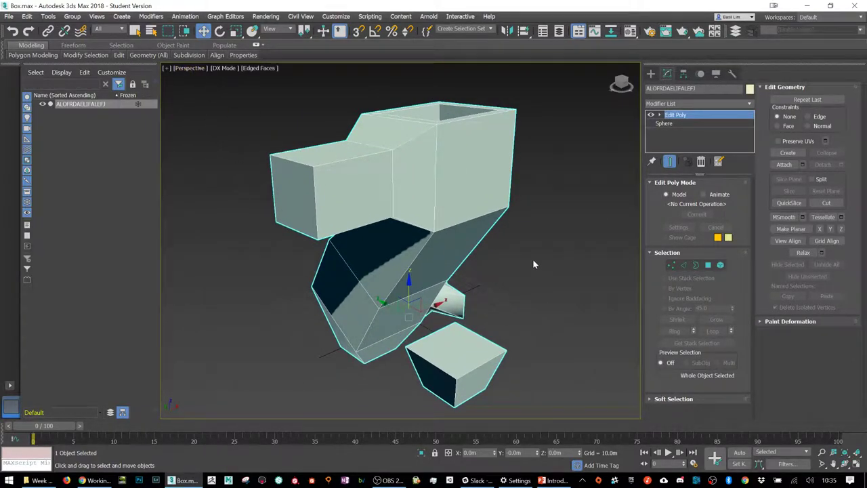
pyautogui.click(476, 256)
pyautogui.click(433, 247)
# Step: Switch the viewport to orthographic projection and examine the model from several angles
pyautogui.press('u')
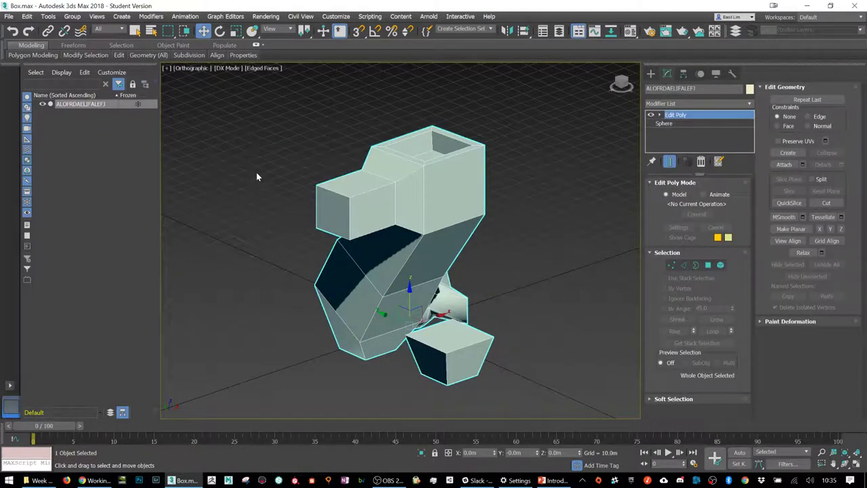
pyautogui.keyDown('alt'); pyautogui.moveTo(434, 244); pyautogui.dragTo(459, 272, button='middle'); pyautogui.keyUp('alt')
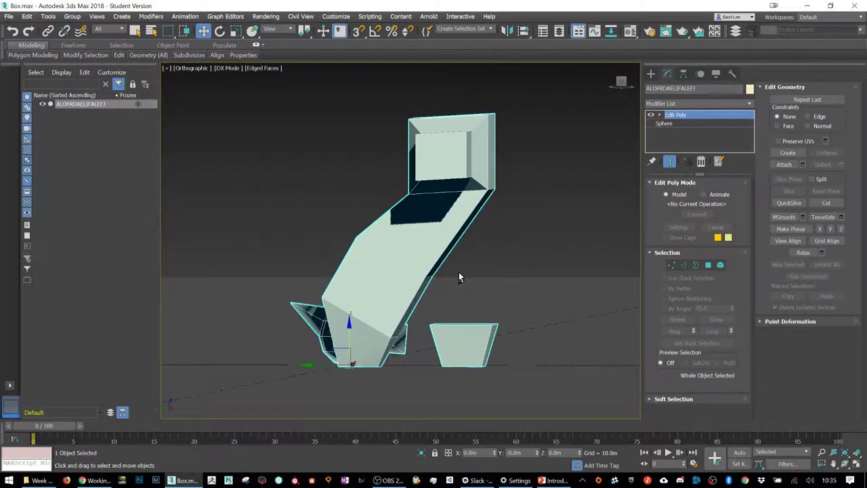
pyautogui.keyDown('alt'); pyautogui.moveTo(567, 180); pyautogui.dragTo(594, 131, button='middle'); pyautogui.keyUp('alt')
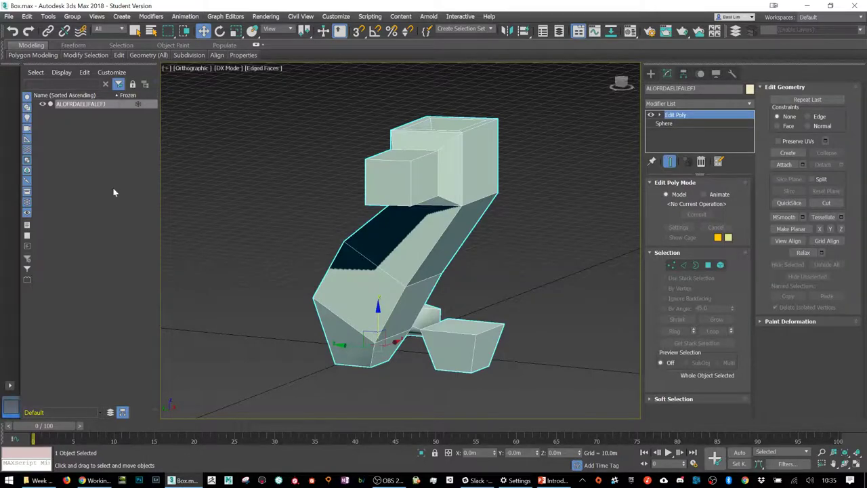
pyautogui.keyDown('alt'); pyautogui.moveTo(567, 139); pyautogui.dragTo(603, 102, button='middle'); pyautogui.keyUp('alt')
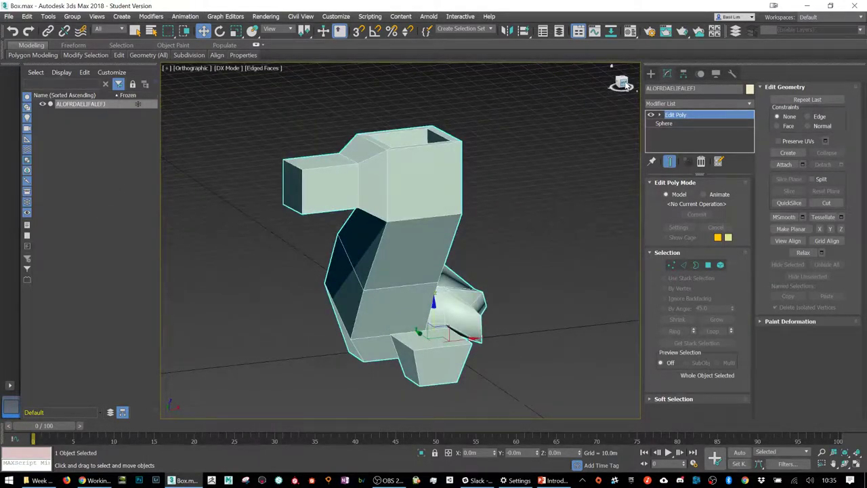
# Step: Inspect the model in a flat Right view and return the viewport to orthographic projection
pyautogui.click(622, 83)
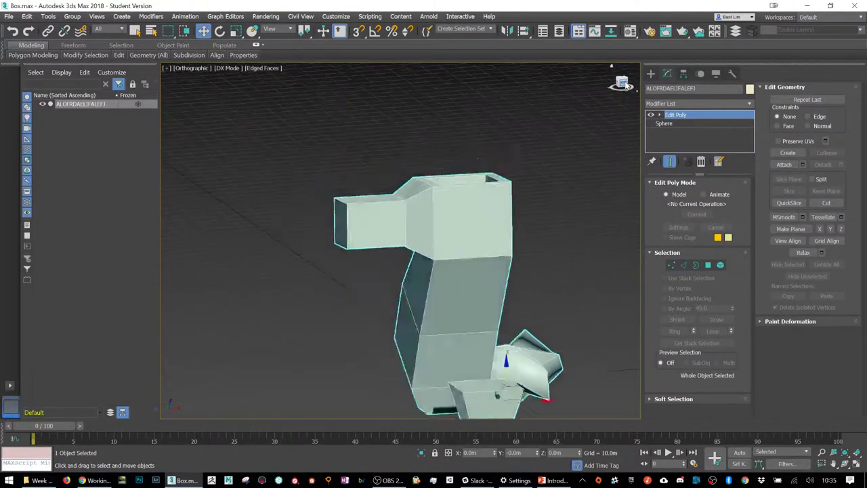
pyautogui.moveTo(569, 210); pyautogui.dragTo(596, 135, button='middle')
pyautogui.click(623, 84)
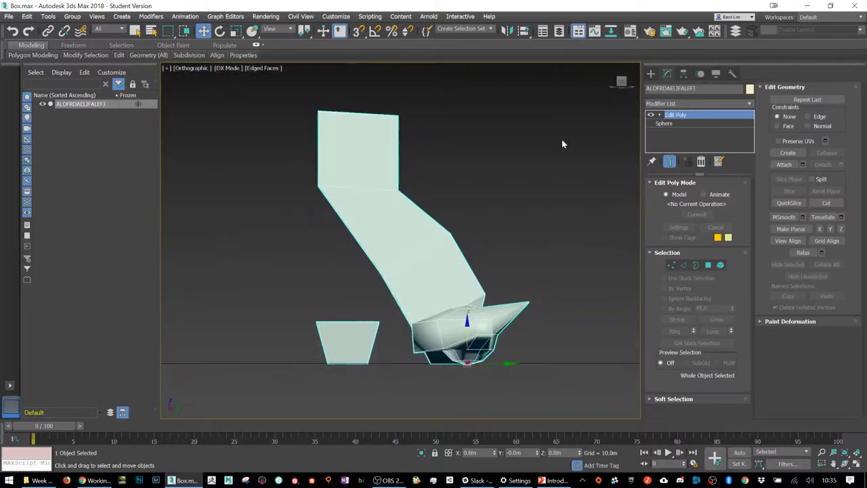
pyautogui.moveTo(451, 189); pyautogui.dragTo(494, 207, button='middle')
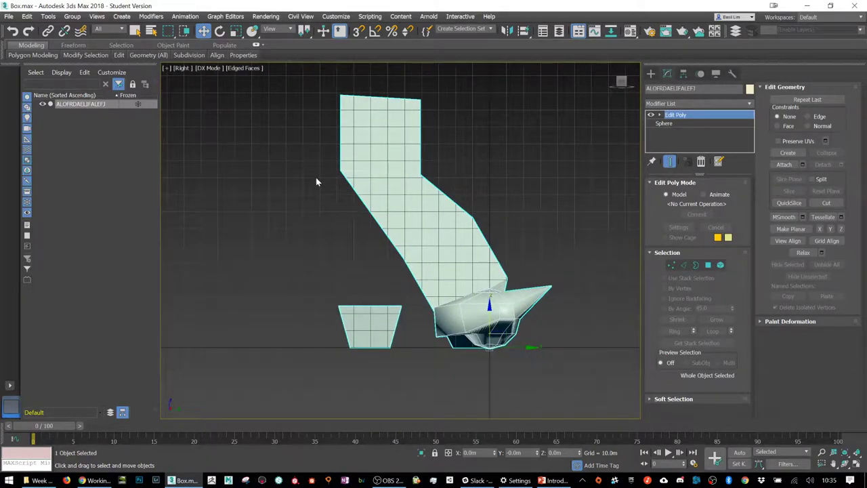
pyautogui.press('u')
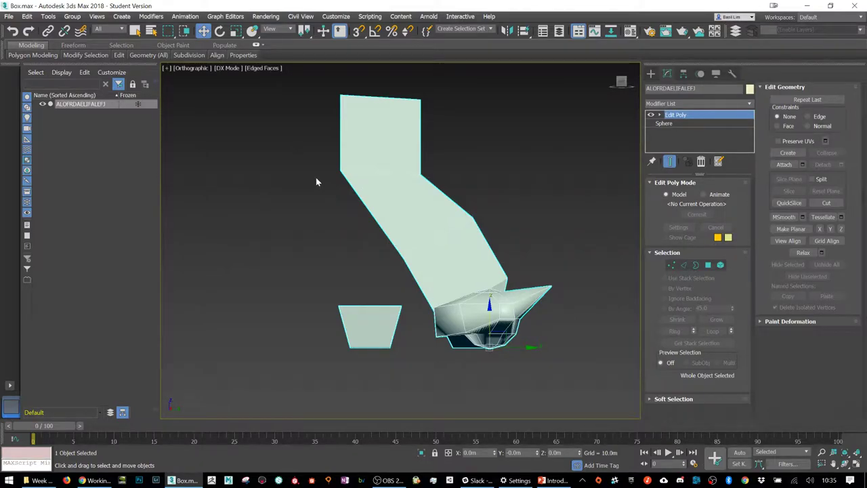
pyautogui.scroll(5, 315, 180)
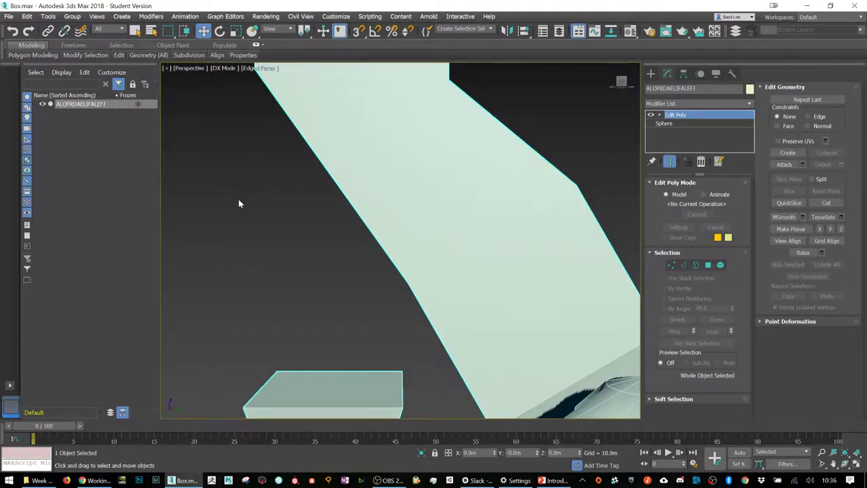
# Step: Switch the viewport to perspective, review the available view types, and deselect the object
pyautogui.press('p')
pyautogui.scroll(6, 300, 208)
pyautogui.keyDown('alt'); pyautogui.moveTo(291, 210); pyautogui.dragTo(341, 240, button='middle'); pyautogui.keyUp('alt')
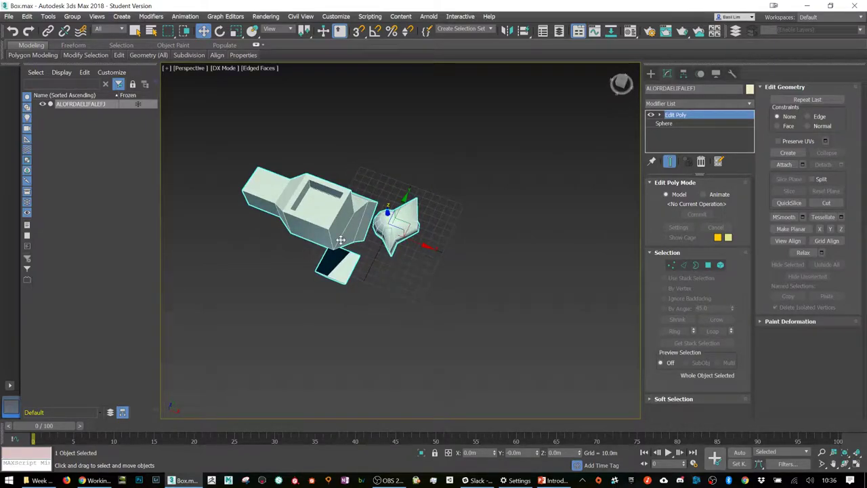
pyautogui.click(189, 69)
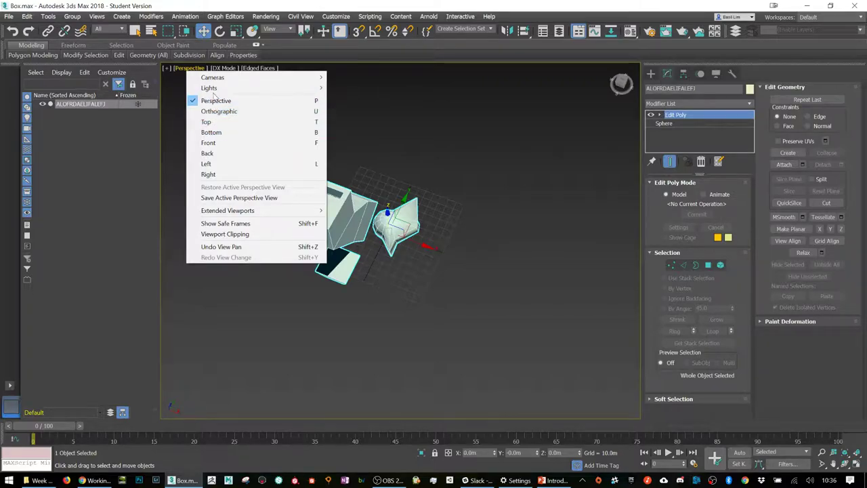
pyautogui.click(453, 165)
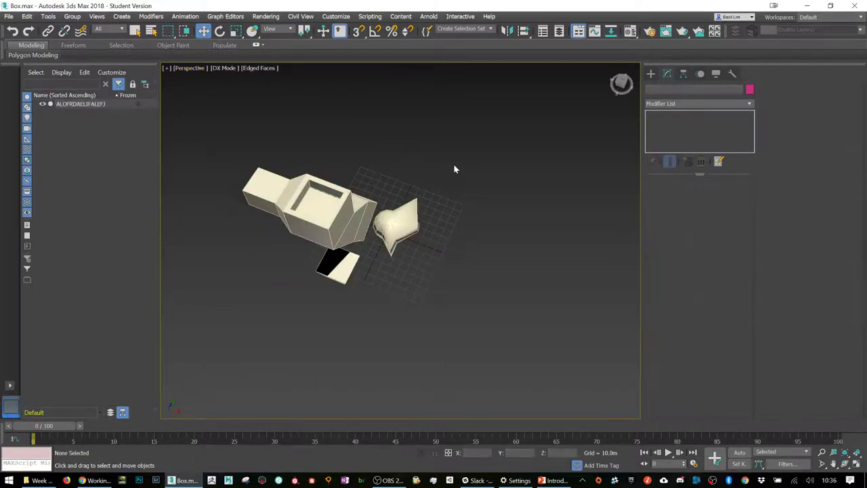
# Step: Select the out-of-view mesh by its name in the scene list and frame it in the perspective viewport
pyautogui.scroll(5, 535, 271)
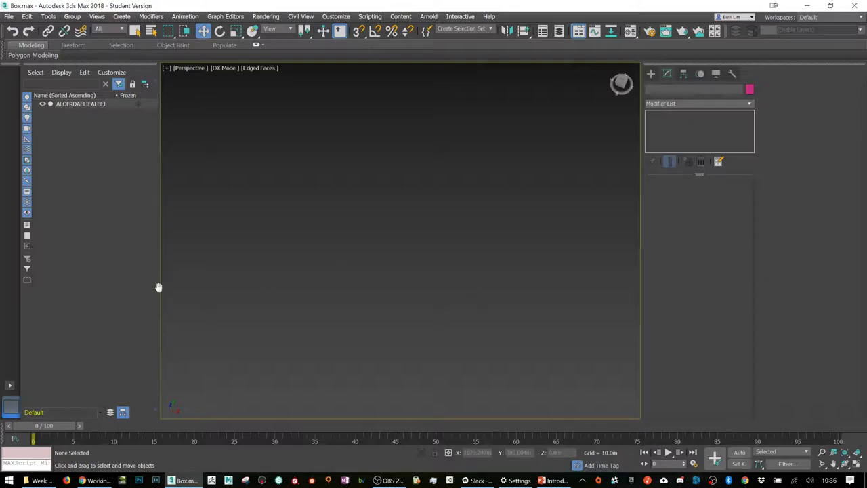
pyautogui.keyDown('alt'); pyautogui.moveTo(528, 332); pyautogui.dragTo(615, 274, button='middle'); pyautogui.keyUp('alt')
pyautogui.scroll(-10, 519, 282)
pyautogui.scroll(-4, 520, 288)
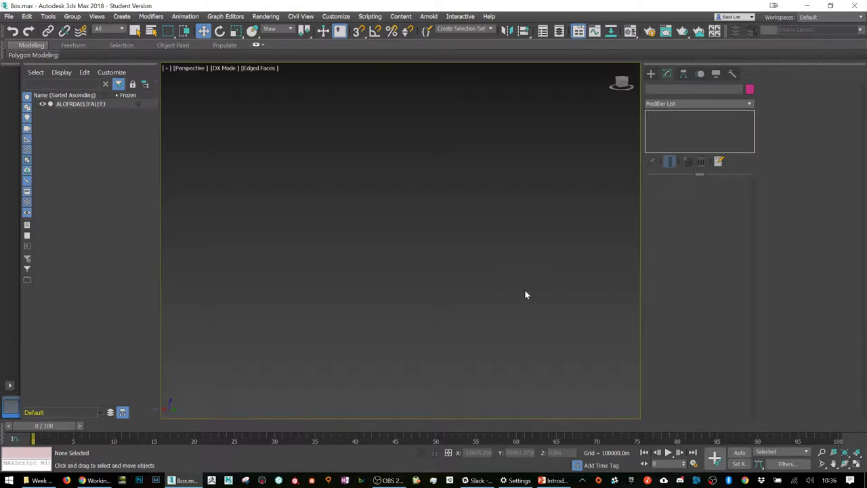
pyautogui.keyDown('alt'); pyautogui.moveTo(467, 282); pyautogui.dragTo(555, 226, button='middle'); pyautogui.keyUp('alt')
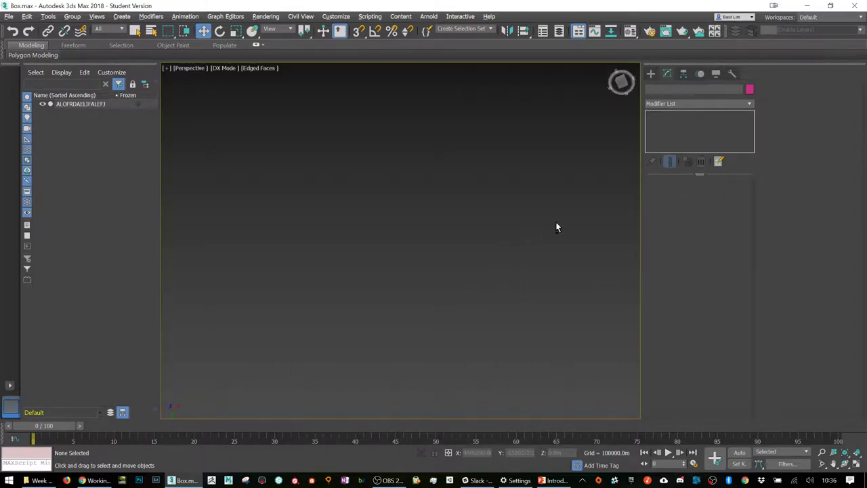
pyautogui.click(71, 105)
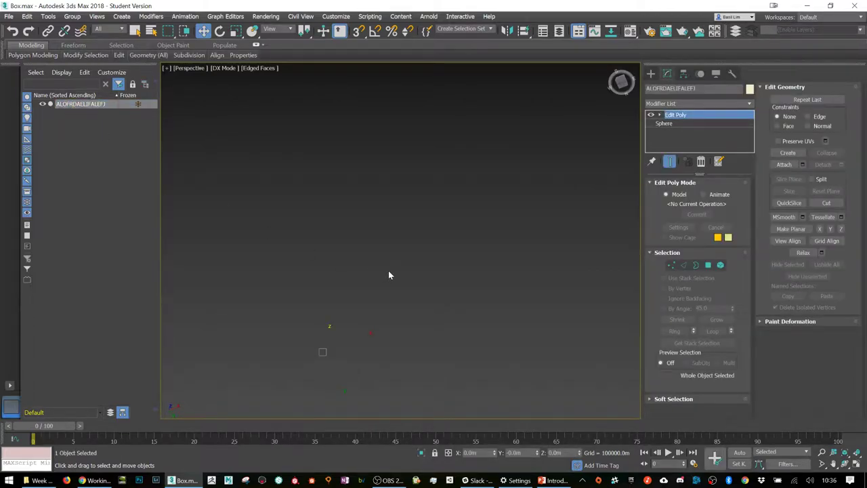
pyautogui.press('z')
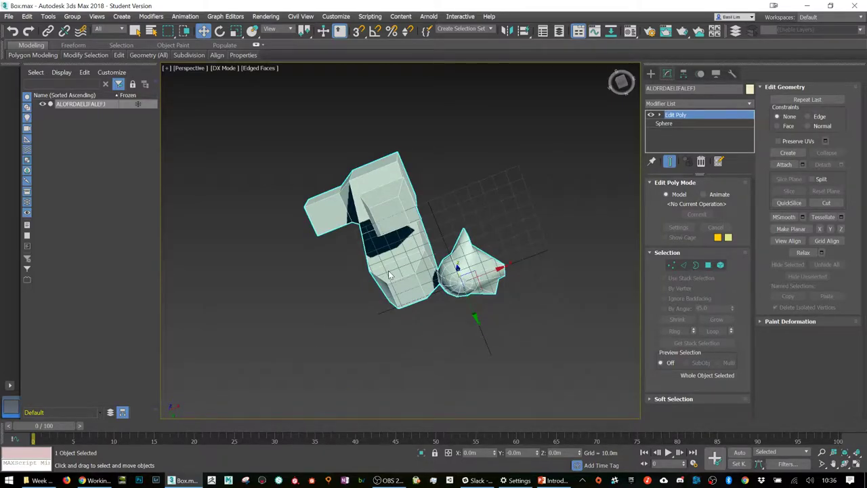
# Step: Deselect the mesh, reselect it by name in the scene list, and frame it again after zooming far out
pyautogui.keyDown('alt'); pyautogui.moveTo(421, 247); pyautogui.dragTo(473, 223, button='middle'); pyautogui.keyUp('alt')
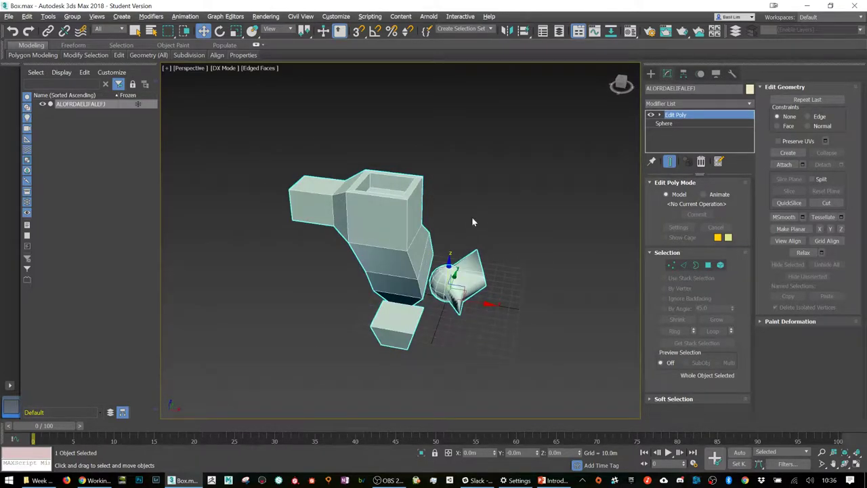
pyautogui.click(484, 199)
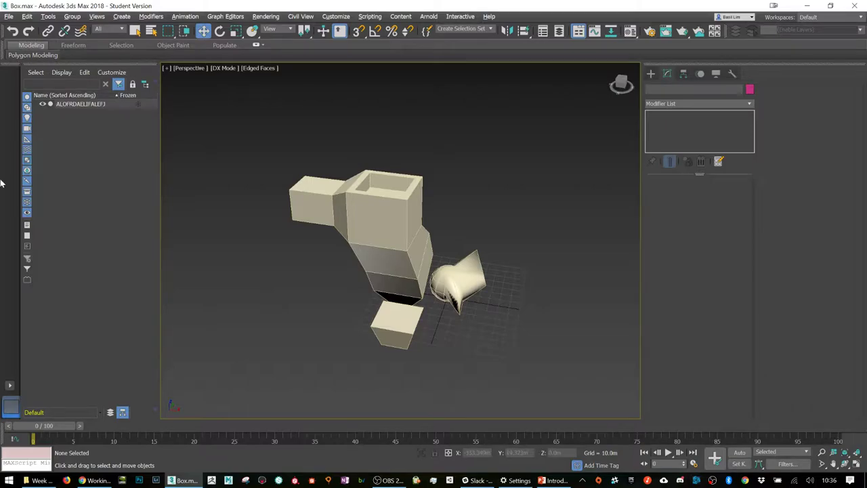
pyautogui.click(75, 105)
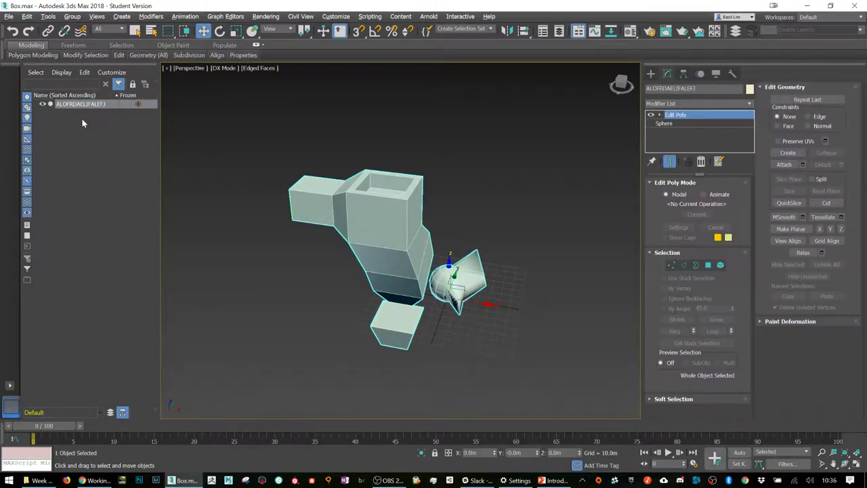
pyautogui.scroll(-10, 434, 251)
pyautogui.scroll(-3, 452, 251)
pyautogui.click(108, 140)
pyautogui.click(92, 103)
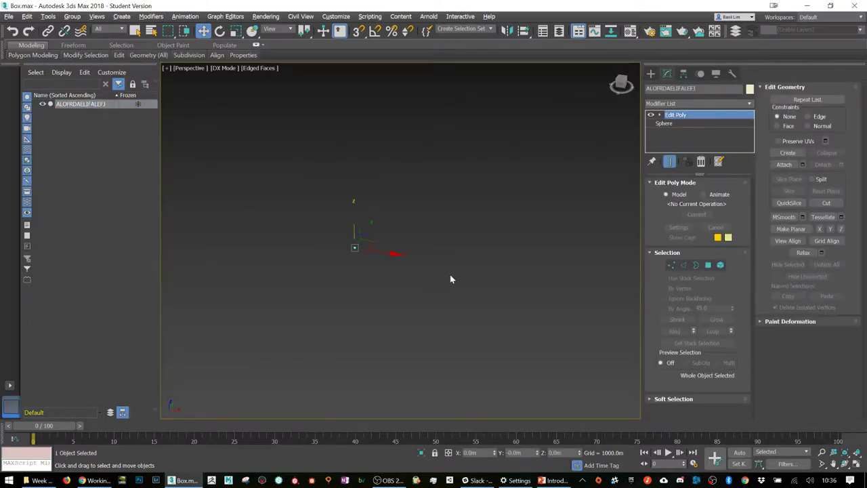
pyautogui.press('z')
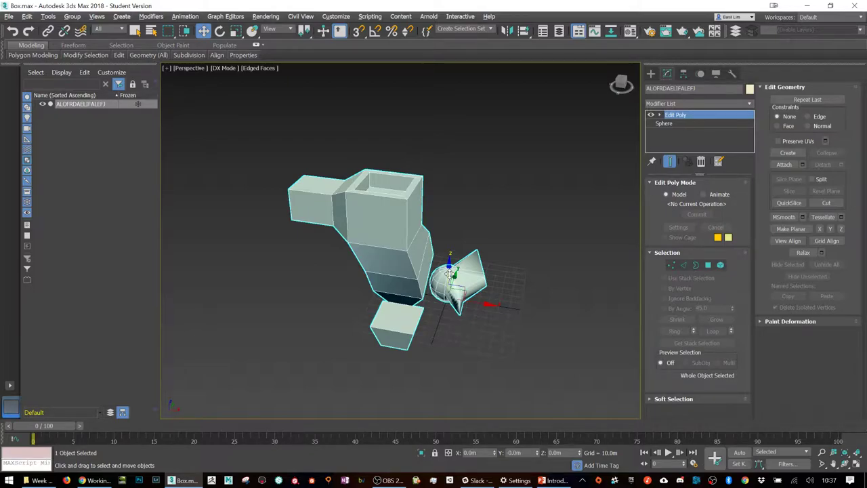
# Step: Delete the selected mesh from the scene
pyautogui.press('Delete')
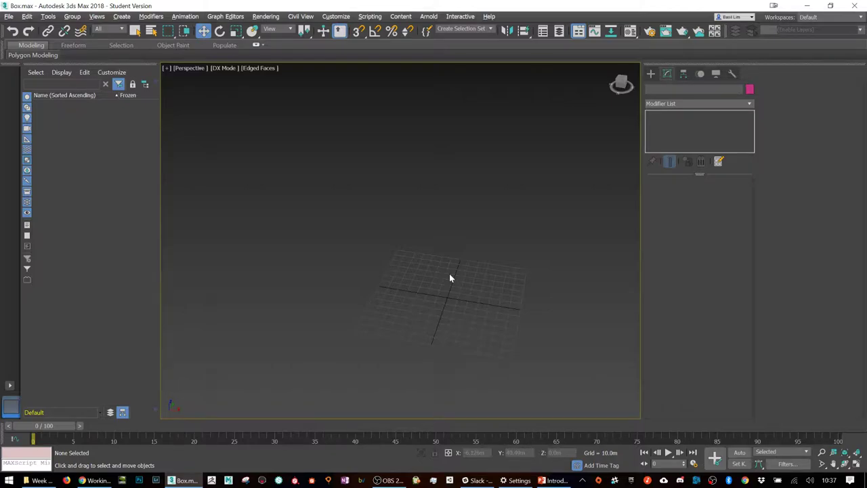
pyautogui.scroll(5, 449, 278)
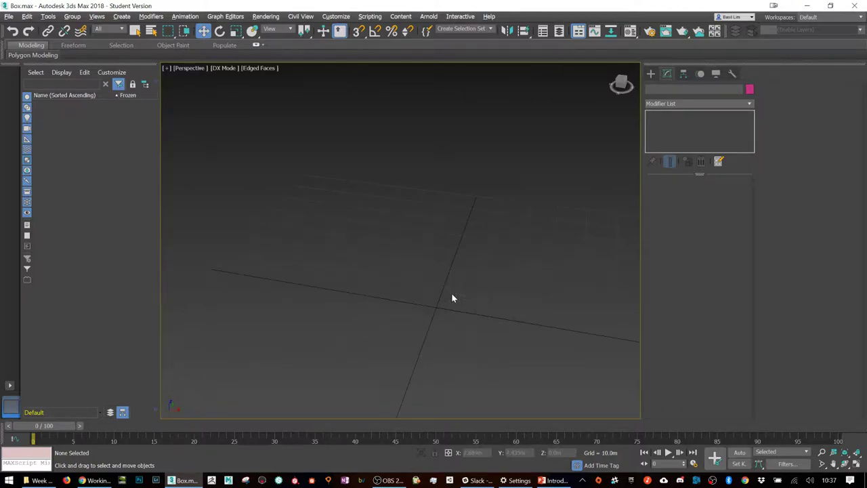
pyautogui.scroll(-3, 447, 285)
# Step: Review the display unit scale and the system unit scale in Units Setup and accept the existing settings
pyautogui.click(336, 17)
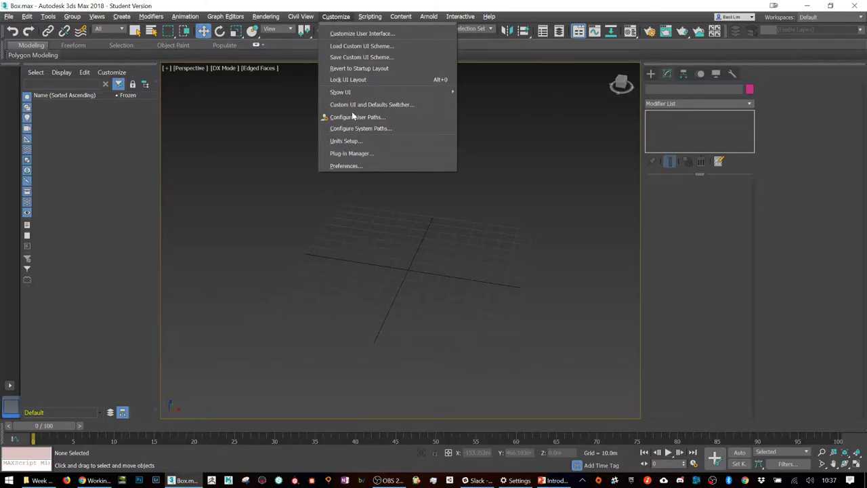
pyautogui.click(350, 141)
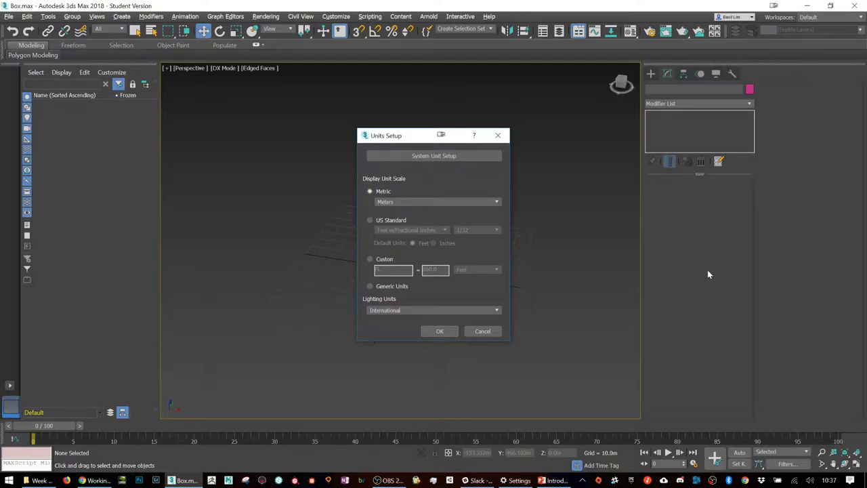
pyautogui.click(504, 138)
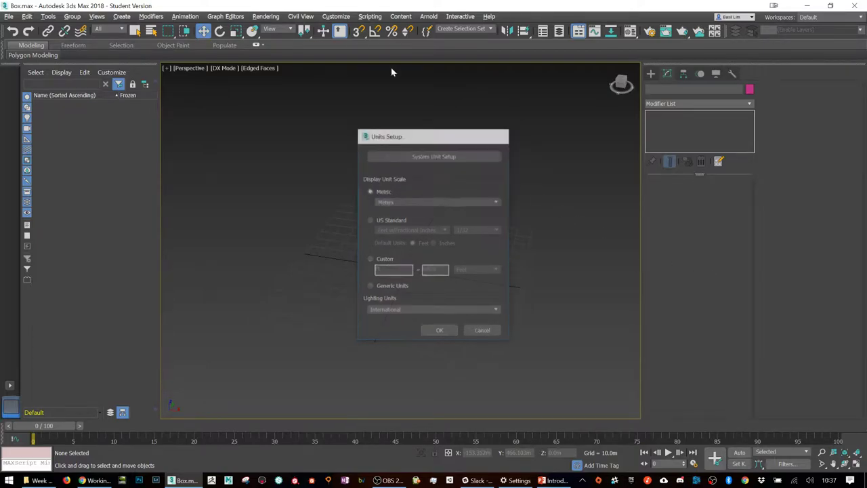
pyautogui.click(337, 17)
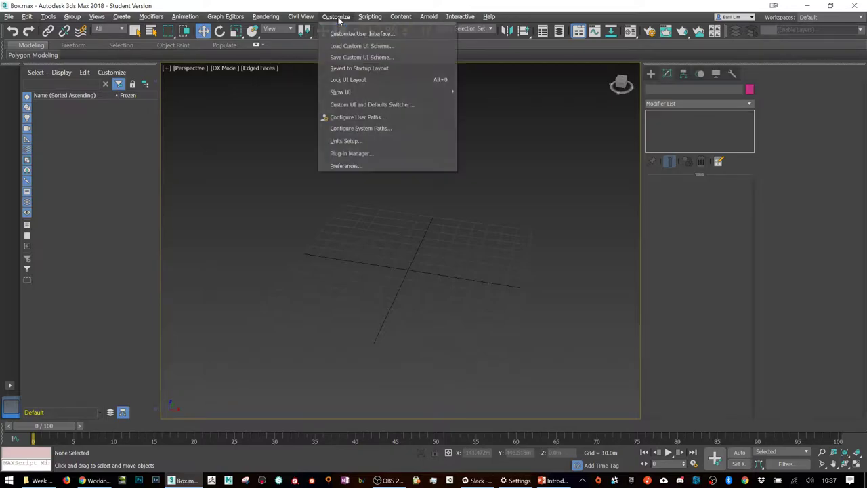
pyautogui.click(359, 140)
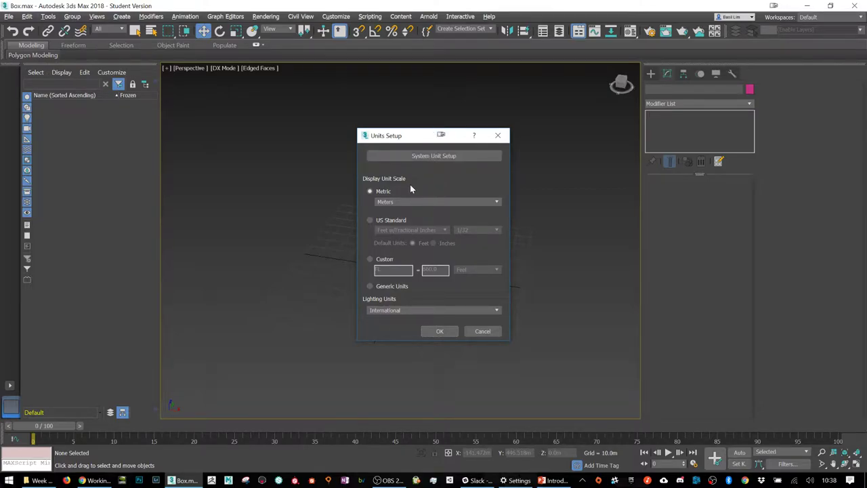
pyautogui.click(422, 157)
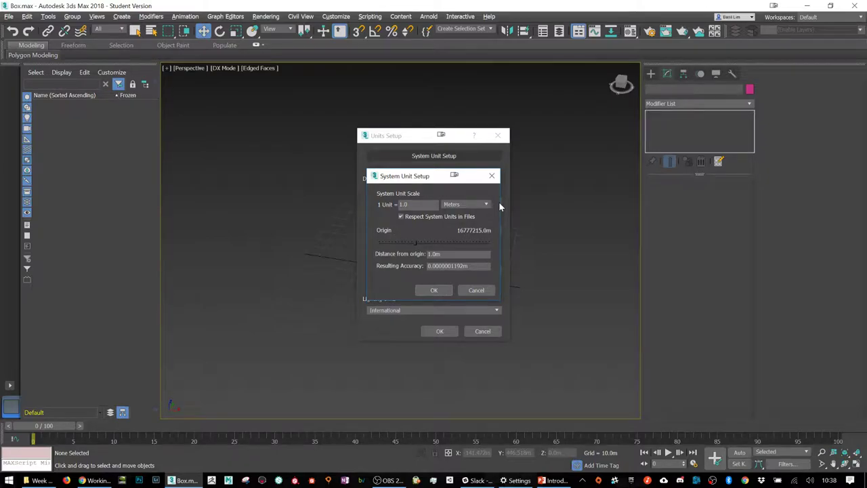
pyautogui.click(431, 292)
pyautogui.click(442, 331)
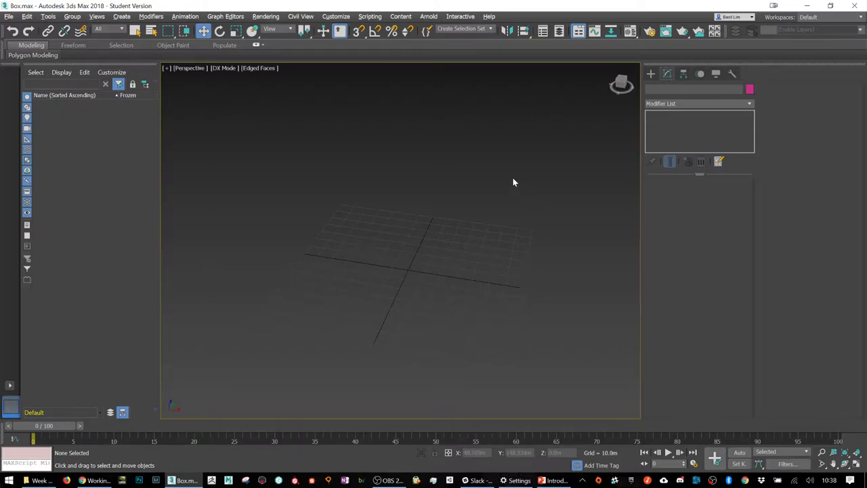
pyautogui.click(345, 17)
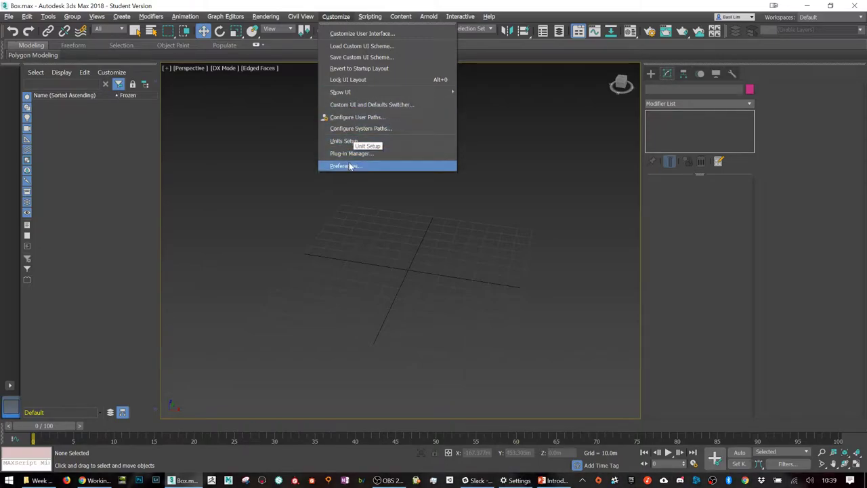
pyautogui.click(468, 120)
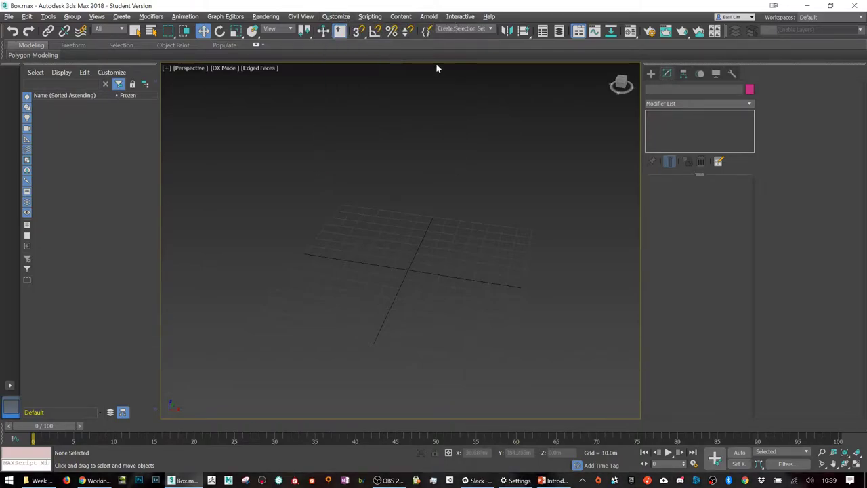
# Step: Set the home grid spacing to 1.0 m in the Grid and Snap Settings
pyautogui.rightClick(361, 35)
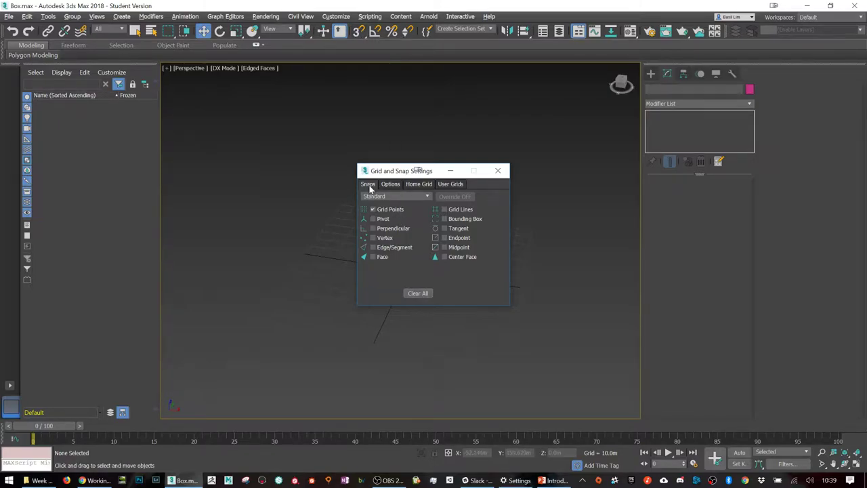
pyautogui.click(419, 184)
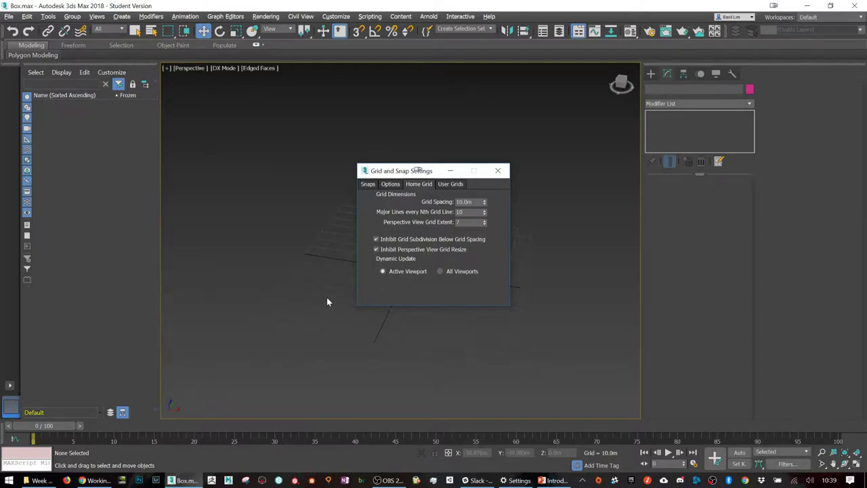
pyautogui.click(464, 202)
pyautogui.write('1')
pyautogui.press('Return')
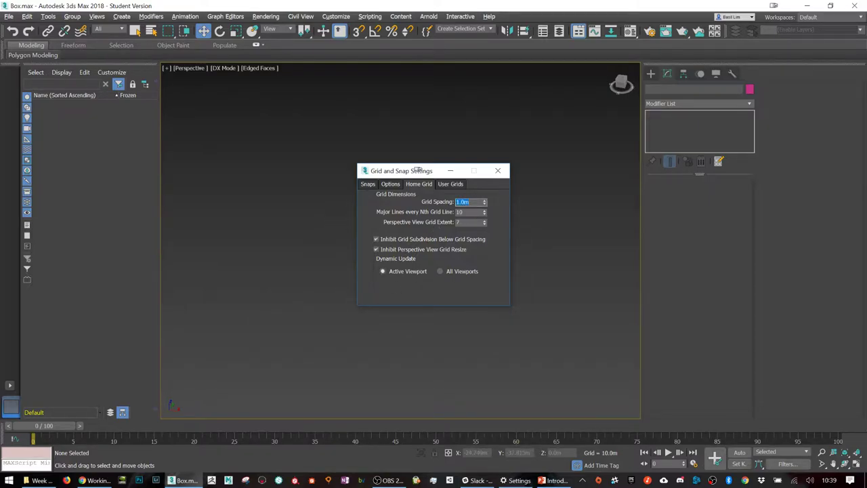
pyautogui.click(498, 170)
# Step: Create a box near the grid origin, about 0.88 m long, 0.99 m wide and 0.81 m high
pyautogui.scroll(5, 421, 227)
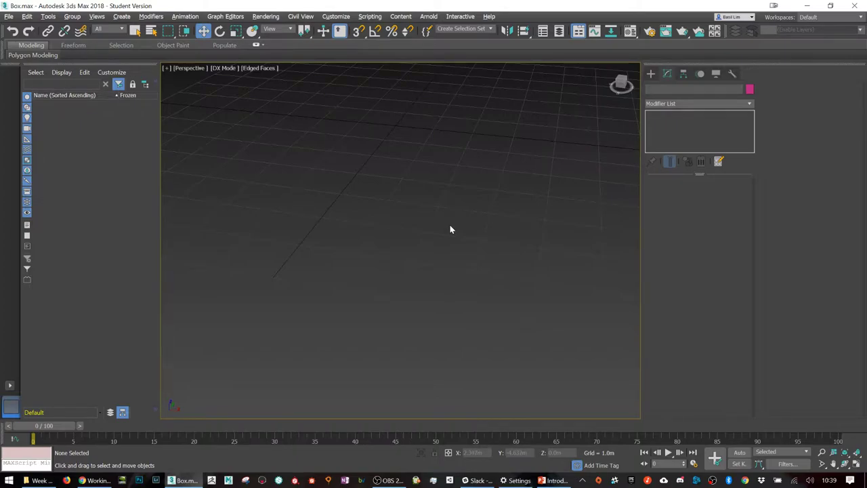
pyautogui.moveTo(436, 141); pyautogui.dragTo(427, 262, button='middle')
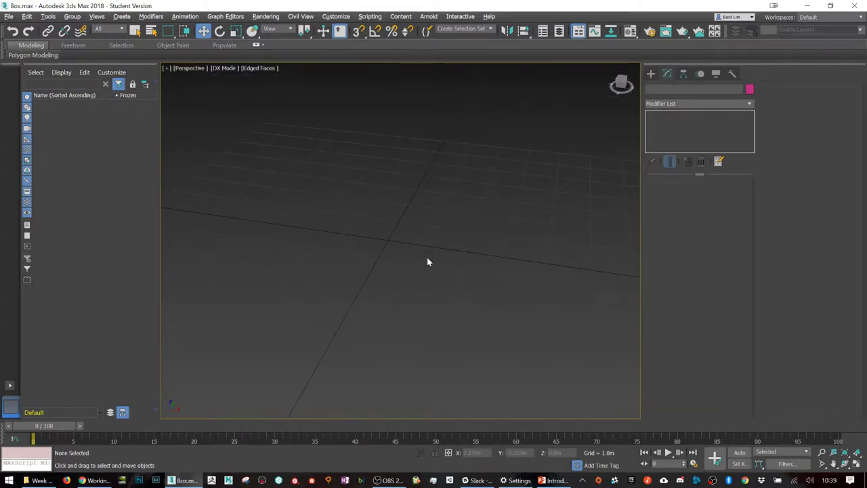
pyautogui.click(650, 73)
pyautogui.click(677, 133)
pyautogui.moveTo(406, 230); pyautogui.dragTo(429, 248)
pyautogui.click(427, 218)
# Step: Set the box's length, width and height to 1.0 m each
pyautogui.click(708, 286)
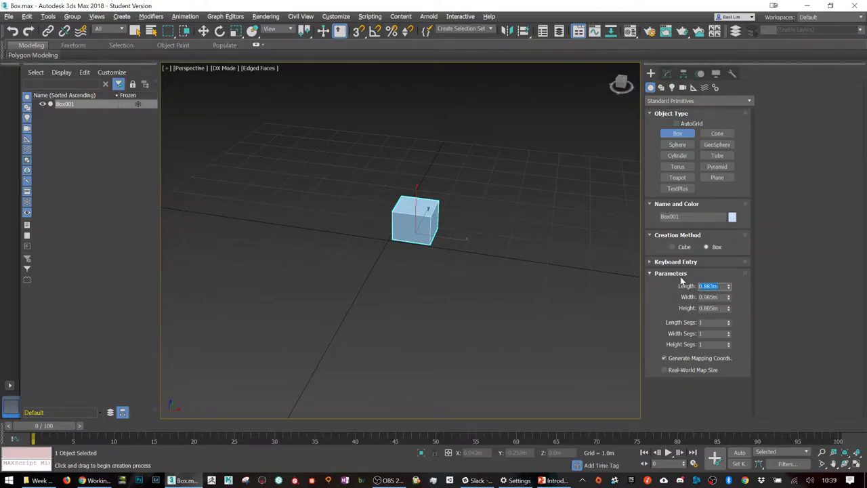
pyautogui.write('1')
pyautogui.press('Tab')
pyautogui.write('1')
pyautogui.press('Tab')
pyautogui.write('1')
pyautogui.press('Return')
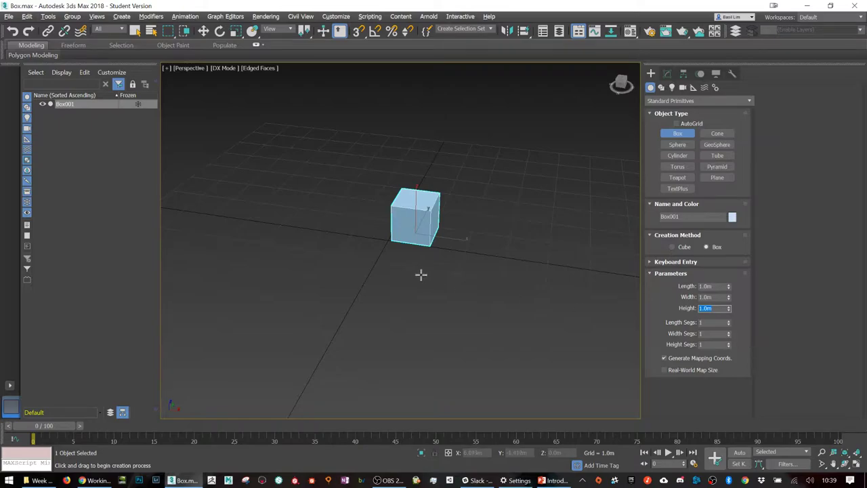
# Step: Compare the box with the grid squares and delete it
pyautogui.keyDown('alt'); pyautogui.moveTo(426, 221); pyautogui.dragTo(462, 223, button='middle'); pyautogui.keyUp('alt')
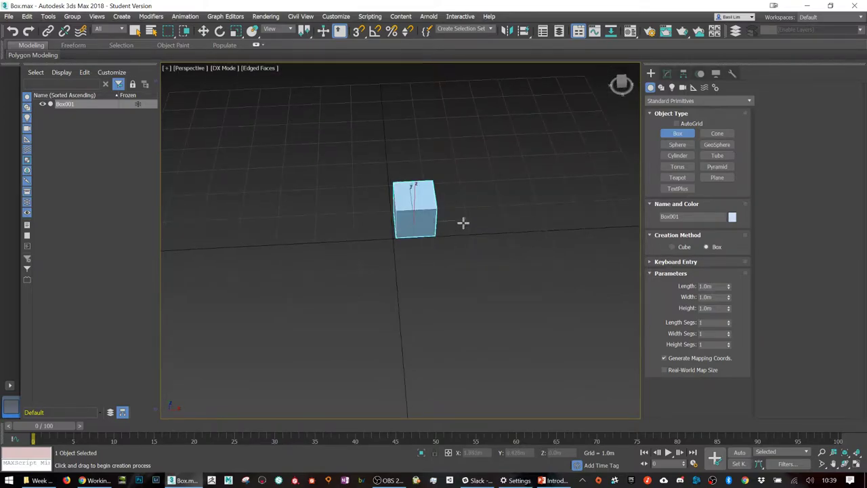
pyautogui.press('Delete')
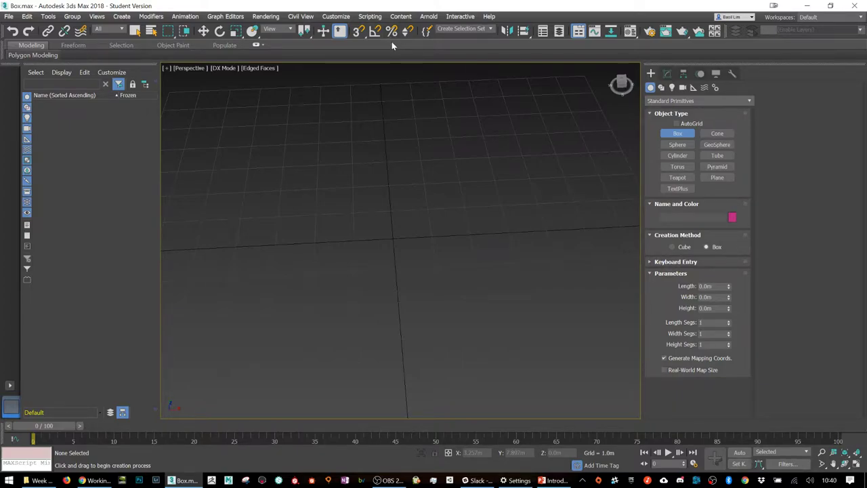
pyautogui.scroll(-3, 343, 218)
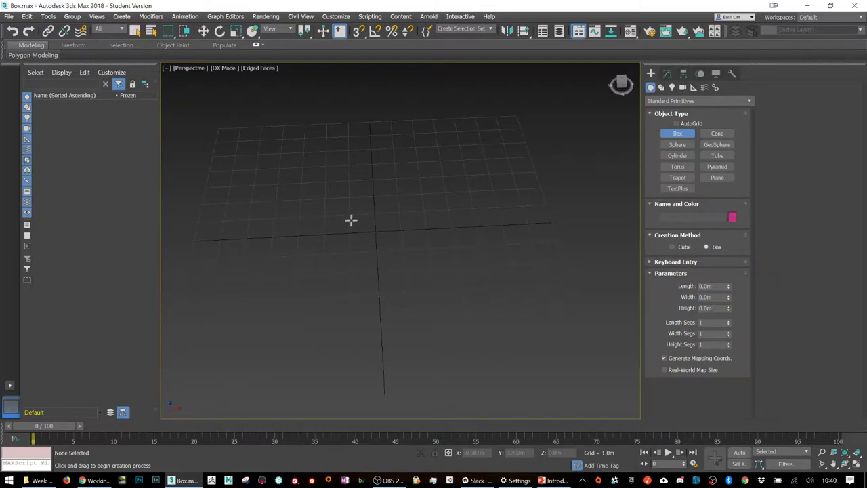
# Step: Open the file preferences and examine the Auto Backup settings, opening the backup interval for editing
pyautogui.click(331, 19)
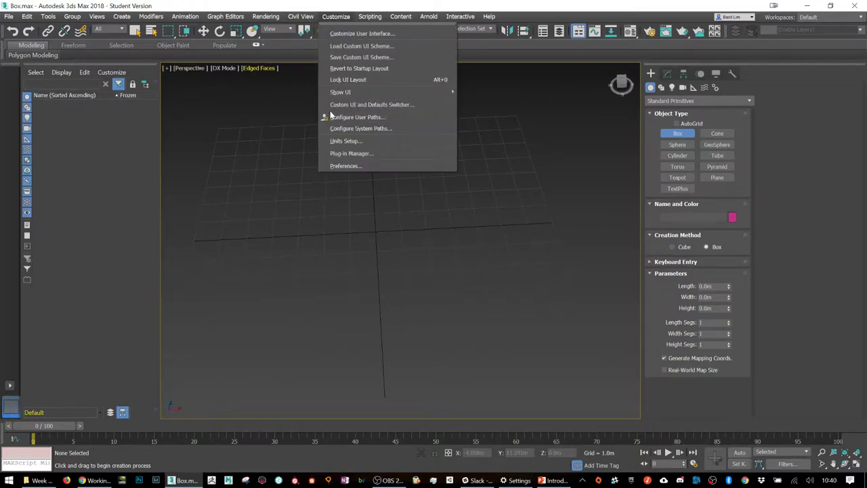
pyautogui.click(346, 166)
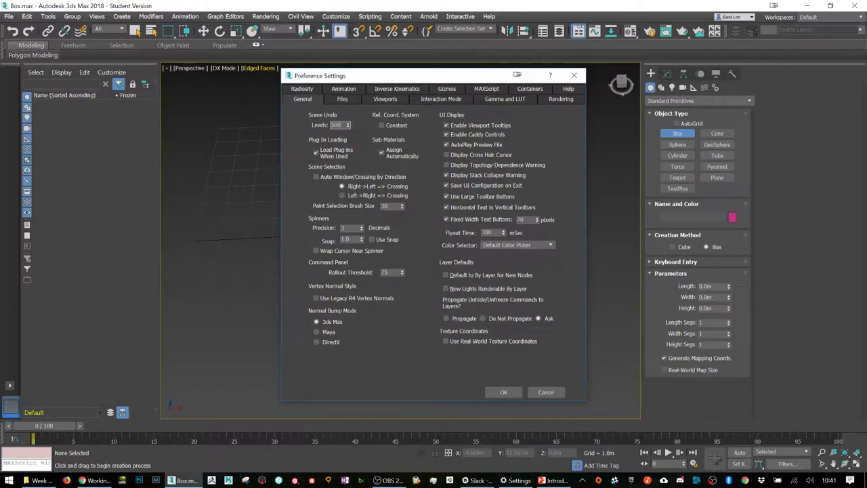
pyautogui.click(342, 99)
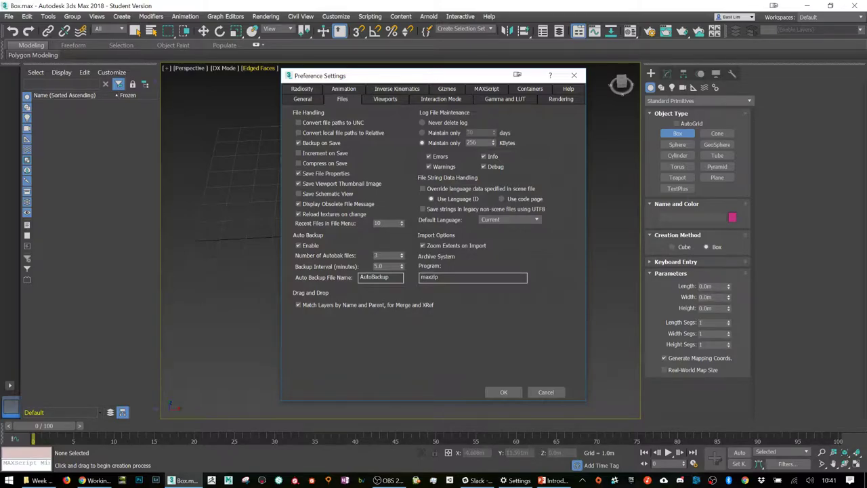
pyautogui.doubleClick(374, 267)
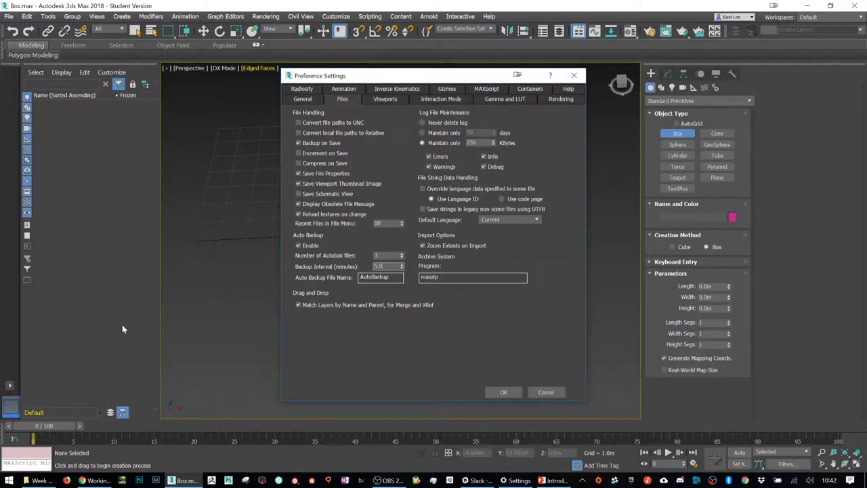
# Step: Switch to File Explorer and open the 3ds Max 2018 folder under Program Files\Autodesk on the C: drive
pyautogui.click(39, 481)
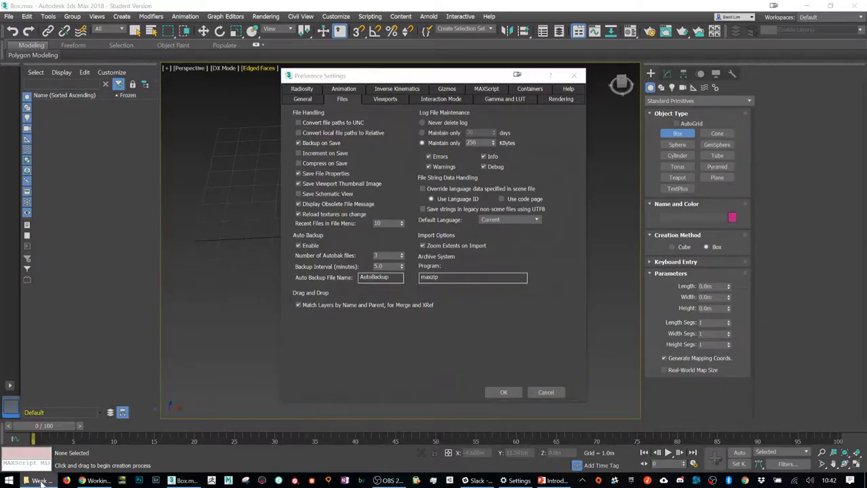
pyautogui.scroll(-1, 53, 427)
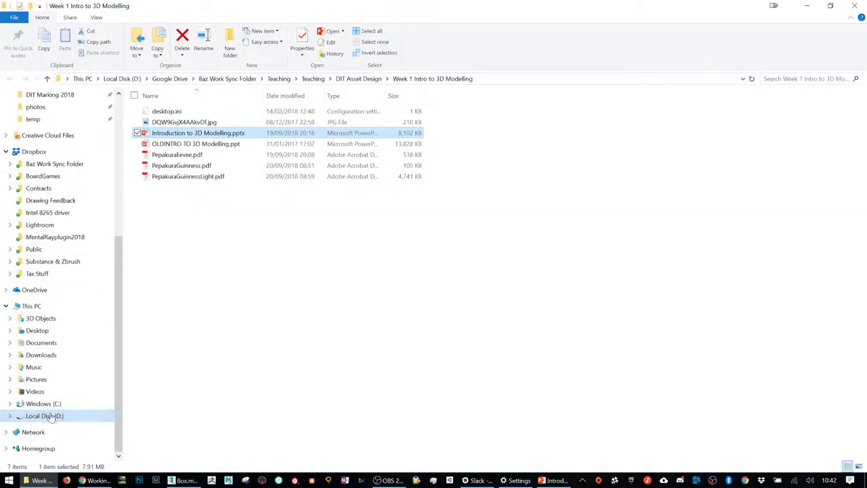
pyautogui.click(55, 405)
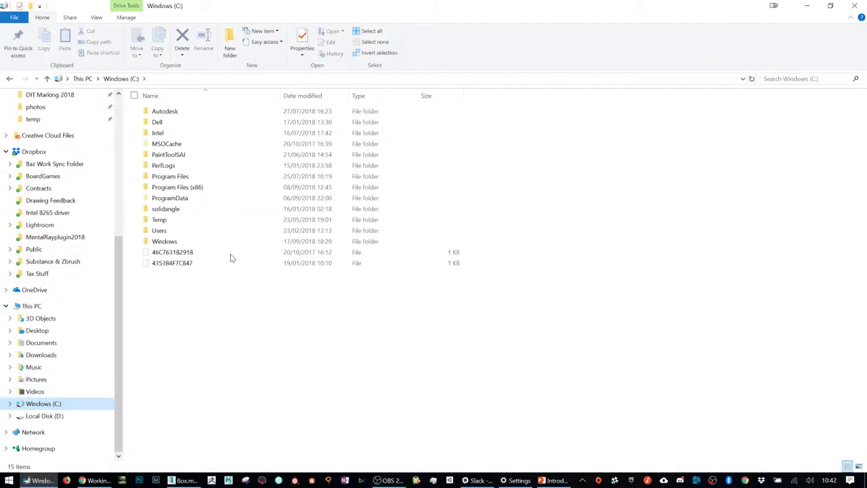
pyautogui.doubleClick(180, 177)
pyautogui.doubleClick(170, 167)
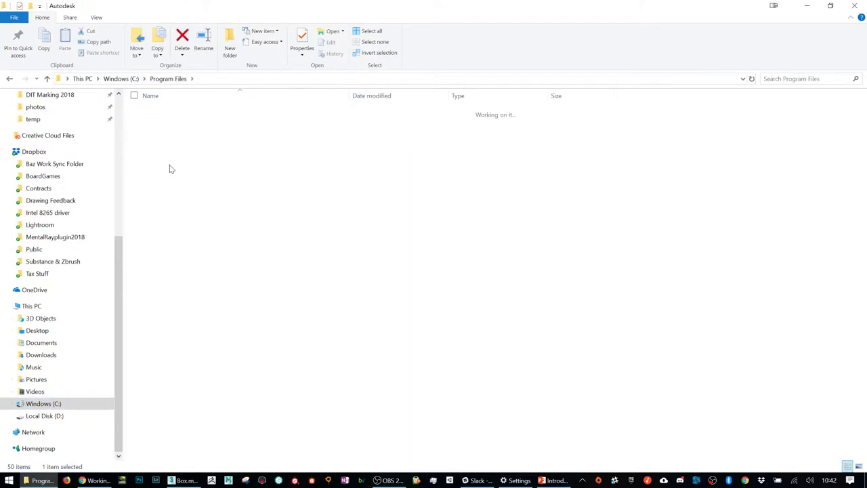
pyautogui.doubleClick(172, 121)
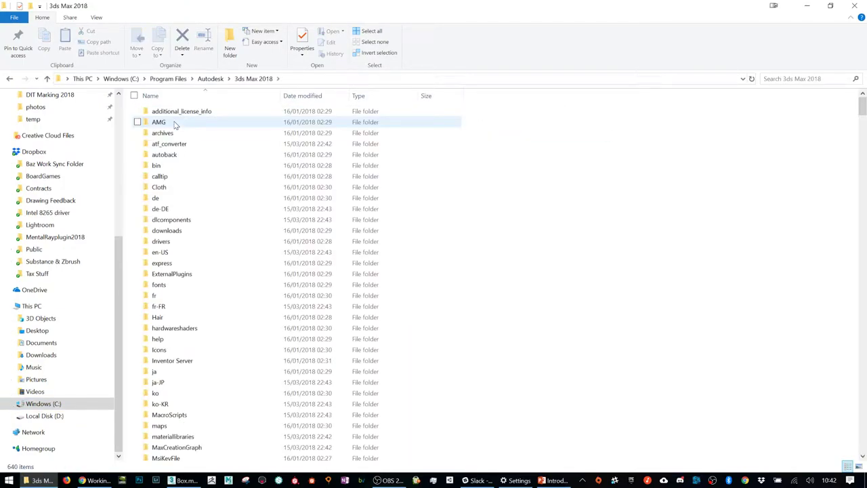
# Step: Examine the contents of the autoback folder, switch back to 3ds Max and accept the preference settings
pyautogui.doubleClick(165, 154)
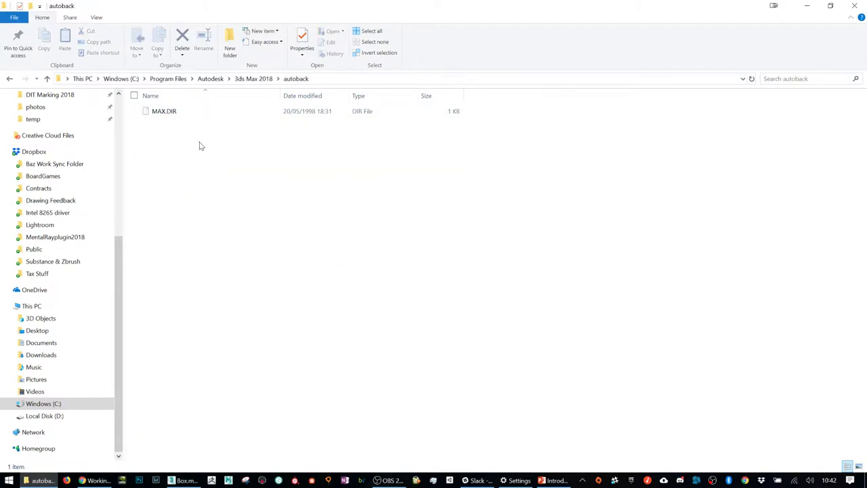
pyautogui.click(807, 6)
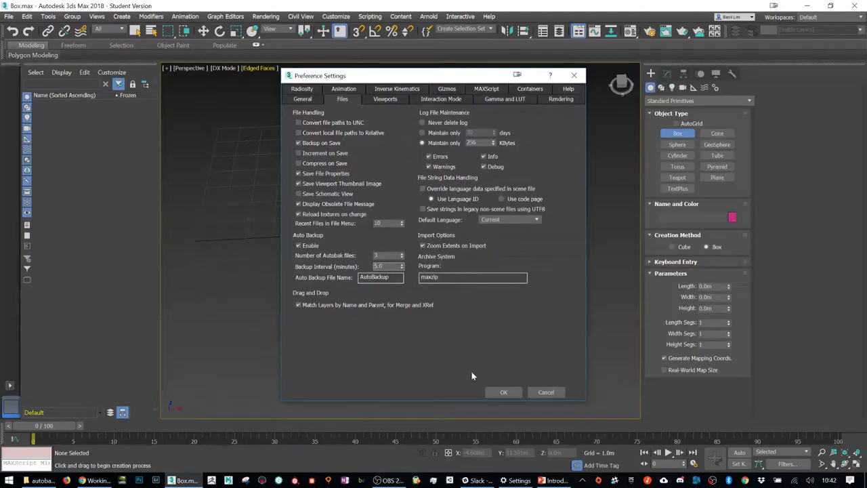
pyautogui.click(504, 392)
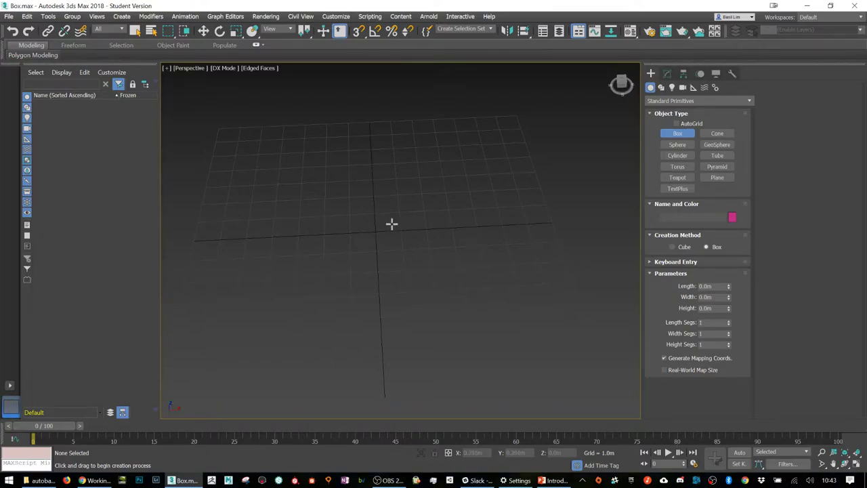
# Step: Create a box near the grid's centre and set its length, width and height to 1.0 m each
pyautogui.moveTo(382, 225); pyautogui.dragTo(464, 273)
pyautogui.click(454, 196)
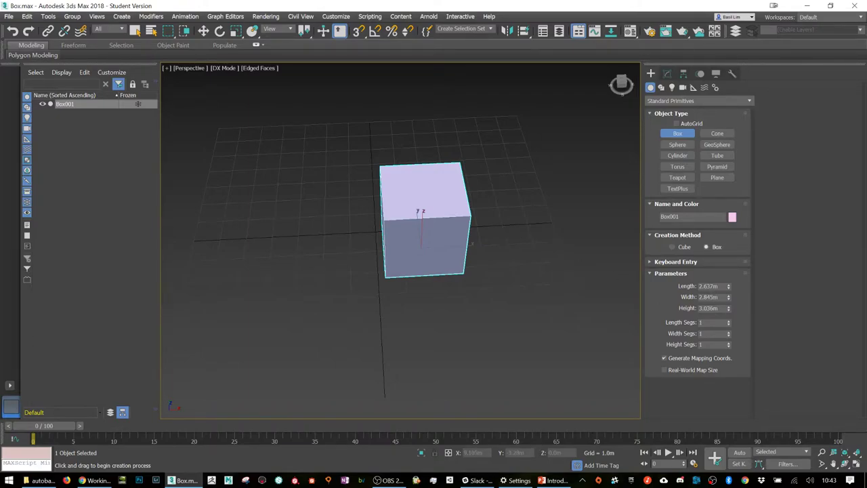
pyautogui.click(708, 285)
pyautogui.click(664, 71)
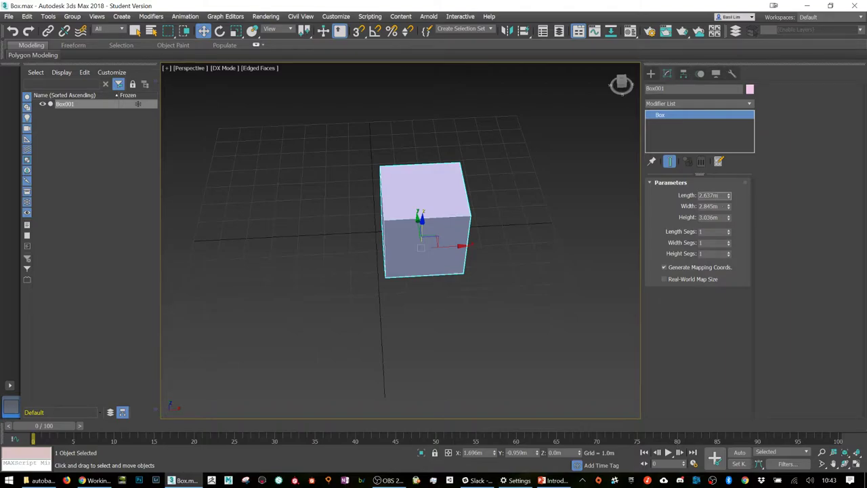
pyautogui.write('1')
pyautogui.press('Return')
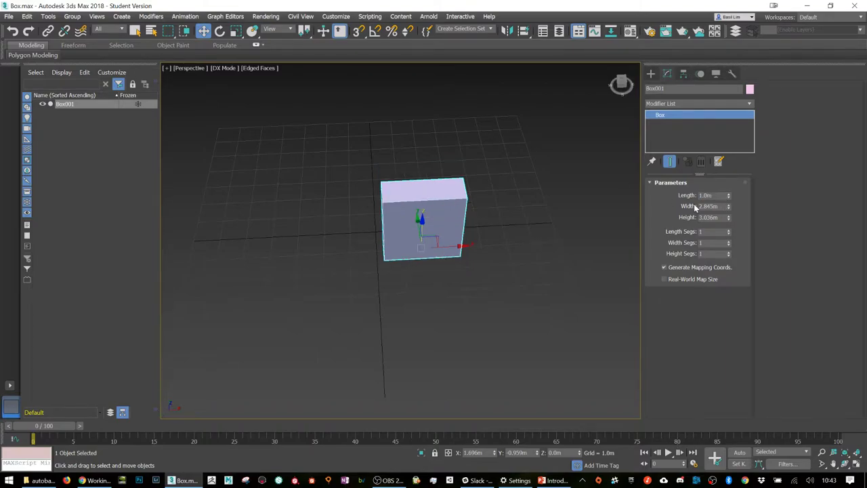
pyautogui.write('1')
pyautogui.press('Tab')
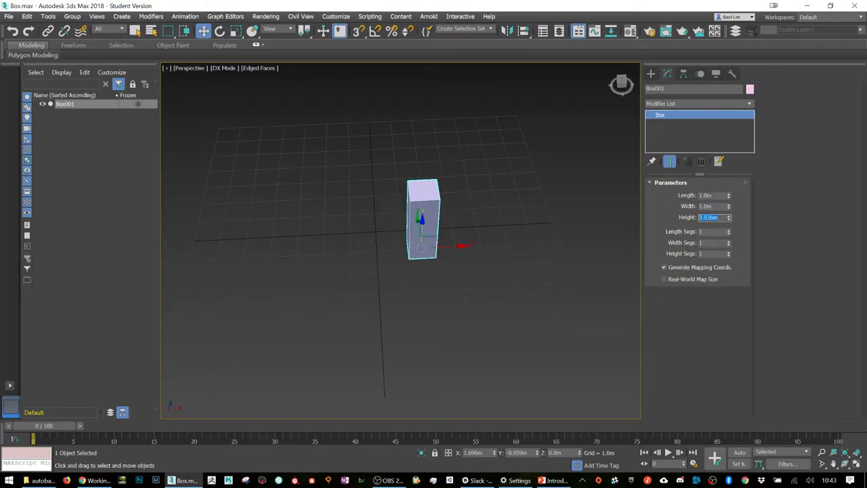
pyautogui.write('1')
pyautogui.press('Return')
pyautogui.scroll(3, 408, 233)
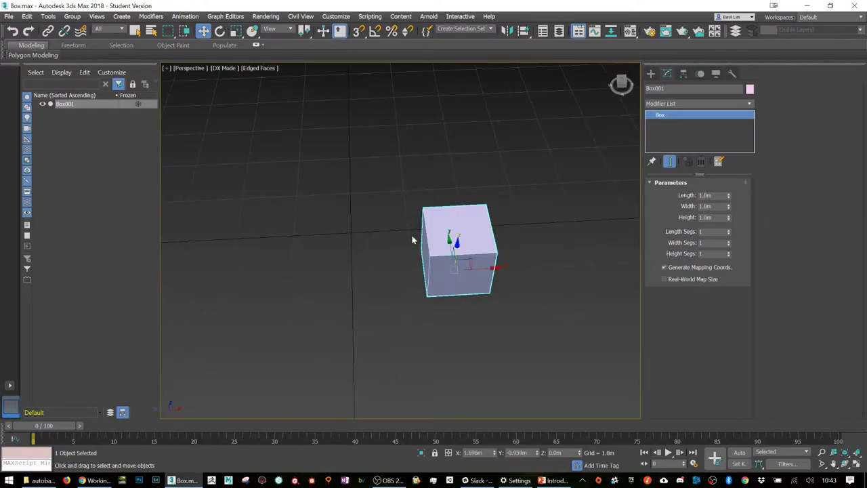
pyautogui.keyDown('alt'); pyautogui.moveTo(485, 254); pyautogui.dragTo(684, 267, button='middle'); pyautogui.keyUp('alt')
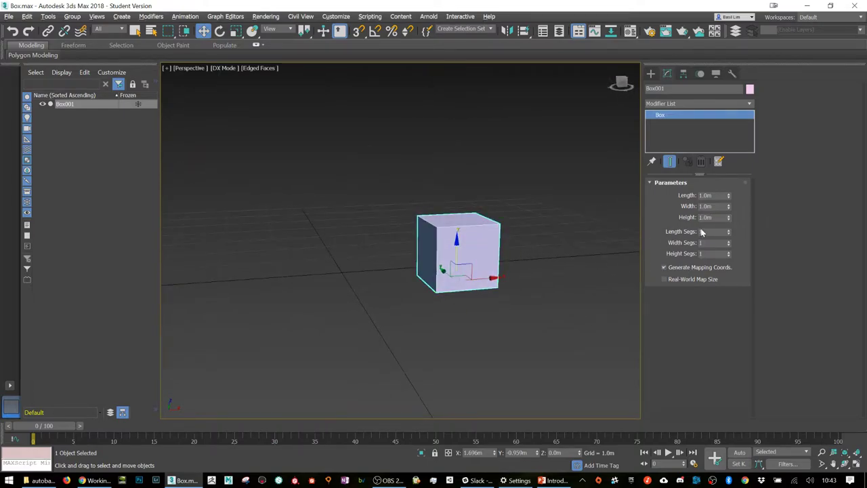
pyautogui.moveTo(729, 232); pyautogui.dragTo(729, 258)
# Step: Turn on 3D snapping and move the box so that it is centred on the grid origin
pyautogui.keyDown('alt'); pyautogui.moveTo(494, 214); pyautogui.dragTo(498, 234, button='middle'); pyautogui.keyUp('alt')
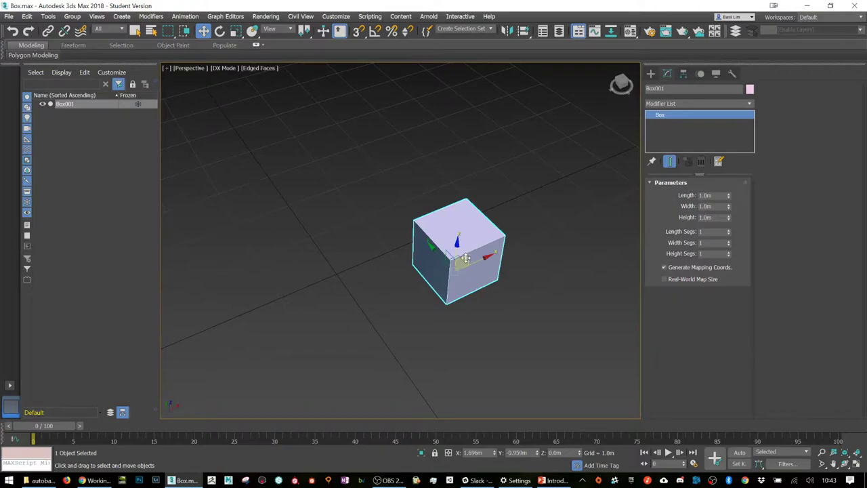
pyautogui.press('s')
pyautogui.moveTo(461, 259); pyautogui.dragTo(329, 278)
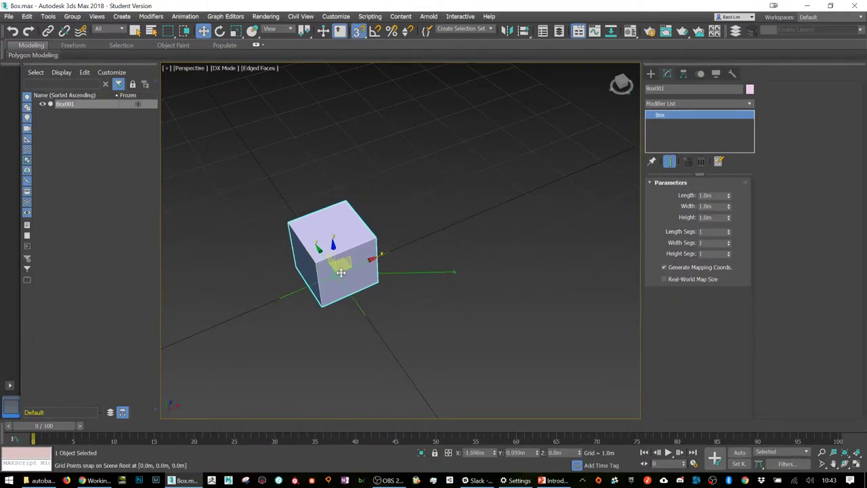
pyautogui.keyDown('alt'); pyautogui.moveTo(420, 270); pyautogui.dragTo(488, 253, button='middle'); pyautogui.keyUp('alt')
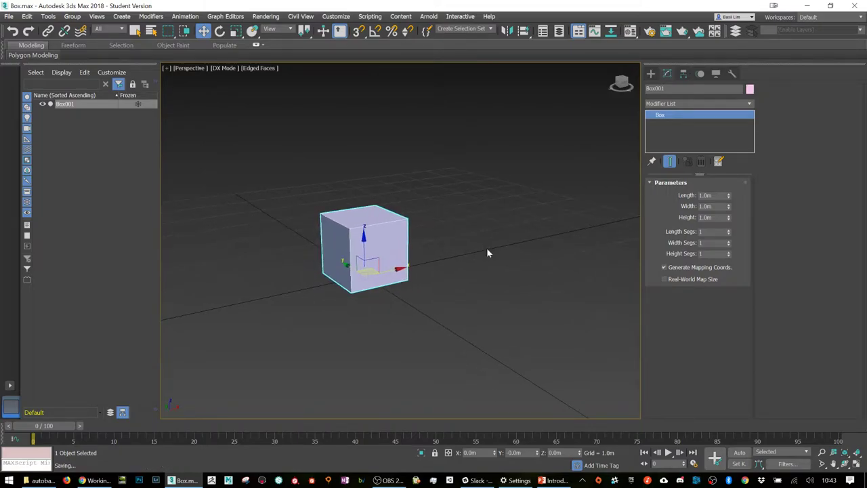
# Step: Start saving the scene under a new location and go to the Asset Design 2 2018 folder
pyautogui.click(9, 16)
pyautogui.click(27, 102)
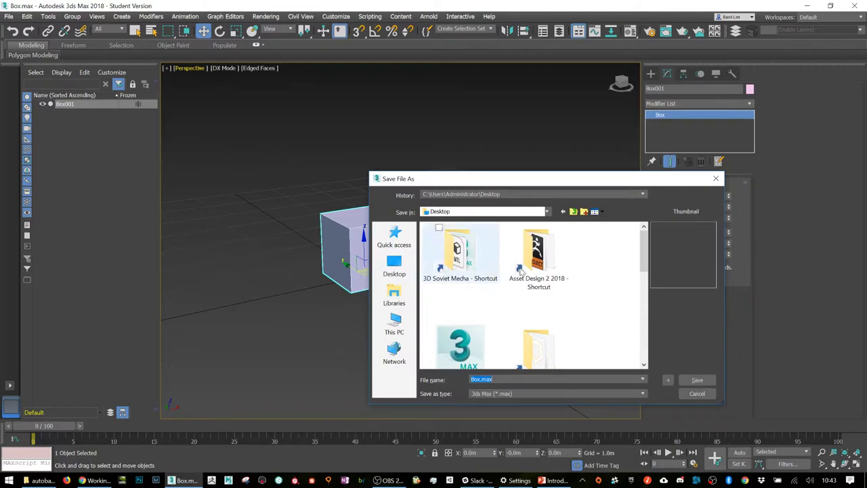
pyautogui.doubleClick(517, 288)
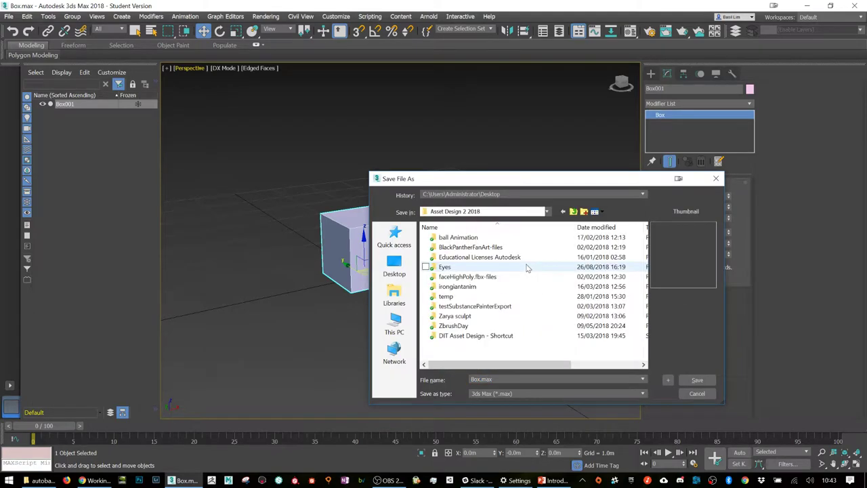
pyautogui.rightClick(454, 354)
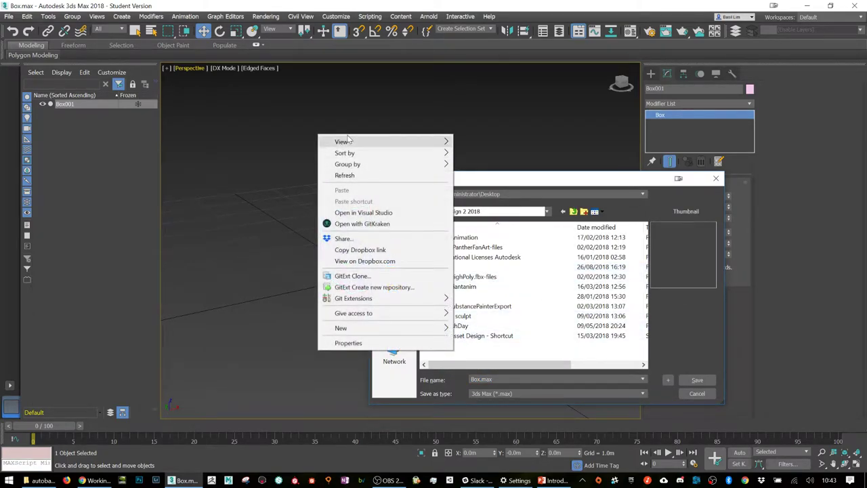
pyautogui.click(517, 351)
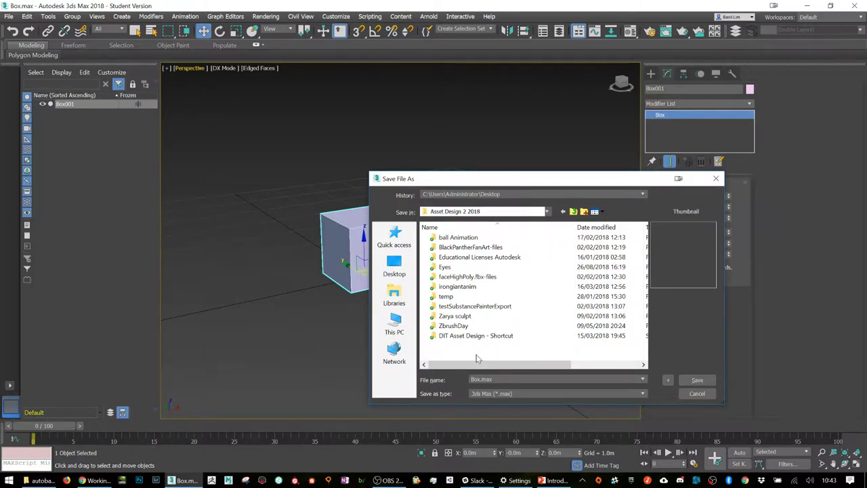
# Step: Create a folder named Box2018 inside Asset Design 2 2018 and save the scene in it as Box.max
pyautogui.rightClick(477, 354)
pyautogui.moveTo(389, 333)
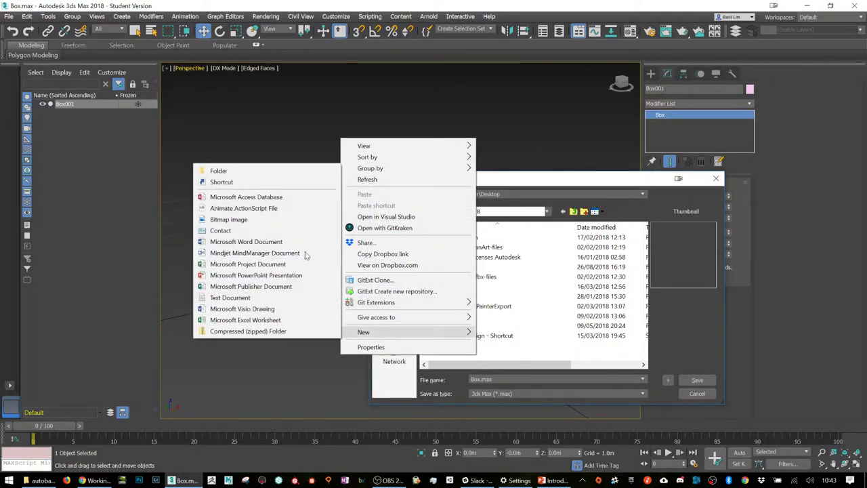
pyautogui.click(259, 171)
pyautogui.write('Box')
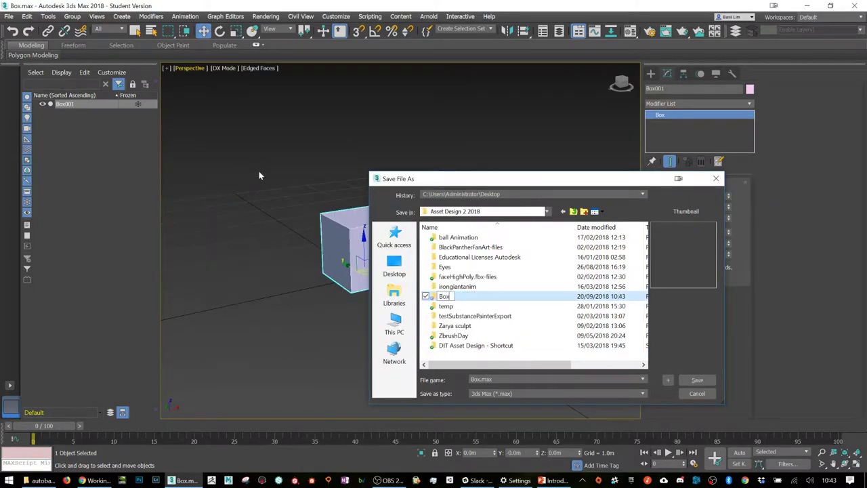
pyautogui.write('2018')
pyautogui.press('Return')
pyautogui.press('Return')
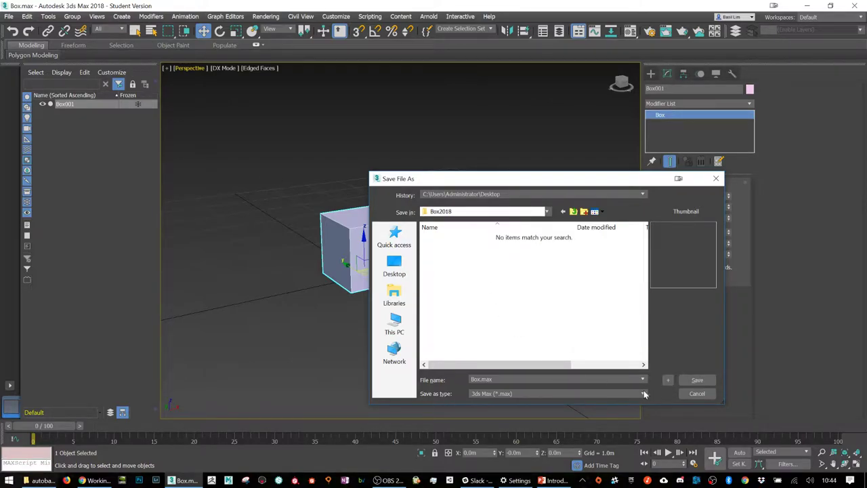
pyautogui.click(689, 381)
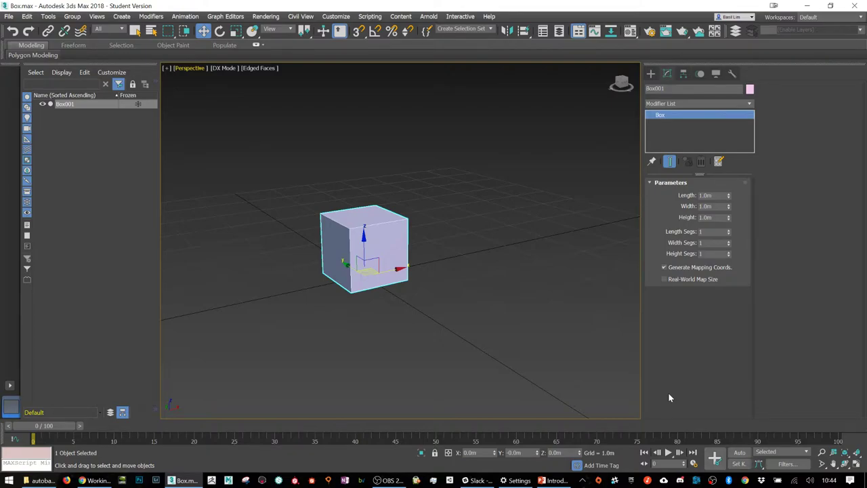
# Step: Add an Edit Poly modifier to the box
pyautogui.click(713, 100)
pyautogui.click(713, 100)
pyautogui.click(673, 101)
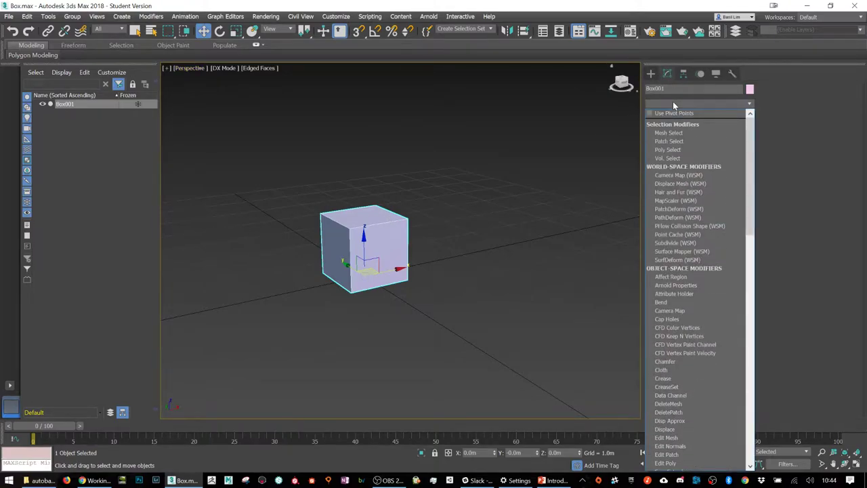
pyautogui.scroll(-3, 714, 239)
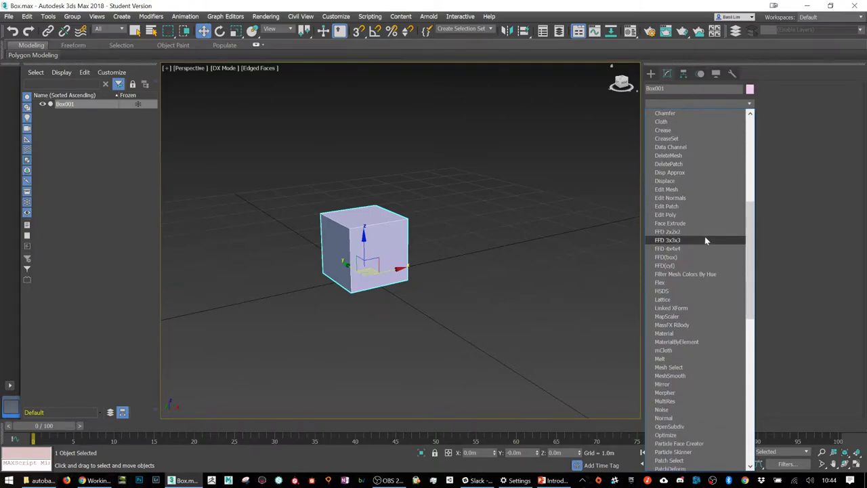
pyautogui.click(684, 212)
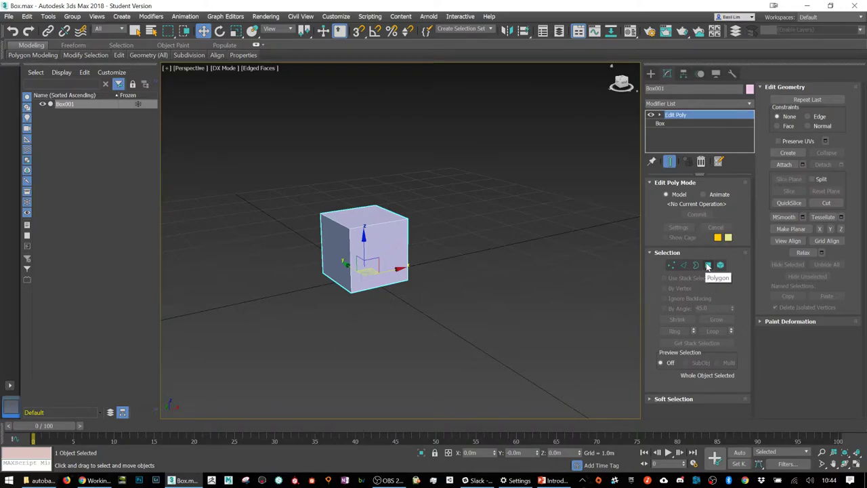
pyautogui.rightClick(386, 248)
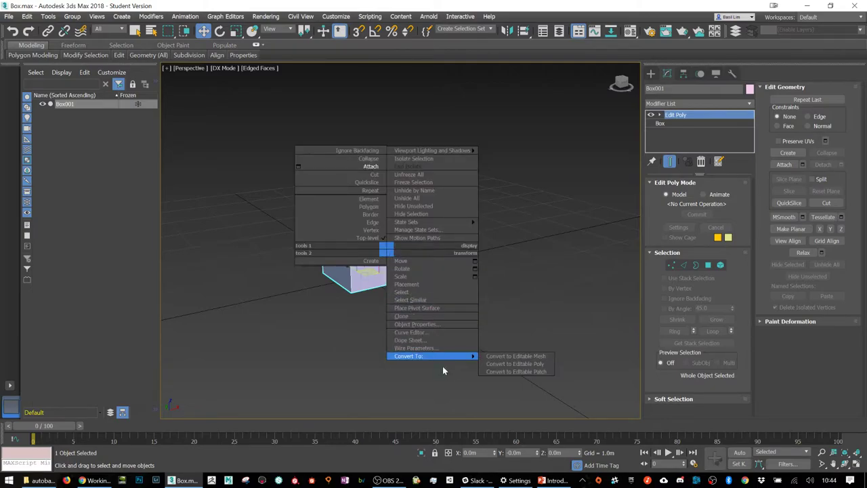
pyautogui.moveTo(453, 359)
pyautogui.click(507, 363)
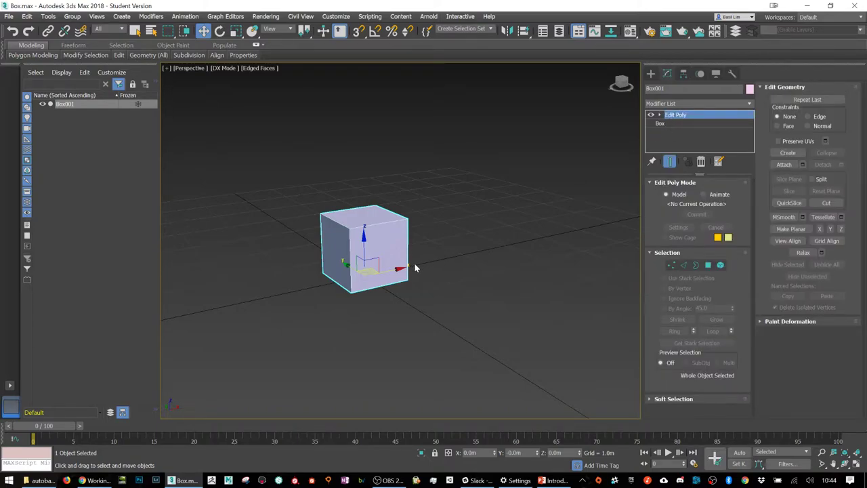
# Step: Inset the box's front polygon to leave a narrow frame around it and test-render the perspective view
pyautogui.scroll(3, 414, 262)
pyautogui.moveTo(400, 265); pyautogui.dragTo(445, 267, button='middle')
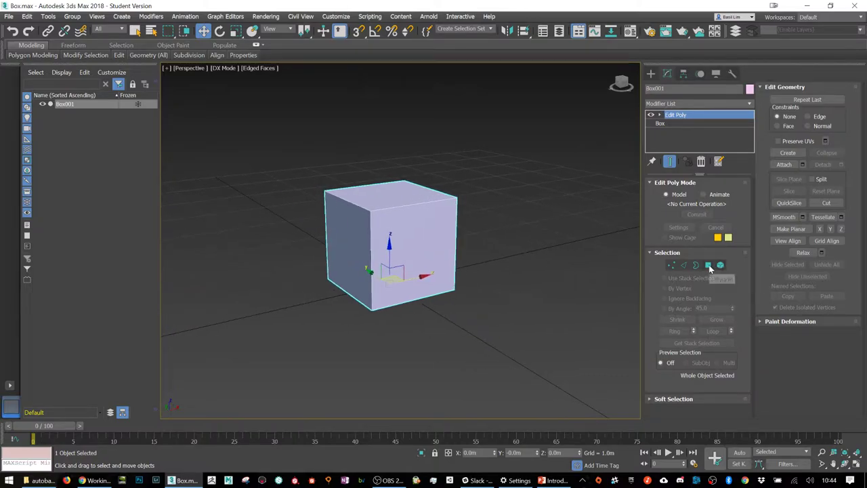
pyautogui.click(708, 265)
pyautogui.click(428, 266)
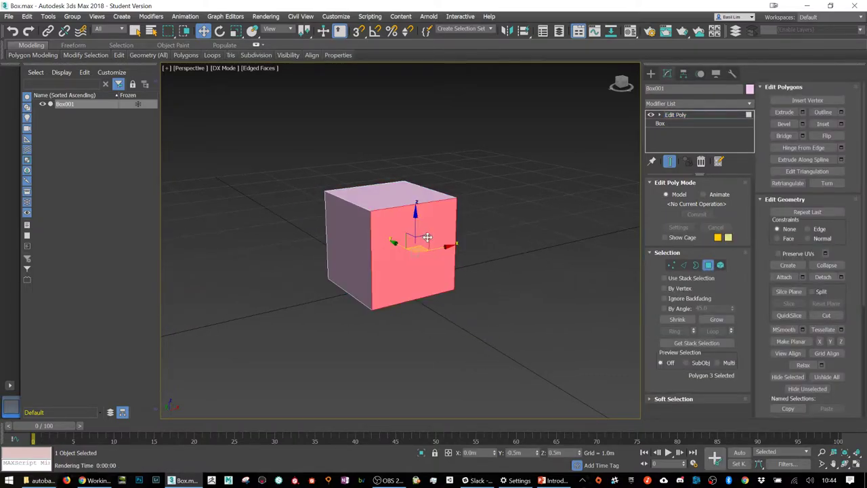
pyautogui.scroll(2, 445, 234)
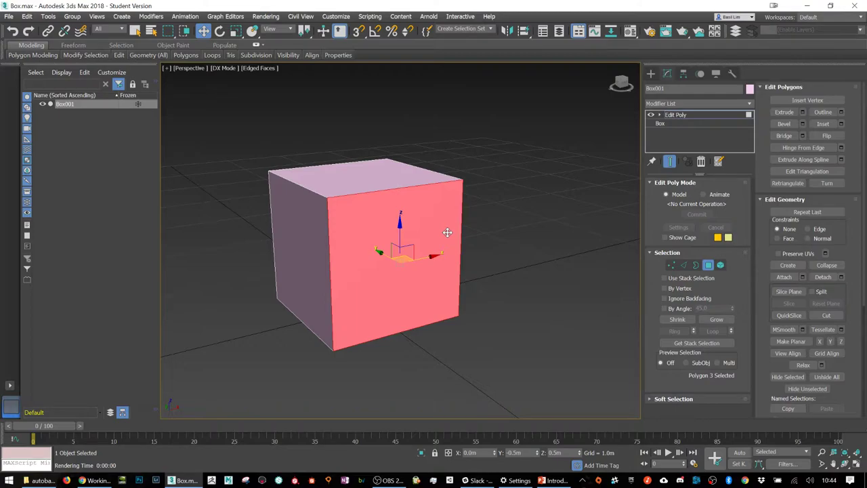
pyautogui.click(823, 124)
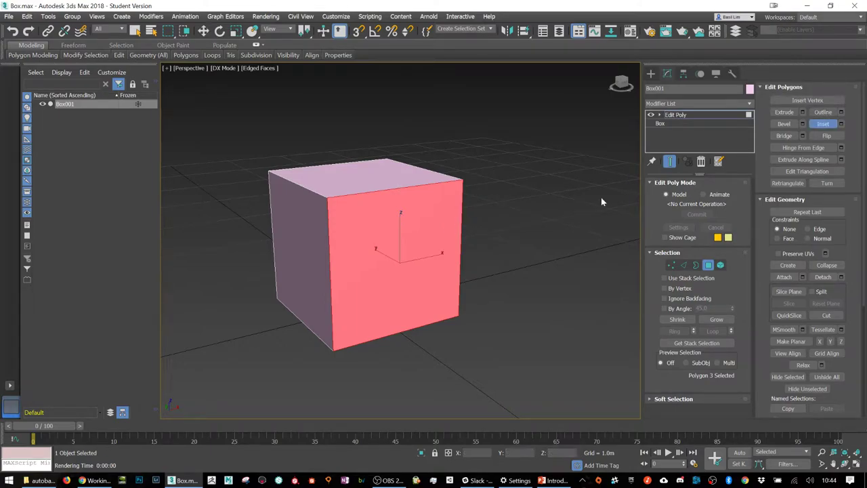
pyautogui.moveTo(433, 212); pyautogui.dragTo(430, 205)
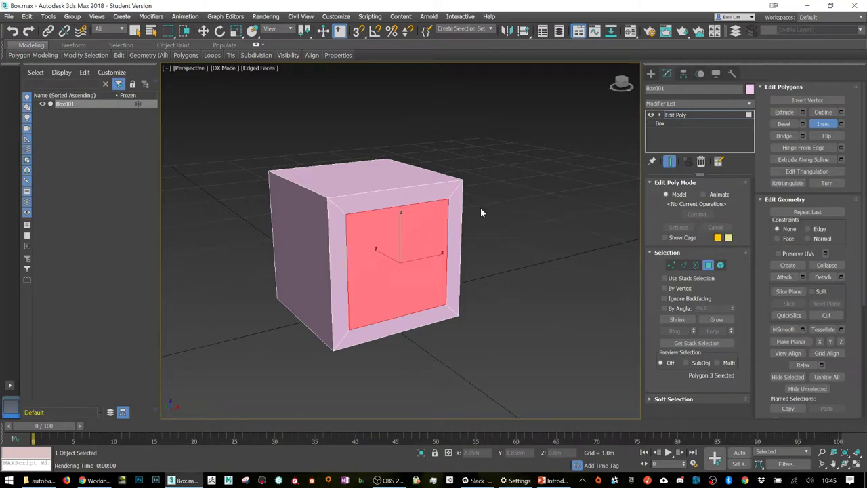
pyautogui.hotkey('shift', 'q')
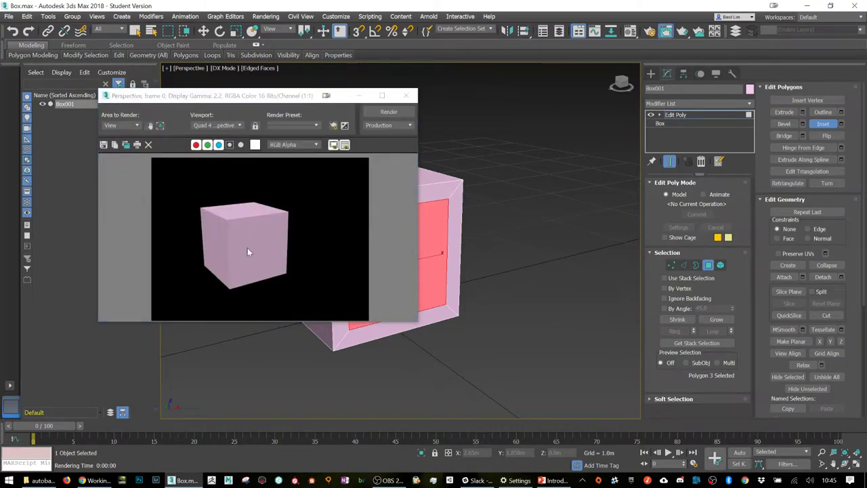
pyautogui.click(405, 96)
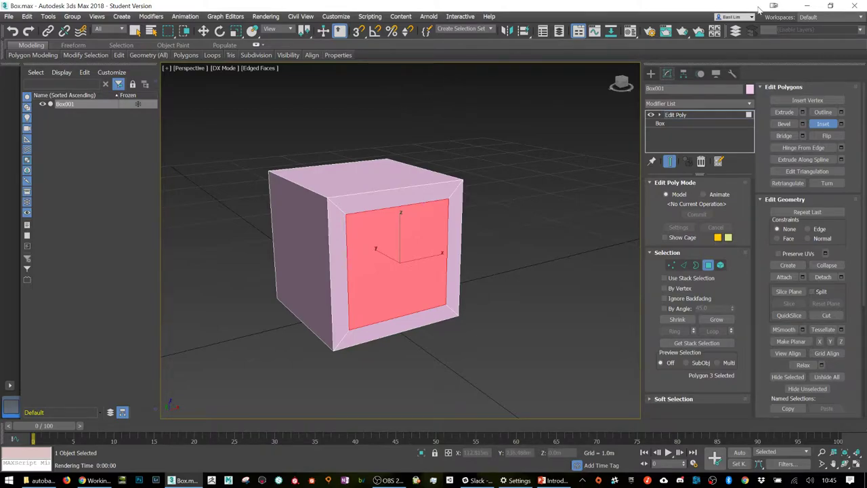
# Step: Extrude the inset front polygon about 0.12 m into the box and test-render the perspective view
pyautogui.click(783, 112)
pyautogui.moveTo(412, 267)
pyautogui.mouseDown()
pyautogui.moveTo(408, 258)
pyautogui.moveTo(407, 269)
pyautogui.mouseUp()
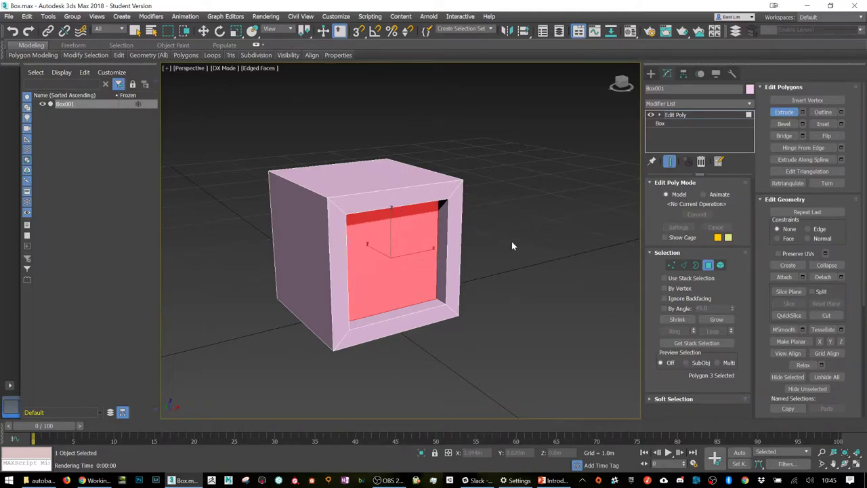
pyautogui.press('w')
pyautogui.hotkey('shift', 'q')
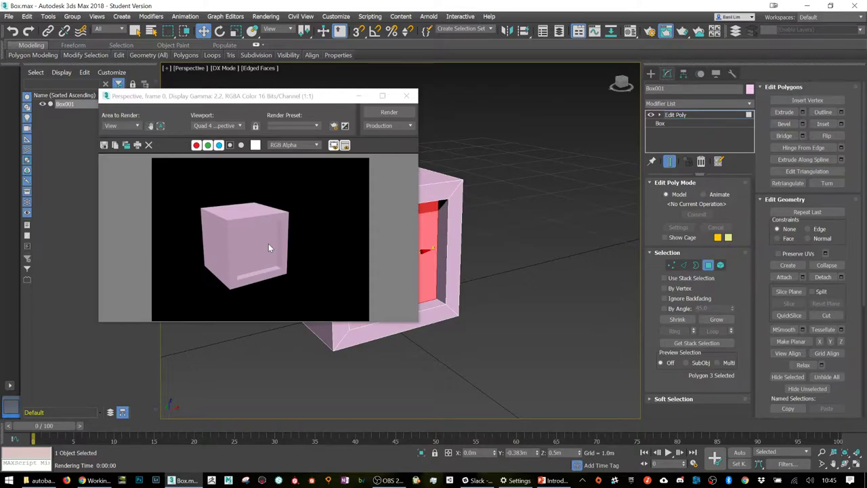
pyautogui.click(406, 95)
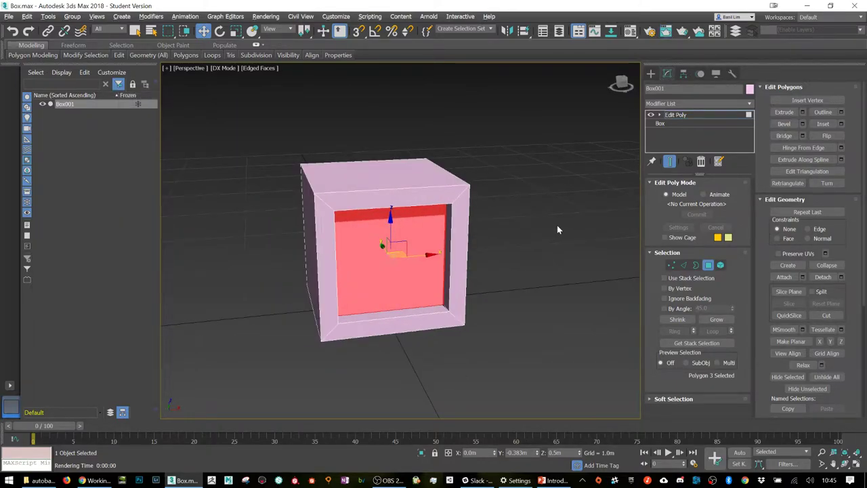
# Step: Inset the box's side polygon adjacent to the recessed front by 0.117 m
pyautogui.click(557, 229)
pyautogui.keyDown('alt'); pyautogui.moveTo(534, 232); pyautogui.dragTo(413, 205, button='middle'); pyautogui.keyUp('alt')
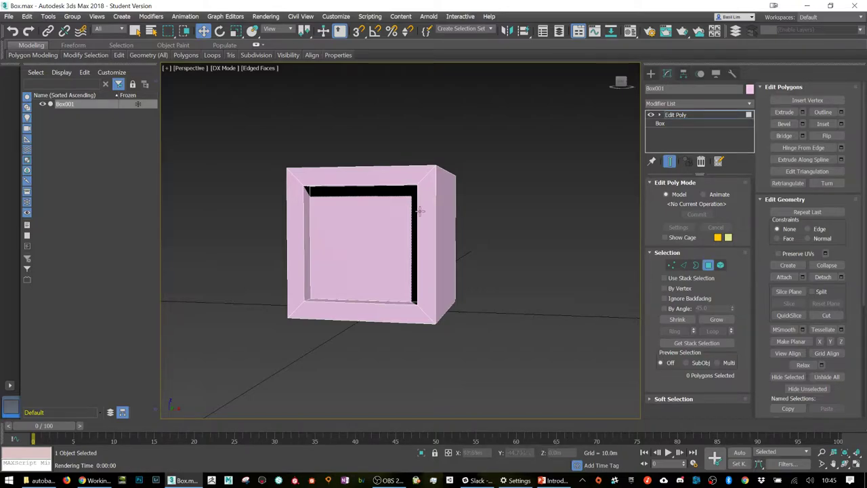
pyautogui.keyDown('alt'); pyautogui.moveTo(497, 274); pyautogui.dragTo(479, 278, button='middle'); pyautogui.keyUp('alt')
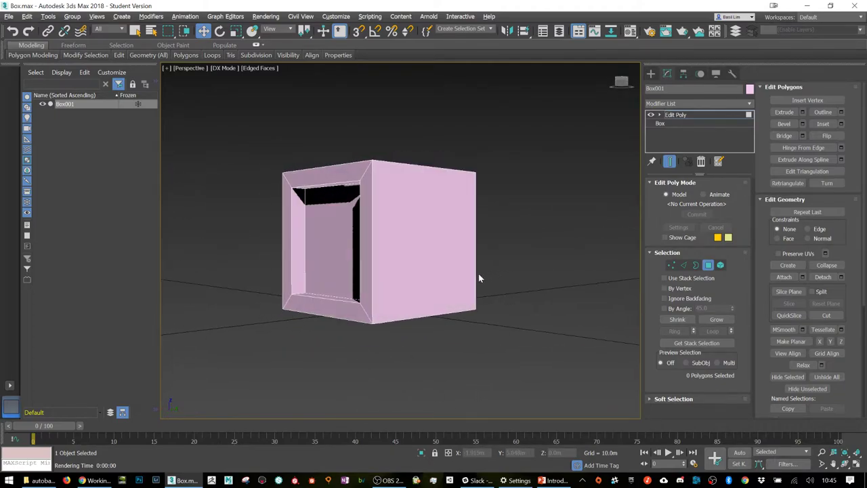
pyautogui.click(438, 226)
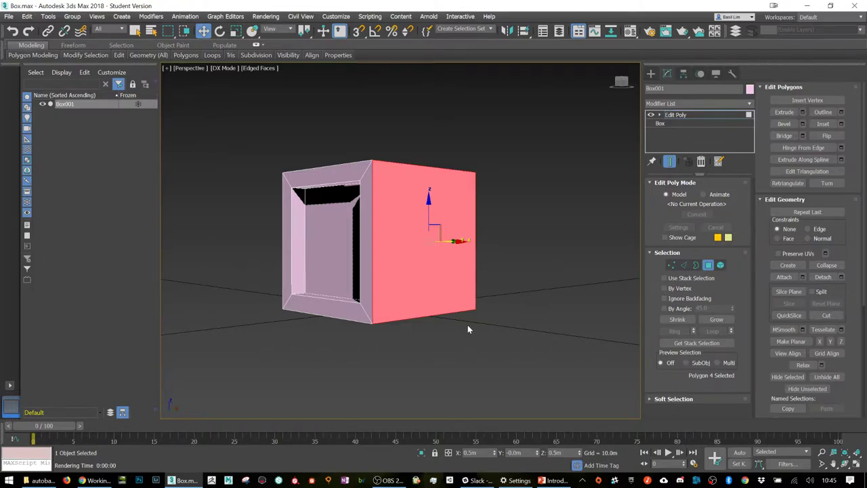
pyautogui.click(842, 128)
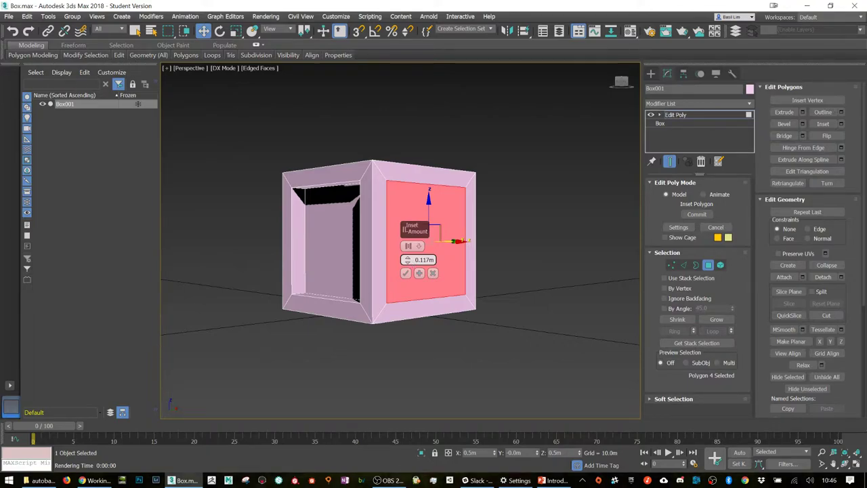
pyautogui.click(405, 272)
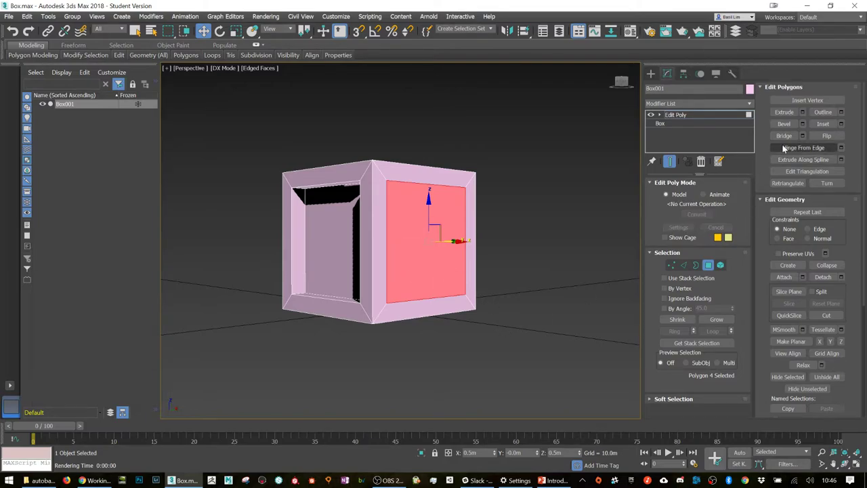
# Step: Extrude the inset side polygon -0.117 m into the box and clear the polygon selection
pyautogui.click(804, 113)
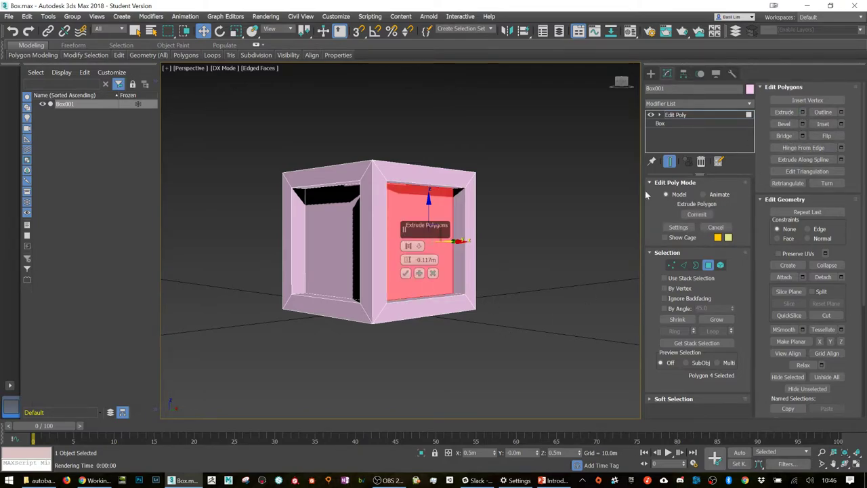
pyautogui.click(405, 273)
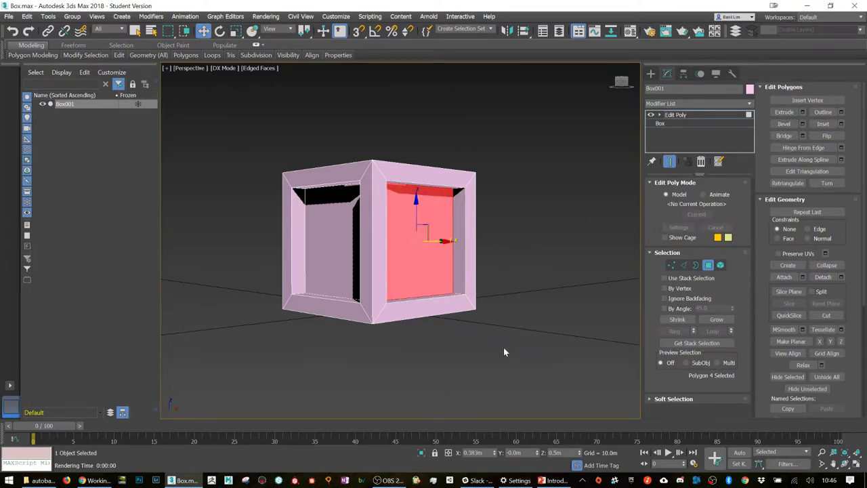
pyautogui.click(542, 296)
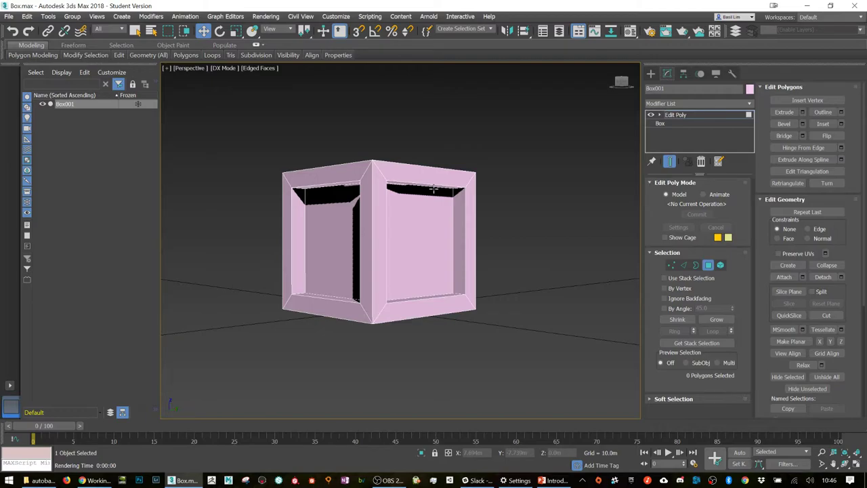
# Step: Select the remaining four flat polygons of the box and inset each one individually by 0.117 m
pyautogui.keyDown('alt'); pyautogui.moveTo(426, 198); pyautogui.dragTo(387, 208, button='middle'); pyautogui.keyUp('alt')
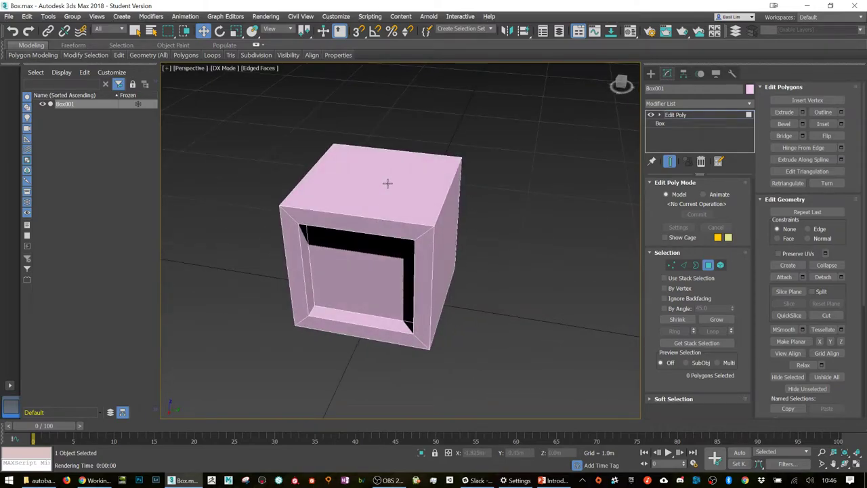
pyautogui.click(387, 183)
pyautogui.keyDown('alt'); pyautogui.moveTo(512, 266); pyautogui.dragTo(437, 251, button='middle'); pyautogui.keyUp('alt')
pyautogui.click(437, 252)
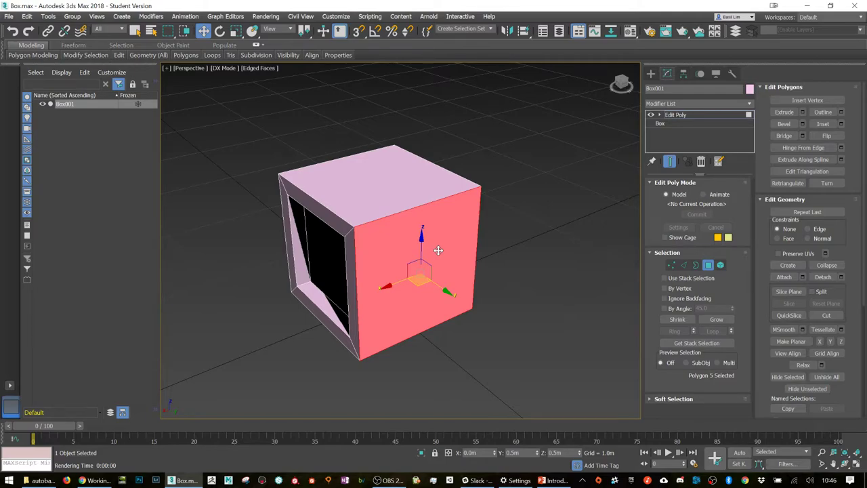
pyautogui.keyDown('alt'); pyautogui.moveTo(494, 284); pyautogui.dragTo(529, 342, button='middle'); pyautogui.keyUp('alt')
pyautogui.moveTo(528, 338); pyautogui.dragTo(429, 155)
pyautogui.keyDown('alt'); pyautogui.moveTo(430, 154); pyautogui.dragTo(501, 237, button='middle'); pyautogui.keyUp('alt')
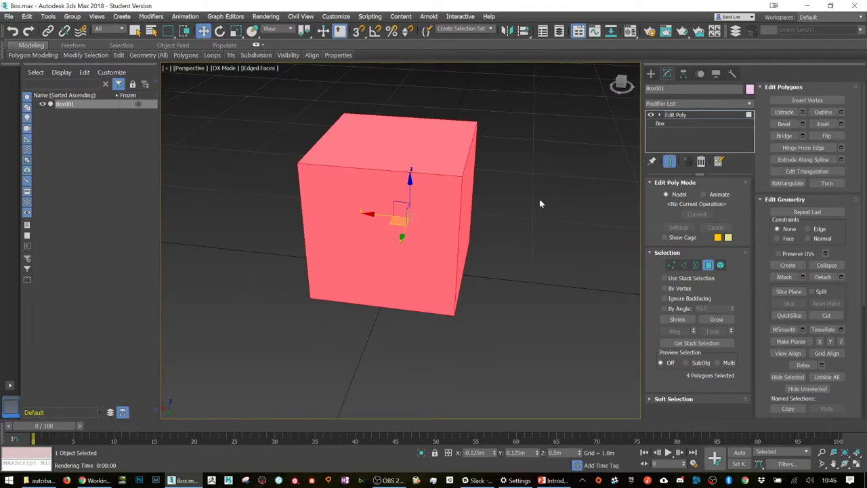
pyautogui.click(842, 124)
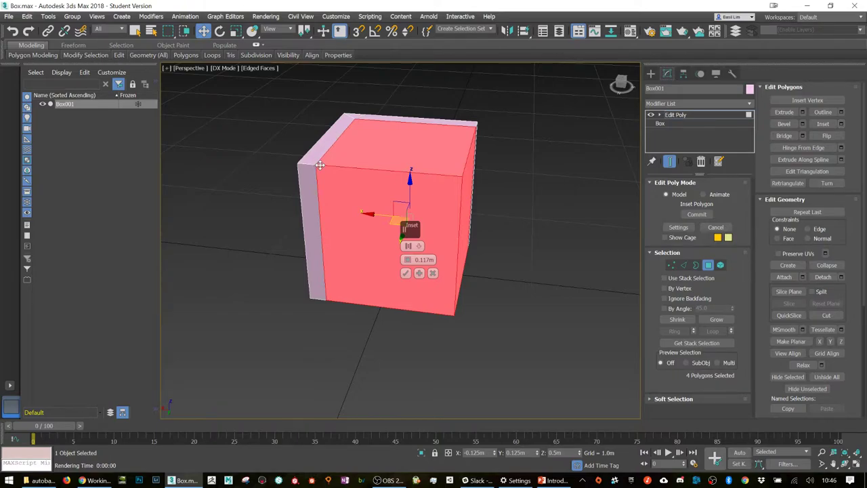
pyautogui.click(409, 246)
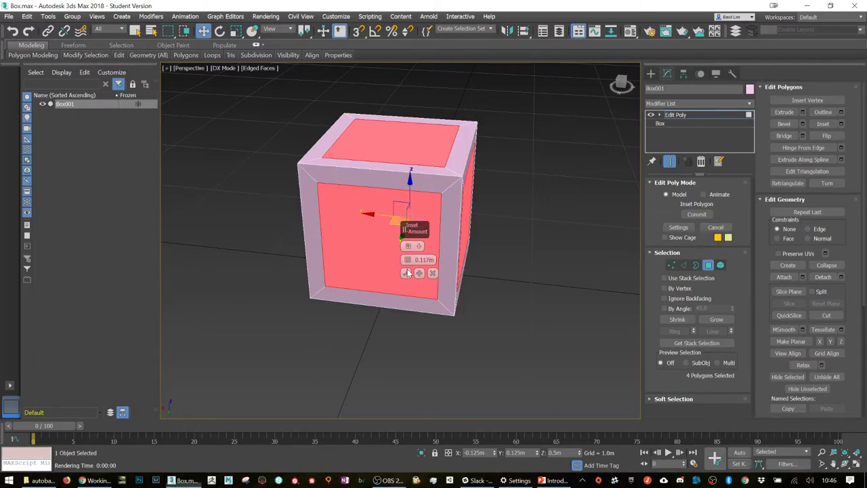
pyautogui.click(405, 273)
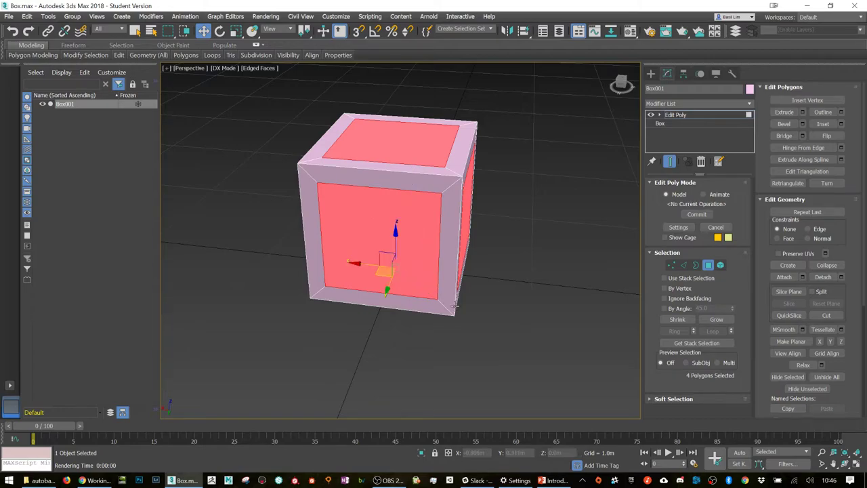
# Step: Extrude the four inset polygons -0.117 m into the box and clear the selection
pyautogui.click(802, 112)
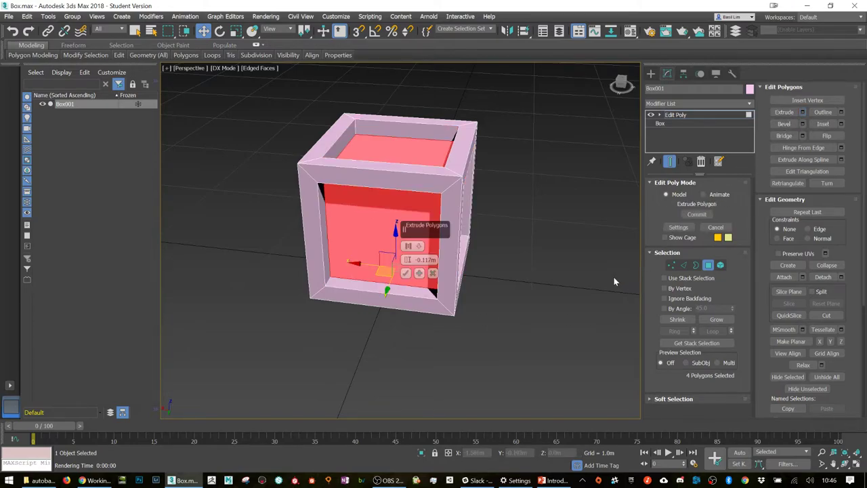
pyautogui.click(405, 273)
pyautogui.keyDown('alt'); pyautogui.moveTo(534, 284); pyautogui.dragTo(473, 292, button='middle'); pyautogui.keyUp('alt')
pyautogui.click(542, 232)
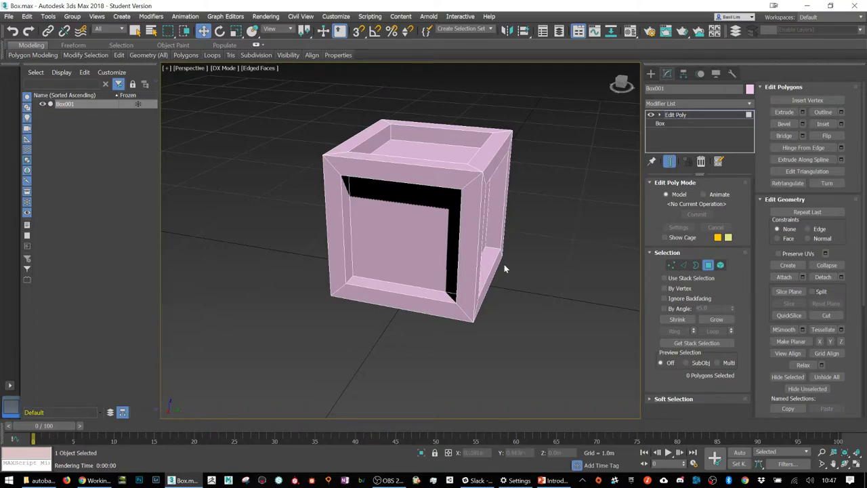
# Step: Try extruding the recessed front and top polygons a further -0.117 m inward
pyautogui.click(386, 229)
pyautogui.keyDown('ctrl'); pyautogui.click(444, 149); pyautogui.keyUp('ctrl')
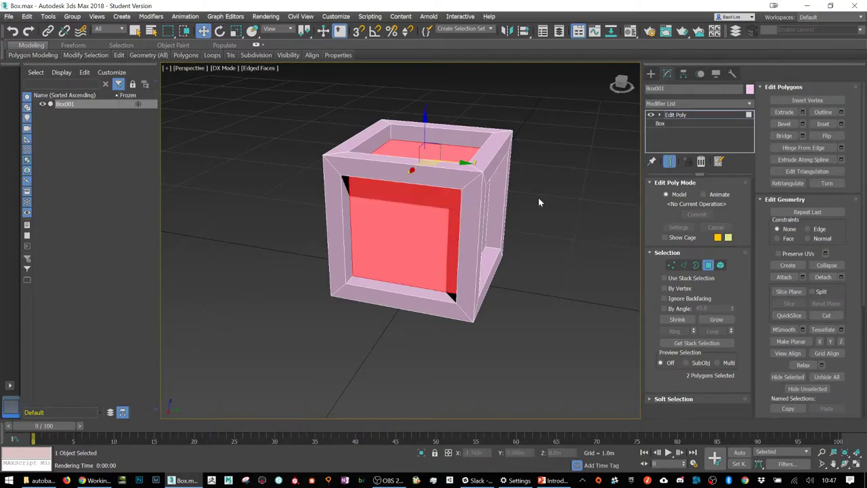
pyautogui.click(802, 112)
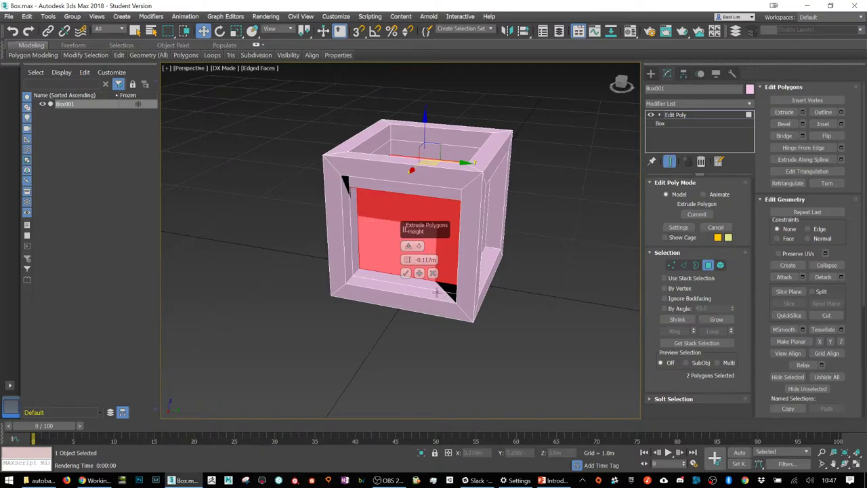
pyautogui.click(405, 272)
# Step: Try extruding two adjacent frame polygons along a vertical corner by -0.117 m with the Local Normals and By Polygon types
pyautogui.click(472, 223)
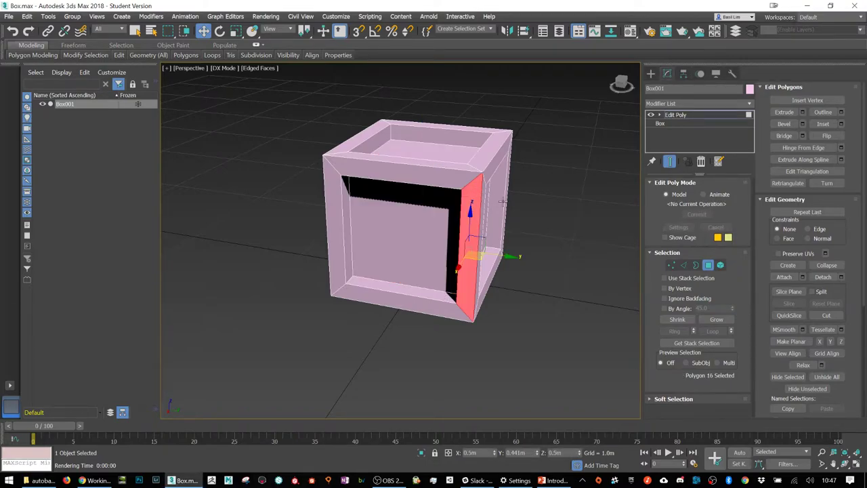
pyautogui.keyDown('alt'); pyautogui.moveTo(502, 201); pyautogui.dragTo(498, 203, button='middle'); pyautogui.keyUp('alt')
pyautogui.keyDown('ctrl'); pyautogui.click(478, 285); pyautogui.keyUp('ctrl')
pyautogui.click(804, 113)
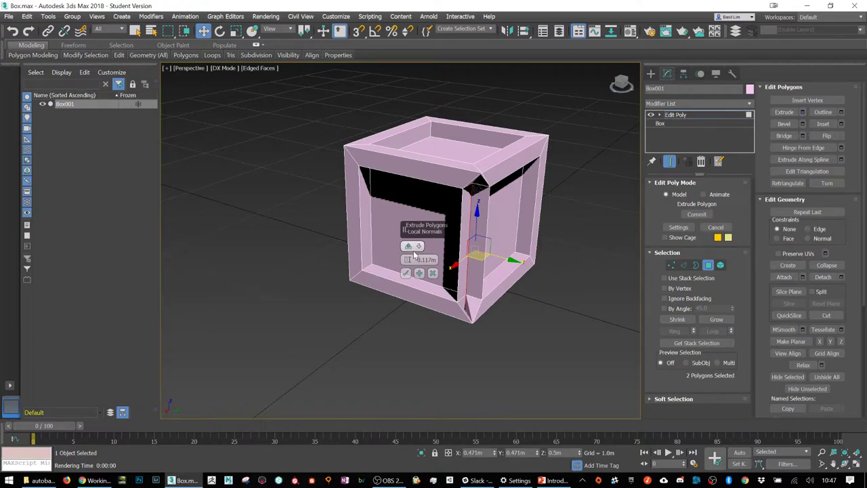
pyautogui.click(407, 248)
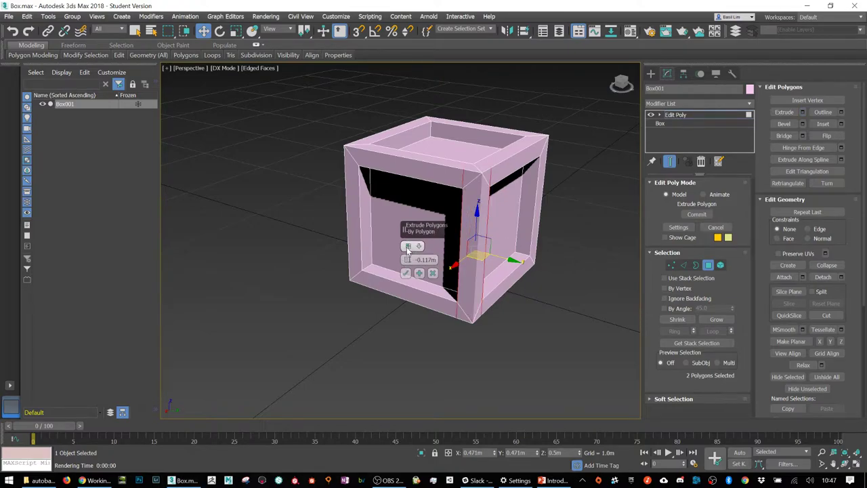
pyautogui.click(432, 272)
pyautogui.click(540, 338)
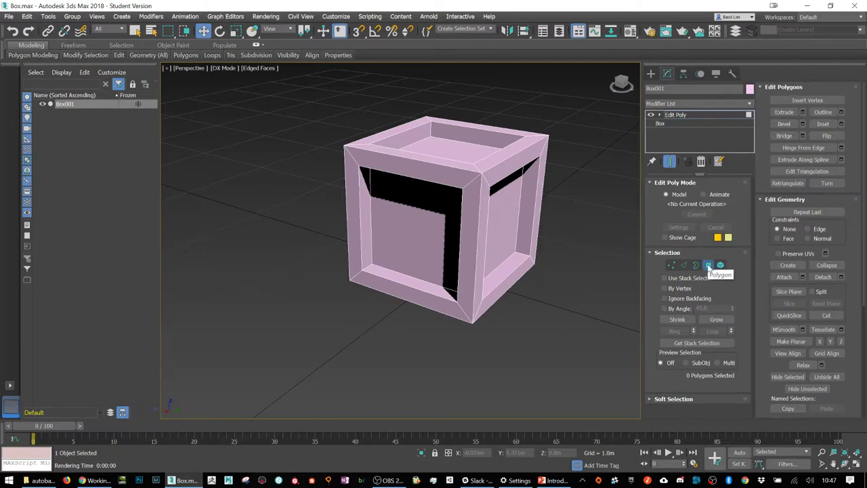
# Step: Leave polygon editing and undo the recent extrusions and the individual insets on the four remaining sides
pyautogui.click(708, 265)
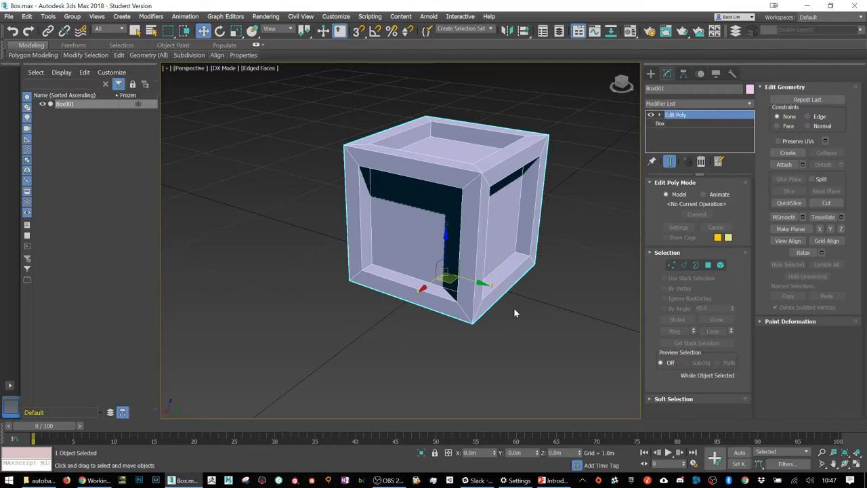
pyautogui.moveTo(521, 275)
pyautogui.keyDown('alt'); pyautogui.mouseDown(button='middle')
pyautogui.moveTo(539, 281)
pyautogui.moveTo(523, 282)
pyautogui.mouseUp(button='middle'); pyautogui.keyUp('alt')
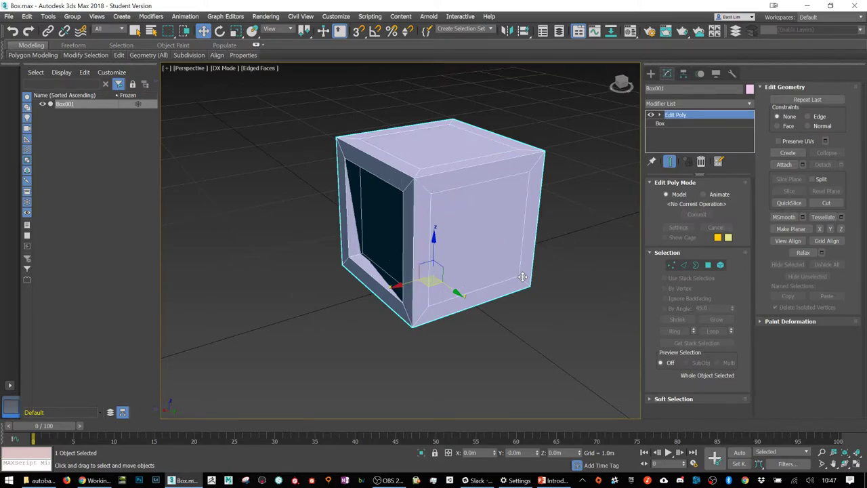
pyautogui.moveTo(522, 276)
pyautogui.keyDown('alt'); pyautogui.mouseDown(button='middle')
pyautogui.moveTo(546, 345)
pyautogui.moveTo(522, 304)
pyautogui.moveTo(539, 281)
pyautogui.mouseUp(button='middle'); pyautogui.keyUp('alt')
pyautogui.click(538, 281)
pyautogui.click(411, 228)
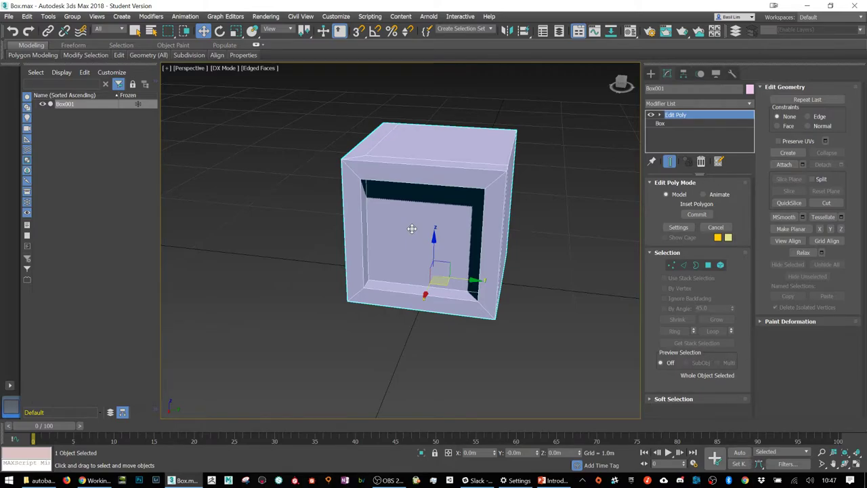
# Step: Examine the Scene Undo levels and the Auto Backup options in the preference settings
pyautogui.click(337, 16)
pyautogui.click(343, 165)
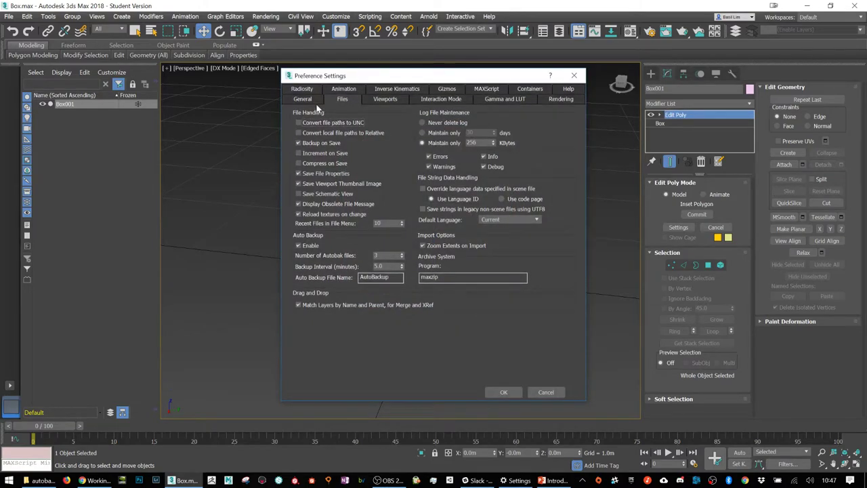
pyautogui.doubleClick(342, 125)
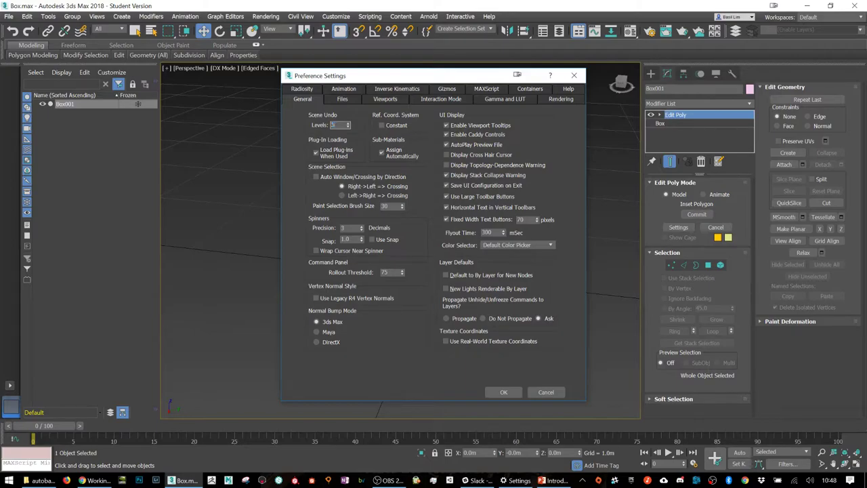
pyautogui.click(355, 99)
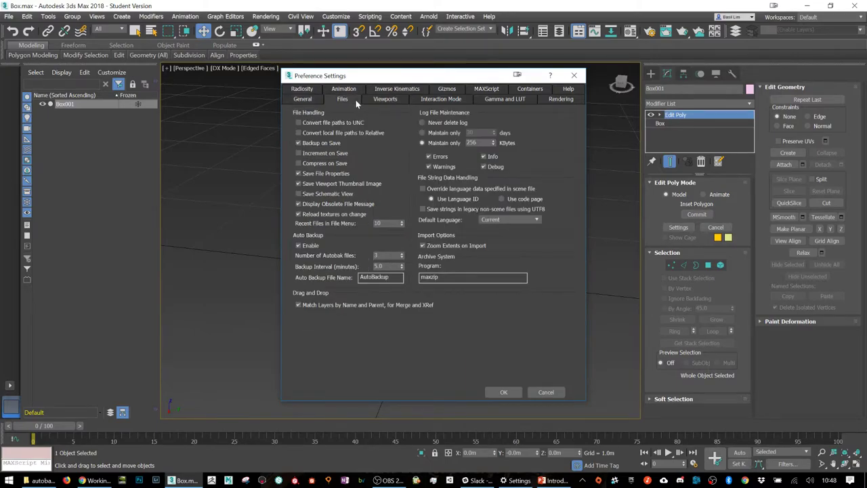
pyautogui.click(504, 392)
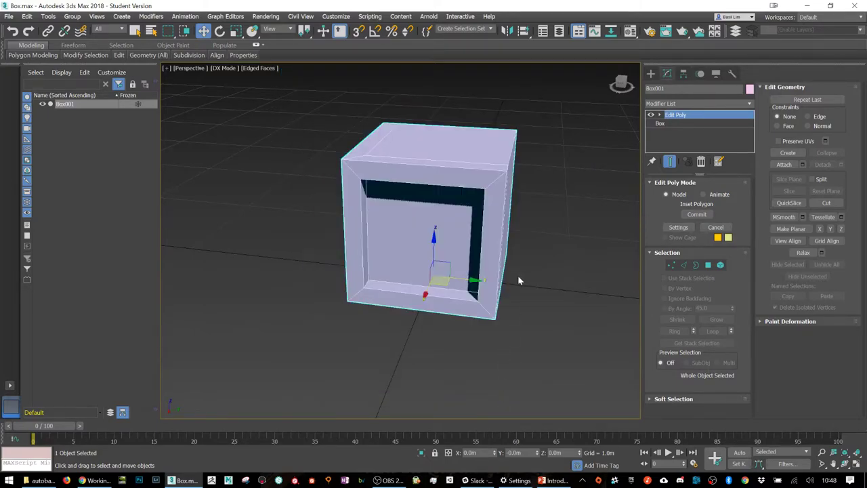
# Step: Delete the edited box and draw a new Box primitive about 0.77 m long, 0.97 m wide and 0.74 m high
pyautogui.keyDown('alt'); pyautogui.moveTo(514, 218); pyautogui.dragTo(508, 203, button='middle'); pyautogui.keyUp('alt')
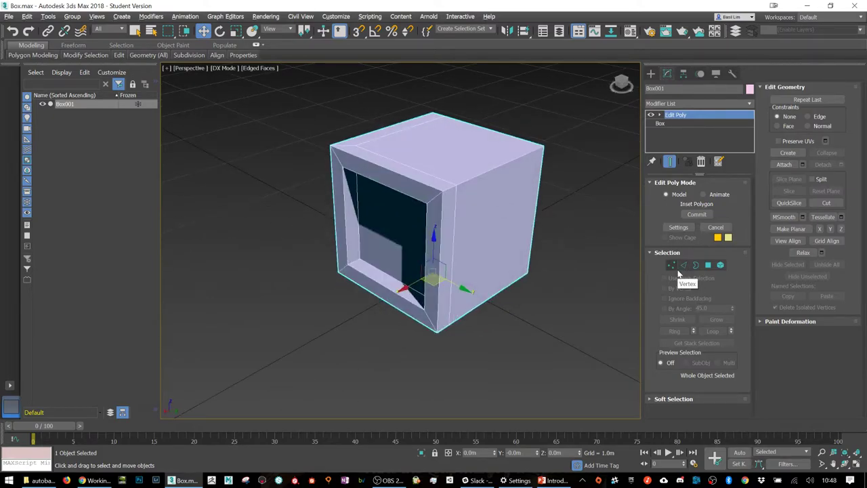
pyautogui.press('Delete')
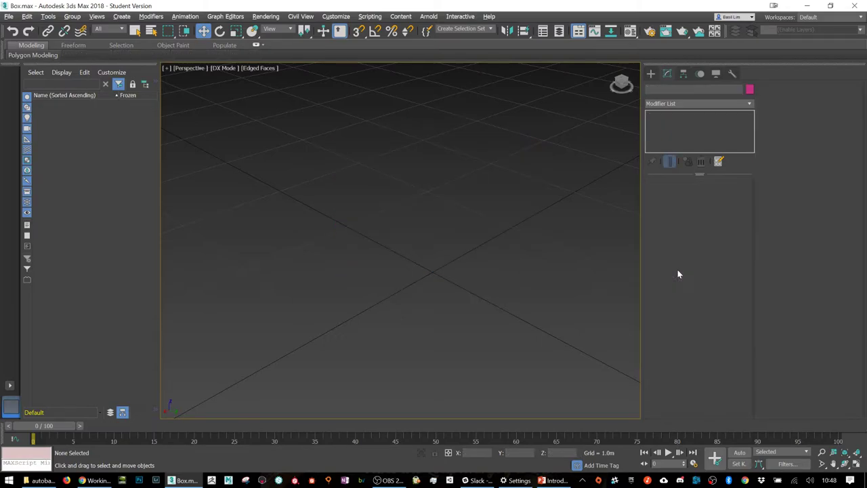
pyautogui.click(650, 73)
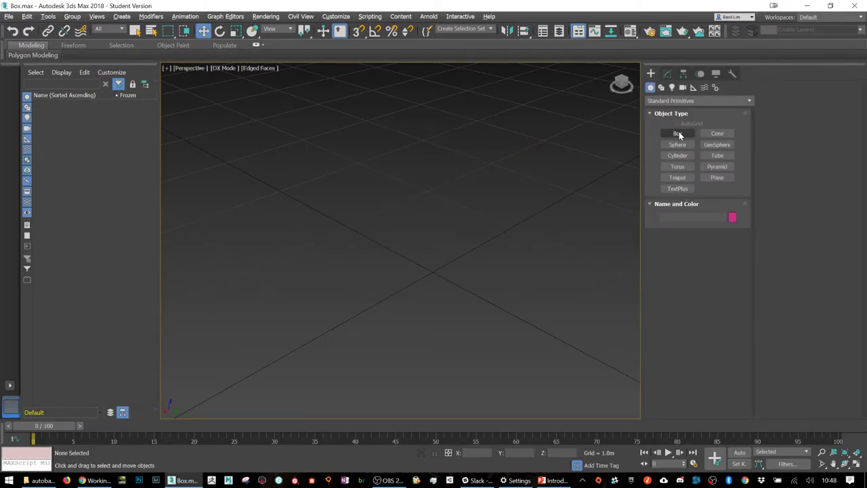
pyautogui.click(679, 133)
pyautogui.moveTo(400, 310); pyautogui.dragTo(576, 271)
# Step: Set the new box's length, width and height to 1 m each and switch to the Move tool
pyautogui.click(728, 318)
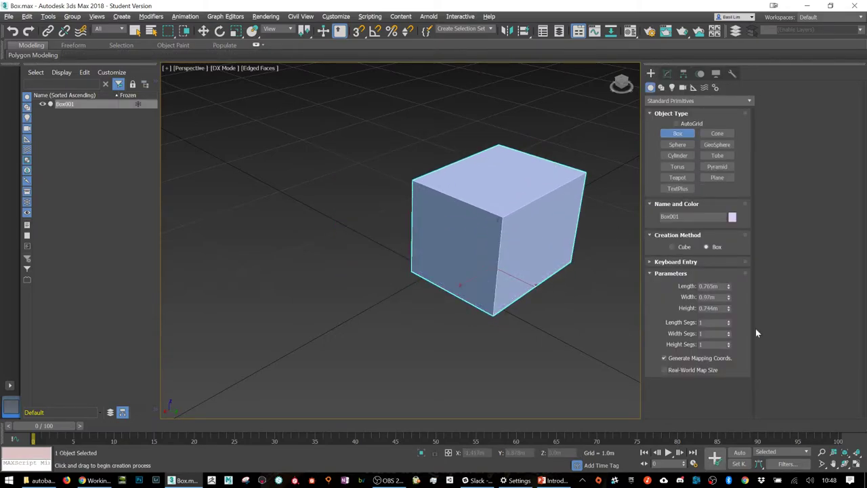
pyautogui.write('1')
pyautogui.press('Tab')
pyautogui.write('1')
pyautogui.press('Tab')
pyautogui.write('1')
pyautogui.press('Return')
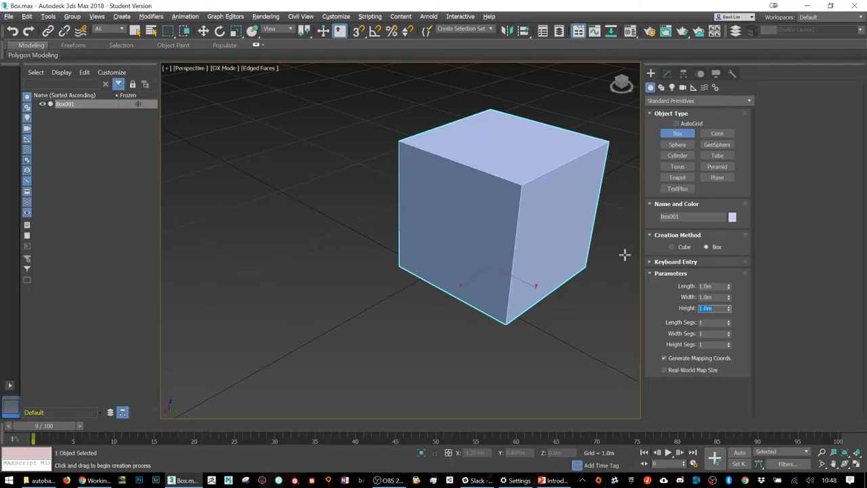
pyautogui.press('w')
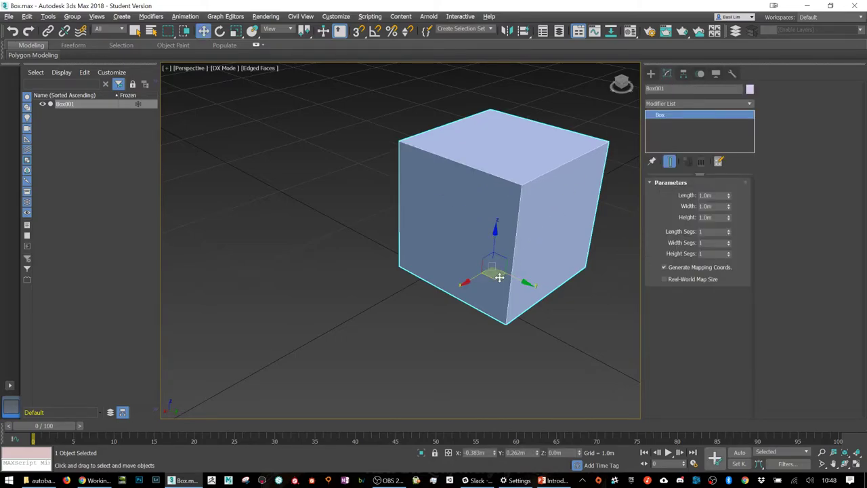
# Step: Snap the box to the world origin and add an Edit Poly modifier to it
pyautogui.press('s')
pyautogui.moveTo(498, 275); pyautogui.dragTo(432, 279)
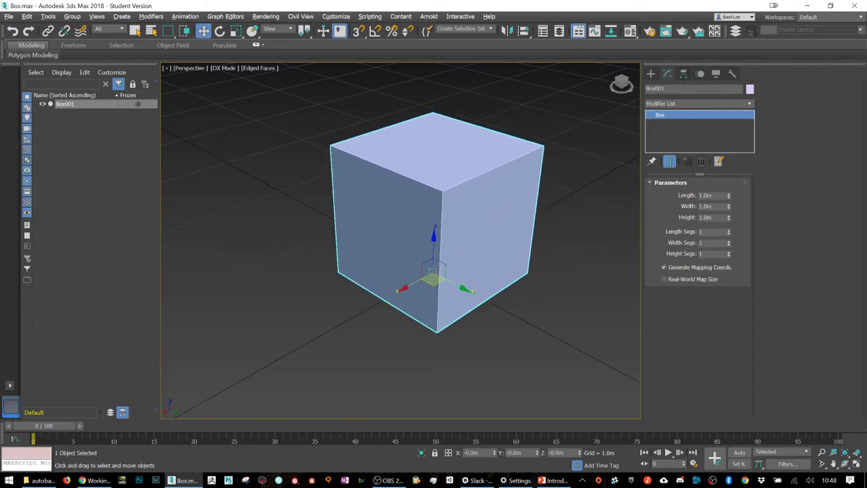
pyautogui.click(669, 104)
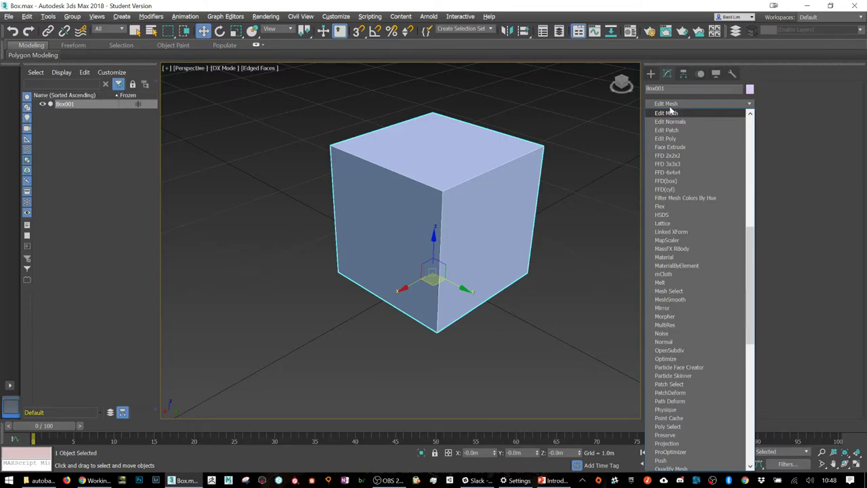
pyautogui.click(665, 138)
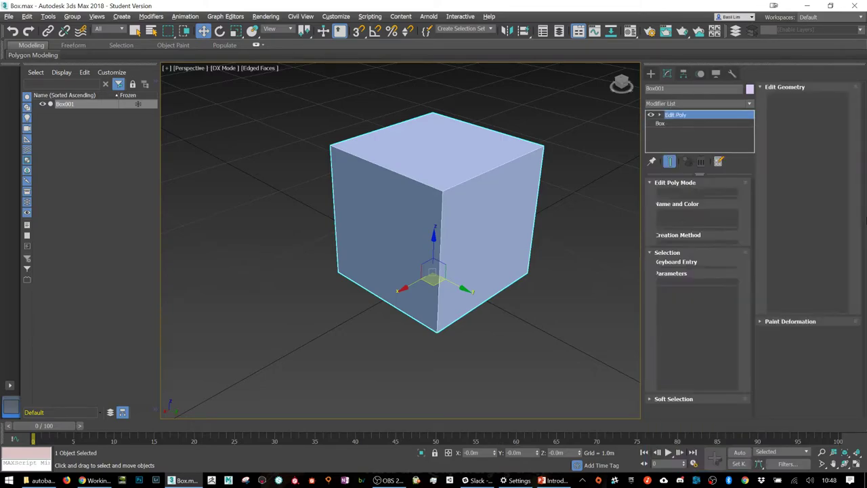
# Step: Enter polygon editing and select the box's side polygon that faces positive X
pyautogui.press('4')
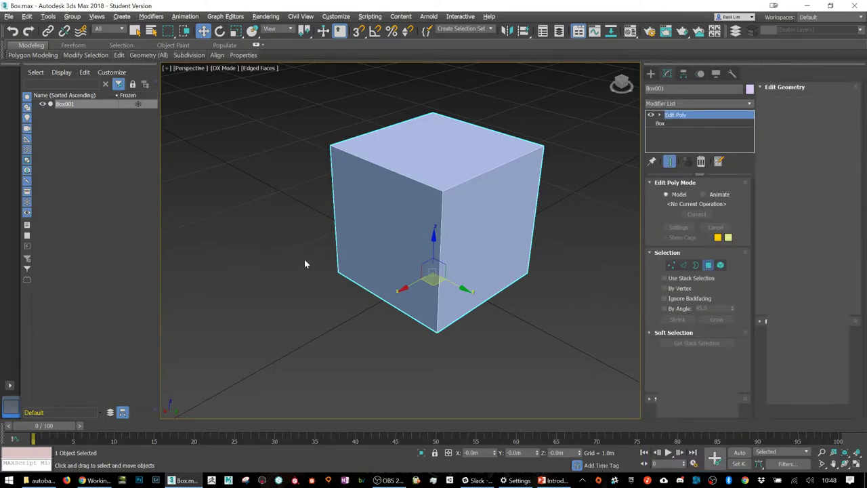
pyautogui.click(408, 205)
pyautogui.keyDown('alt'); pyautogui.moveTo(408, 204); pyautogui.dragTo(481, 275, button='middle'); pyautogui.keyUp('alt')
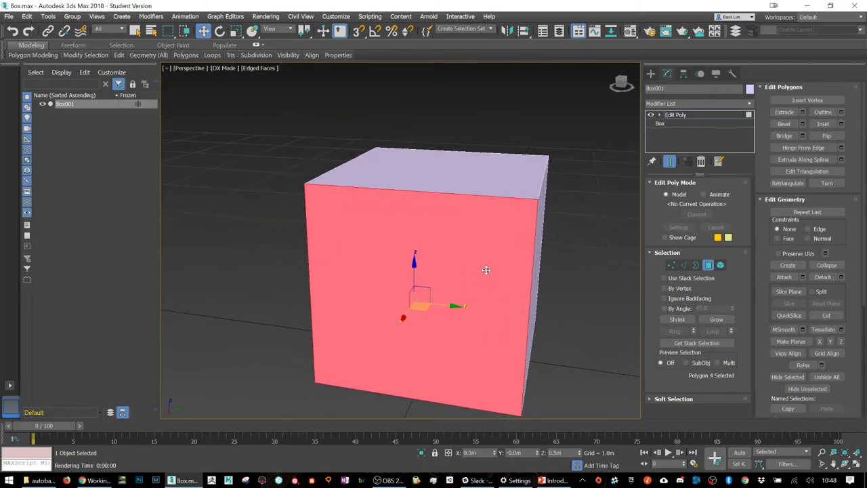
pyautogui.click(822, 123)
pyautogui.moveTo(506, 219); pyautogui.dragTo(506, 218)
pyautogui.hotkey('ctrl', 'z')
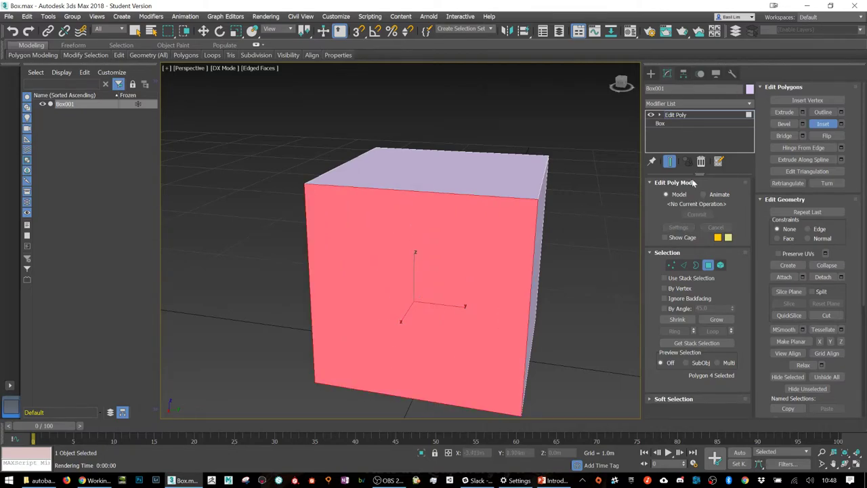
# Step: Inset the selected side polygon by 0.117 m using the Inset settings
pyautogui.click(841, 123)
pyautogui.moveTo(407, 260); pyautogui.dragTo(409, 266)
pyautogui.rightClick(406, 260)
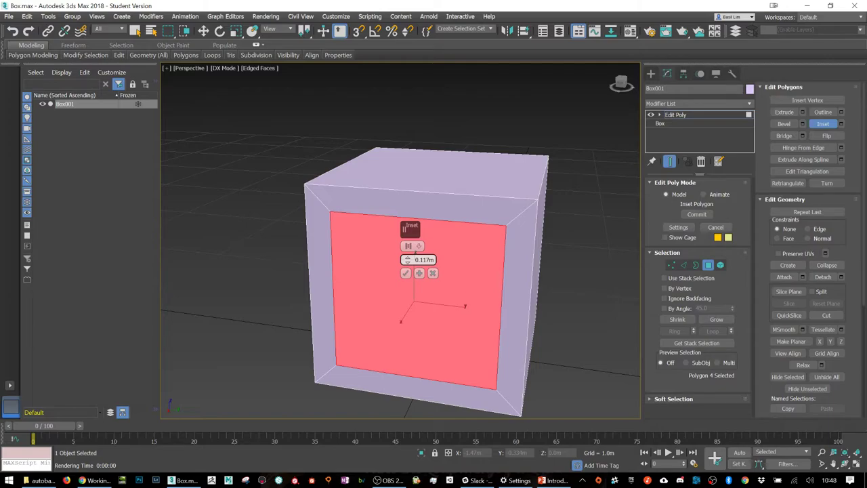
pyautogui.click(406, 273)
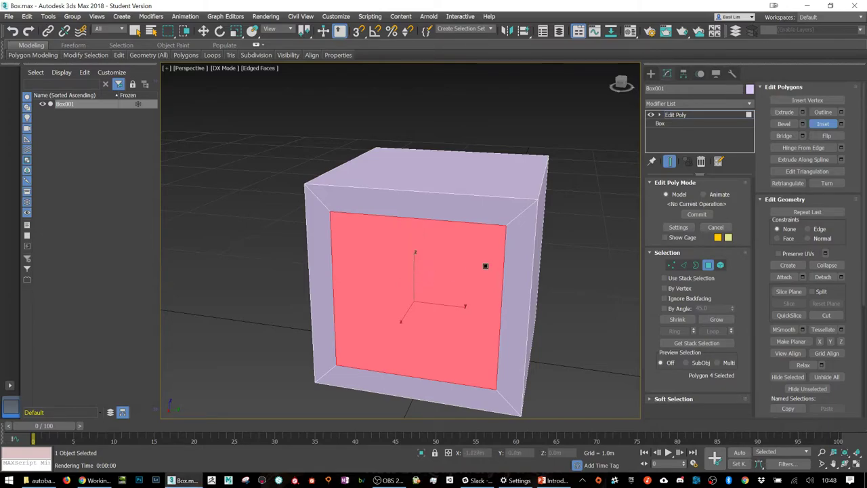
# Step: Extrude the inset polygon inward with a height of -0.1 m
pyautogui.click(802, 112)
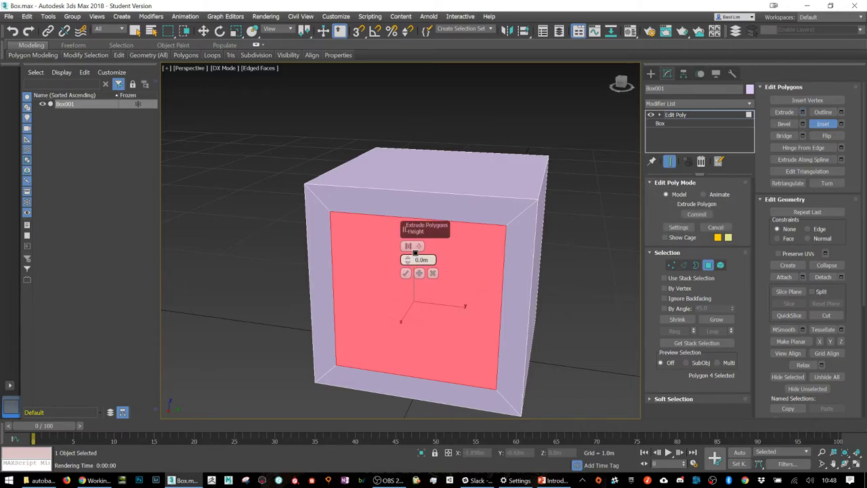
pyautogui.moveTo(407, 260); pyautogui.dragTo(405, 260)
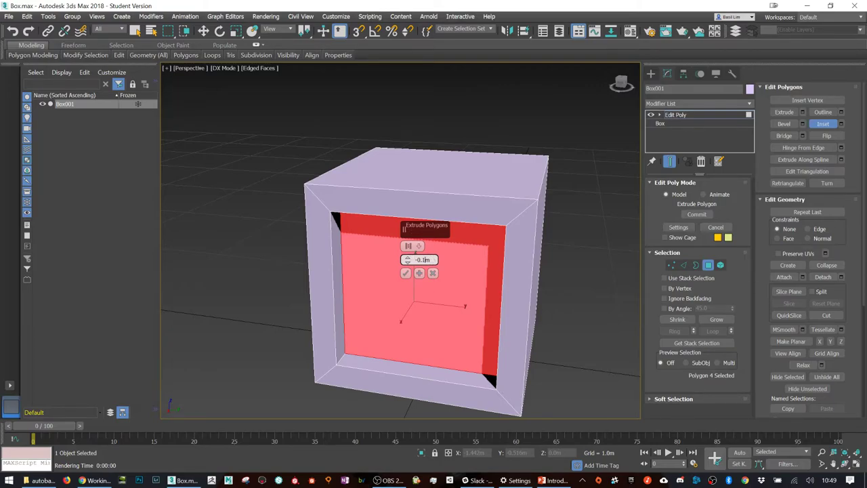
pyautogui.click(405, 273)
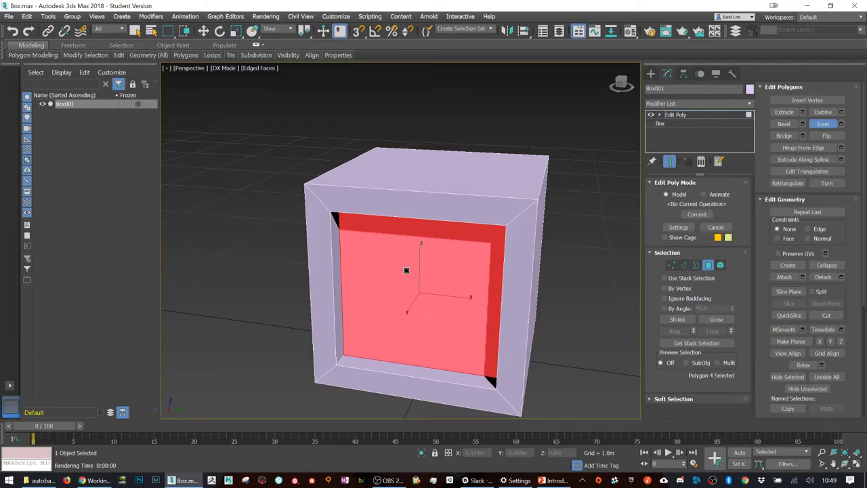
# Step: Switch to the Move tool and select the five remaining outer faces of the box, leaving the recessed side out
pyautogui.press('w')
pyautogui.moveTo(519, 281)
pyautogui.keyDown('alt'); pyautogui.mouseDown(button='middle')
pyautogui.moveTo(529, 260)
pyautogui.moveTo(492, 275)
pyautogui.moveTo(434, 248)
pyautogui.moveTo(511, 275)
pyautogui.mouseUp(button='middle'); pyautogui.keyUp('alt')
pyautogui.scroll(-5, 490, 267)
pyautogui.keyDown('alt'); pyautogui.moveTo(446, 252); pyautogui.dragTo(455, 216, button='middle'); pyautogui.keyUp('alt')
pyautogui.moveTo(437, 158); pyautogui.dragTo(554, 338)
pyautogui.keyDown('alt'); pyautogui.moveTo(554, 339); pyautogui.dragTo(493, 272, button='middle'); pyautogui.keyUp('alt')
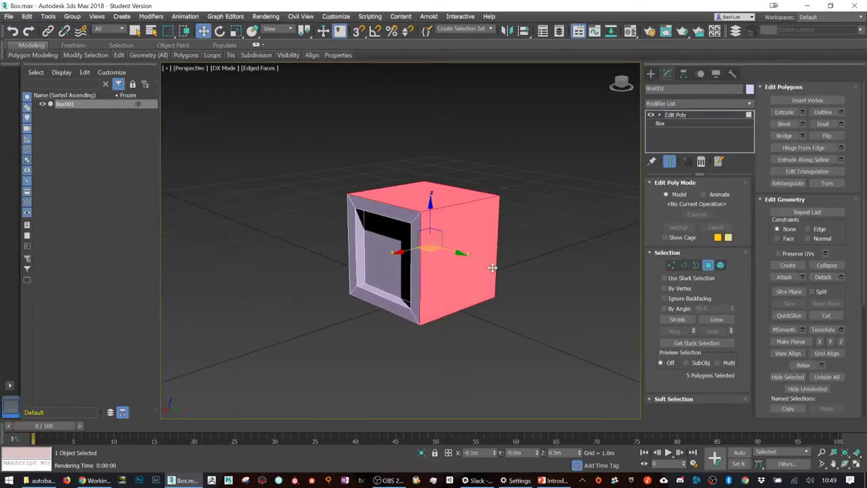
pyautogui.scroll(3, 493, 272)
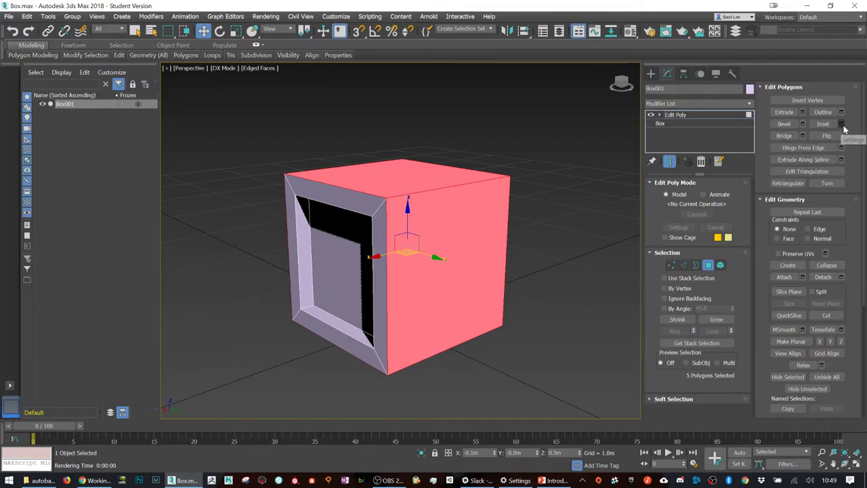
pyautogui.keyDown('ctrl'); pyautogui.click(361, 249); pyautogui.keyUp('ctrl')
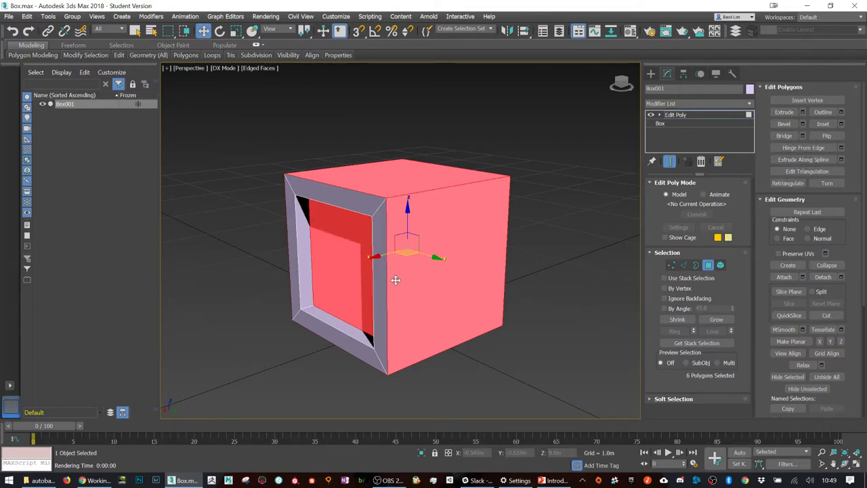
pyautogui.click(840, 123)
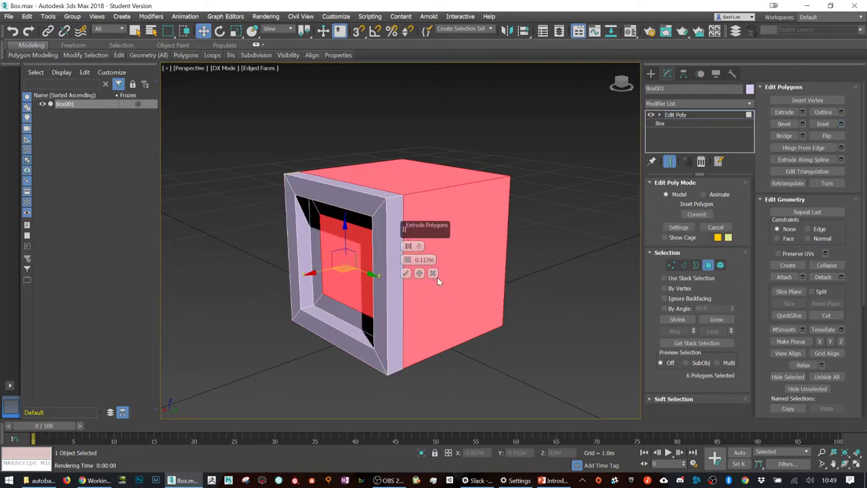
pyautogui.click(433, 273)
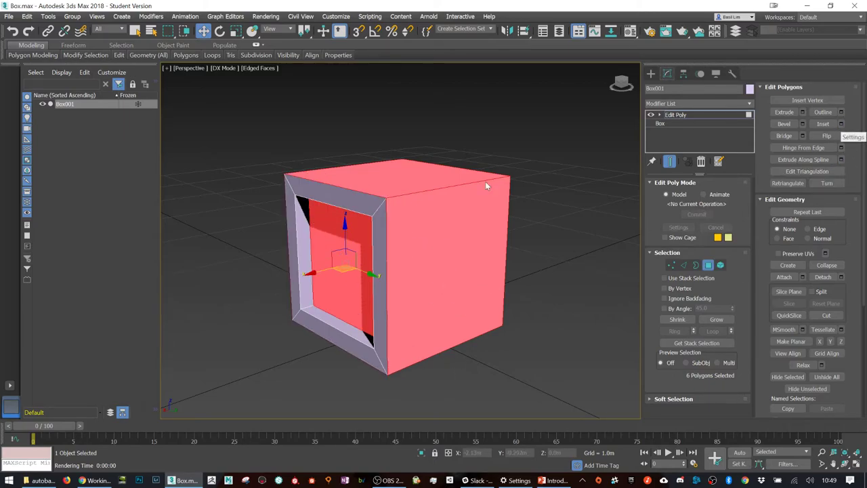
pyautogui.hotkey('ctrl', 'z')
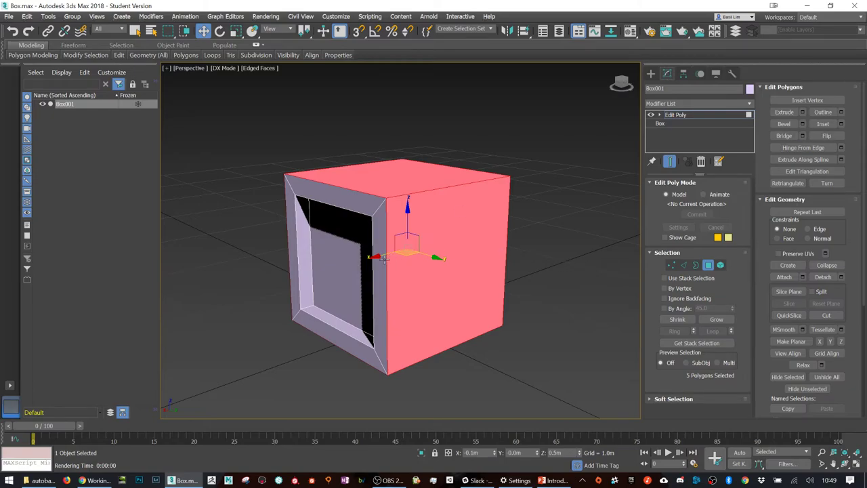
pyautogui.keyDown('alt'); pyautogui.moveTo(345, 272); pyautogui.dragTo(364, 254, button='middle'); pyautogui.keyUp('alt')
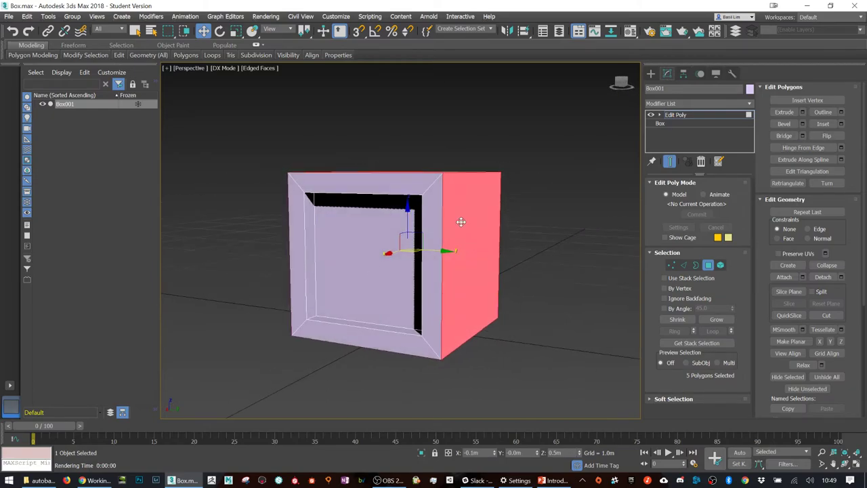
pyautogui.keyDown('ctrl'); pyautogui.click(365, 254); pyautogui.keyUp('ctrl')
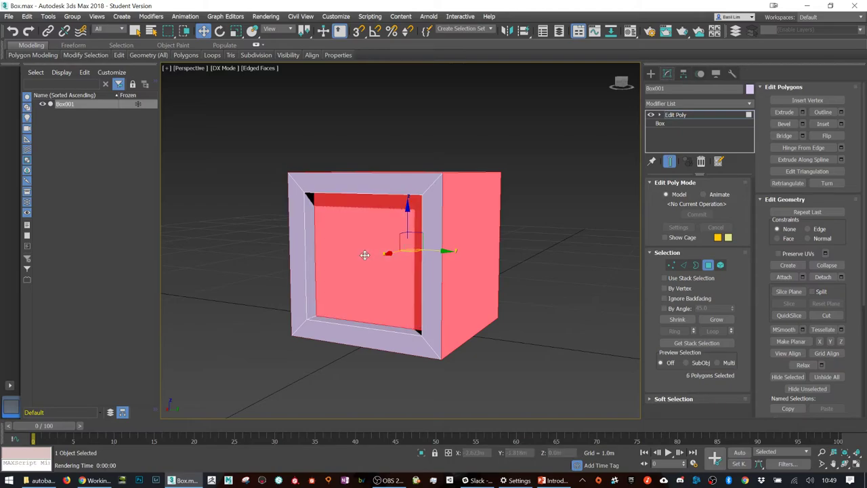
pyautogui.hotkey('ctrl', 'z')
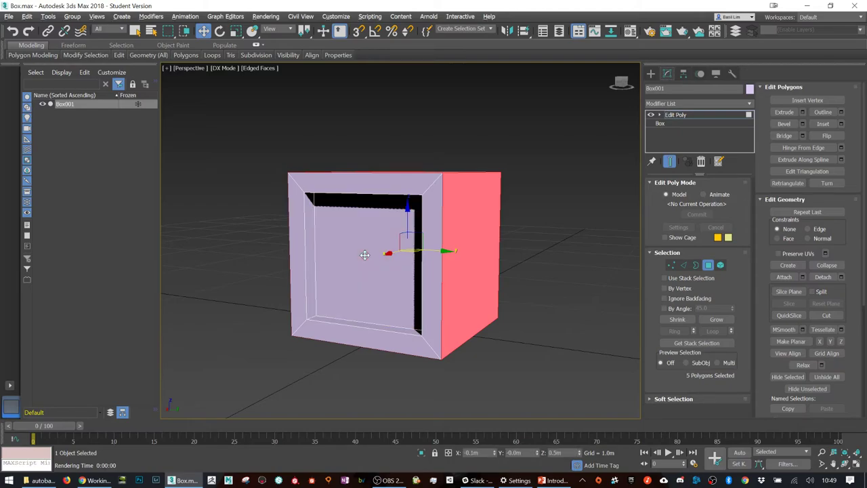
pyautogui.hotkey('ctrl', 'z')
pyautogui.hotkey('ctrl', 'z')
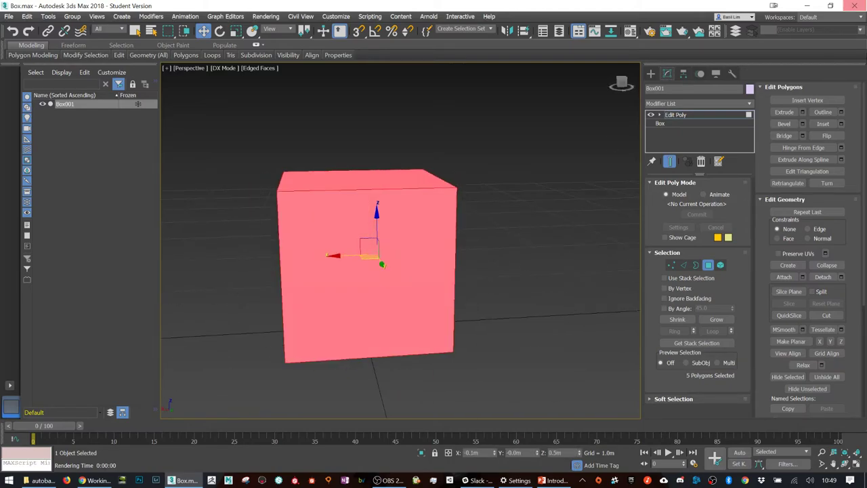
# Step: Inset the five selected faces individually by 0.117 m, with the inset type set to By Polygon
pyautogui.click(840, 123)
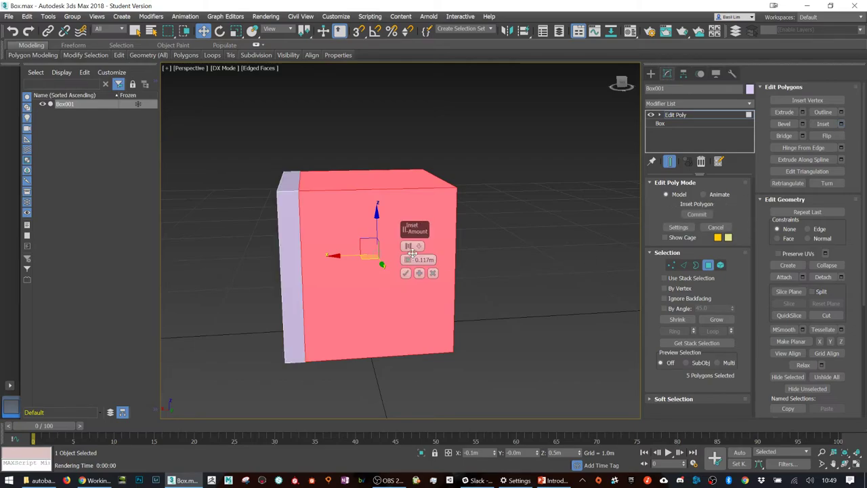
pyautogui.keyDown('alt'); pyautogui.moveTo(478, 224); pyautogui.dragTo(458, 213, button='middle'); pyautogui.keyUp('alt')
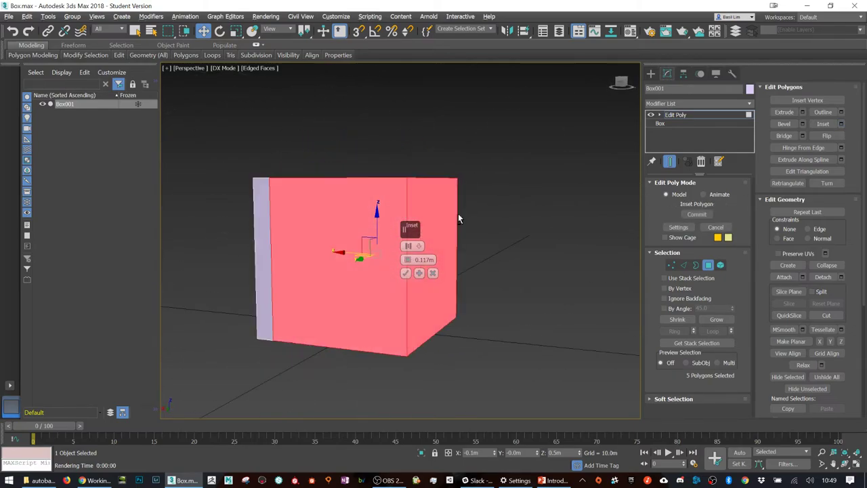
pyautogui.click(408, 247)
pyautogui.keyDown('alt'); pyautogui.moveTo(470, 206); pyautogui.dragTo(423, 260, button='middle'); pyautogui.keyUp('alt')
pyautogui.click(406, 273)
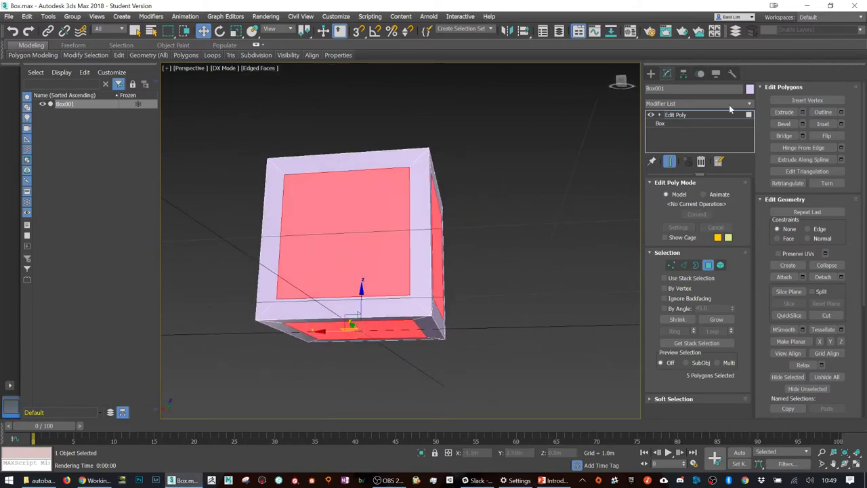
# Step: Extrude the five inset faces inward by -0.1 m, leave polygon editing and deselect the box
pyautogui.click(798, 113)
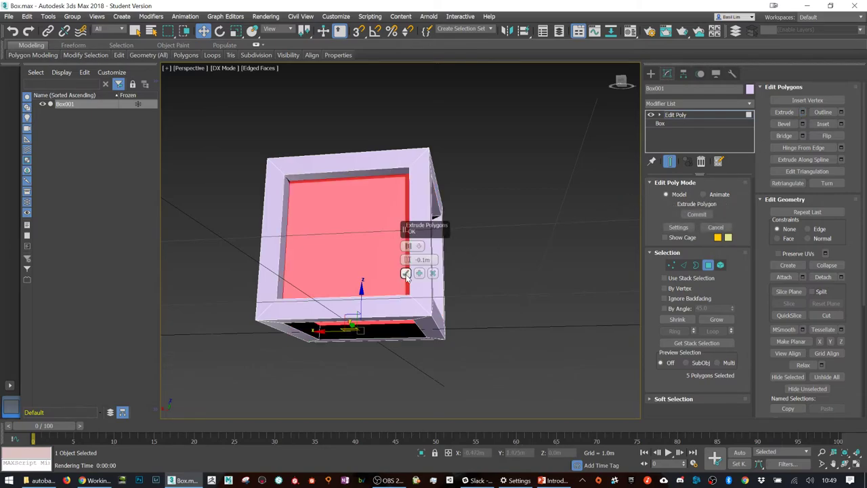
pyautogui.keyDown('alt'); pyautogui.moveTo(553, 270); pyautogui.dragTo(508, 298, button='middle'); pyautogui.keyUp('alt')
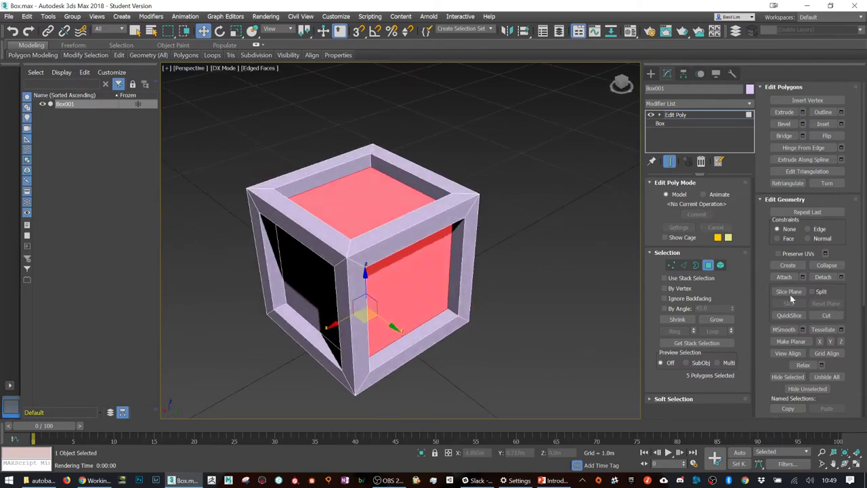
pyautogui.click(709, 265)
pyautogui.click(571, 210)
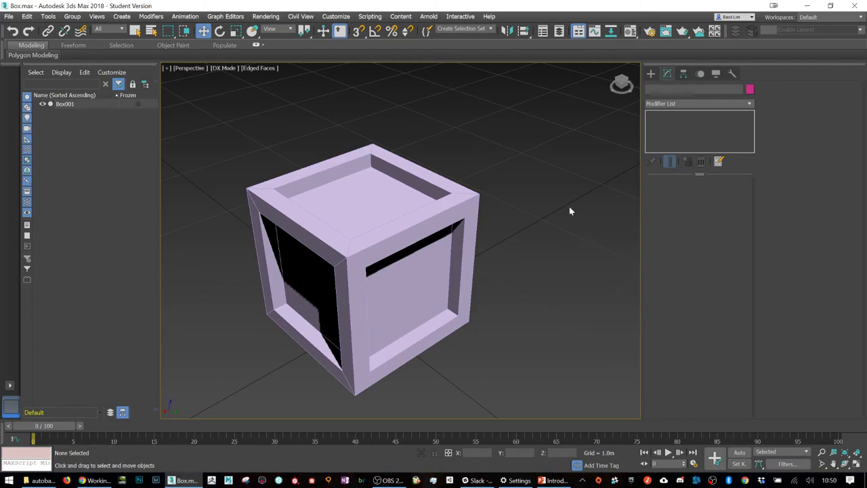
pyautogui.keyDown('alt'); pyautogui.moveTo(550, 218); pyautogui.dragTo(503, 261, button='middle'); pyautogui.keyUp('alt')
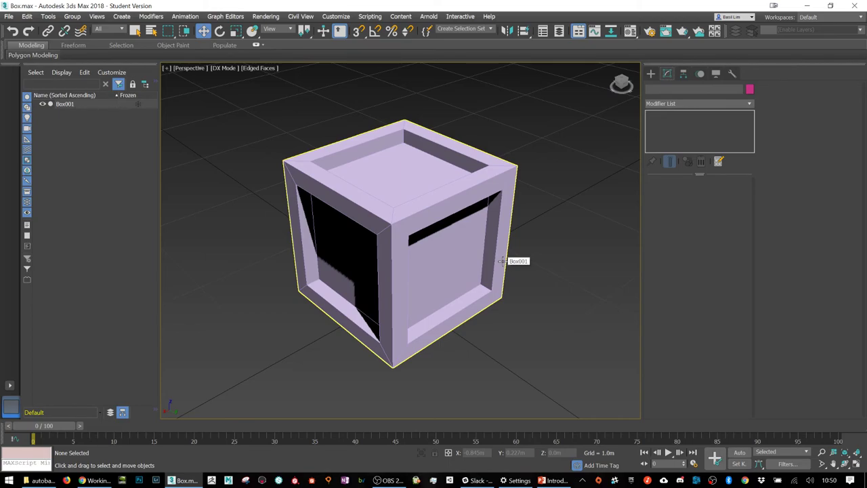
pyautogui.moveTo(501, 261); pyautogui.dragTo(455, 299, button='middle')
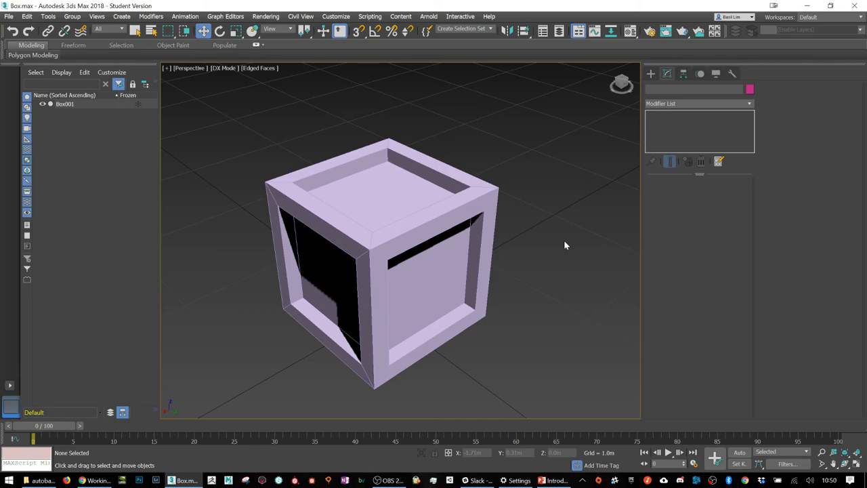
# Step: Switch to Discord, open the asset-design channel and find the earlier message with the classroom code
pyautogui.click(680, 480)
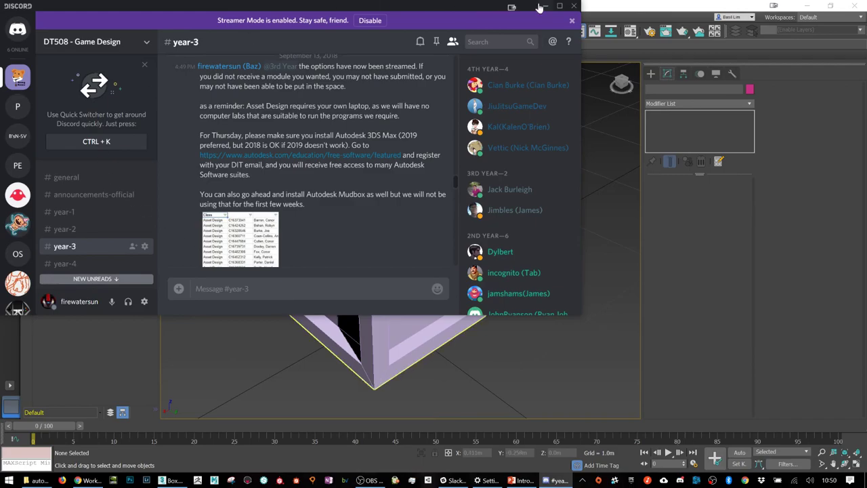
pyautogui.click(560, 6)
pyautogui.scroll(-1, 70, 393)
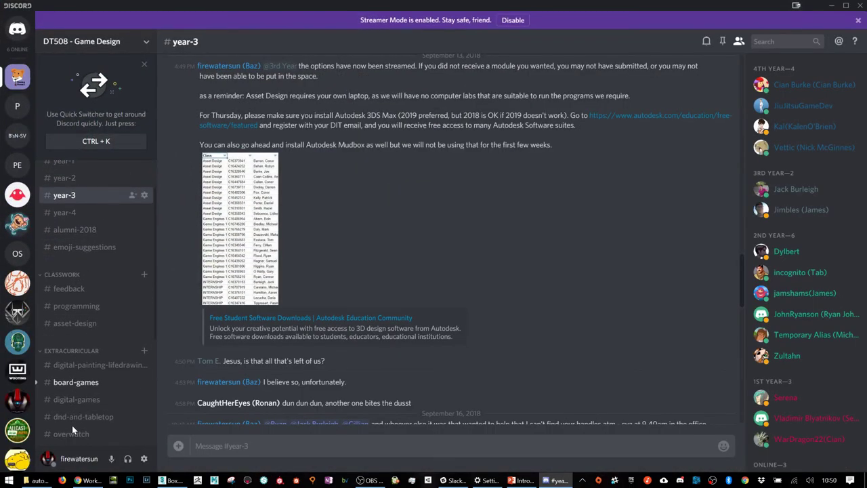
pyautogui.click(75, 323)
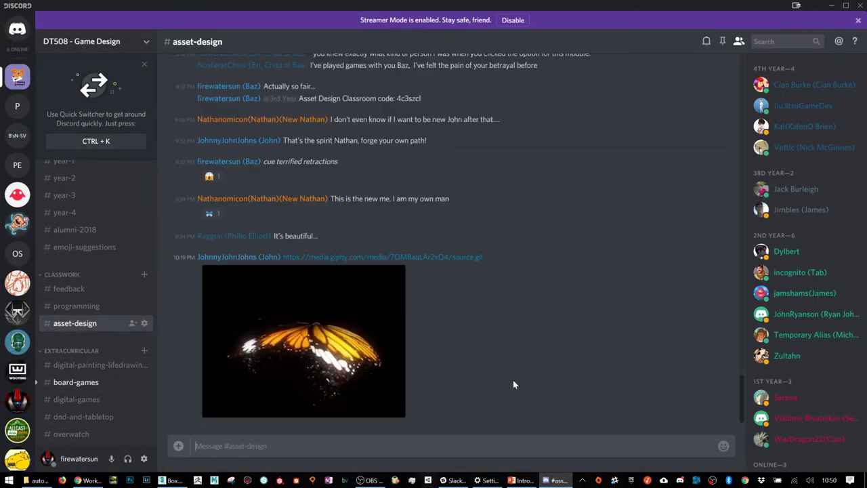
pyautogui.scroll(10, 512, 384)
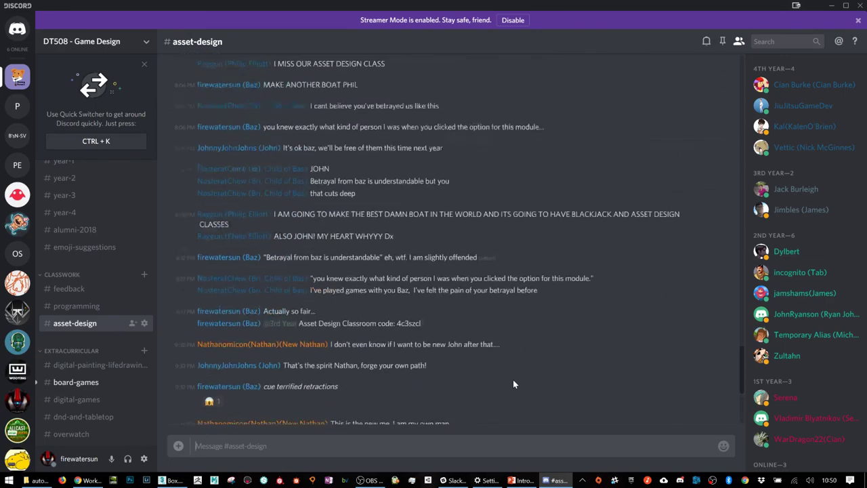
pyautogui.scroll(3, 300, 229)
pyautogui.scroll(-15, 305, 241)
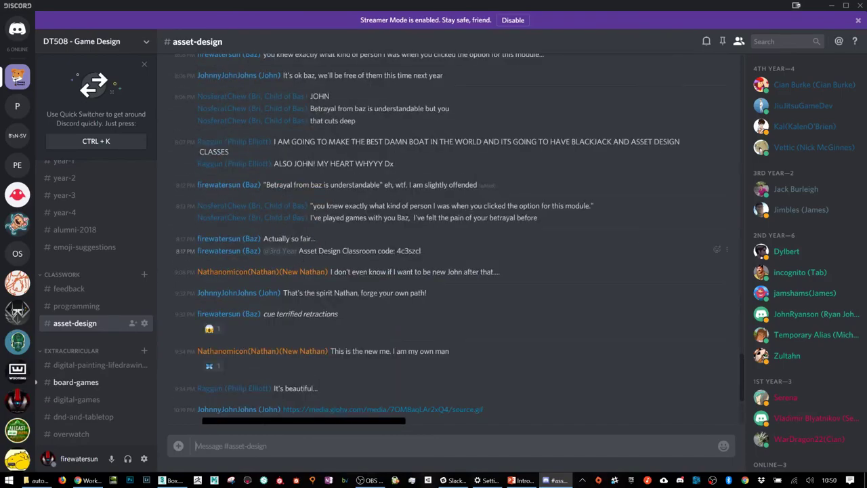
# Step: Repost the 3rd Year message containing the Asset Design classroom code in the channel and return to 3ds Max
pyautogui.moveTo(427, 252); pyautogui.dragTo(263, 251)
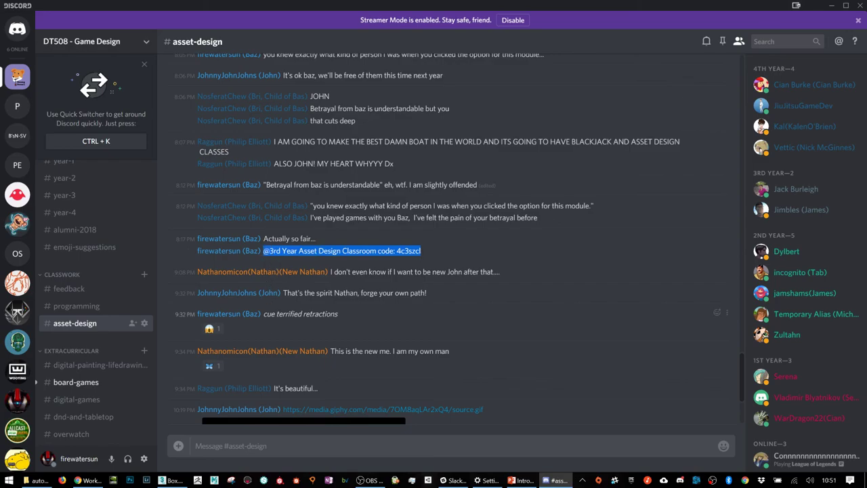
pyautogui.hotkey('ctrl', 'c')
pyautogui.click(363, 335)
pyautogui.hotkey('ctrl', 'v')
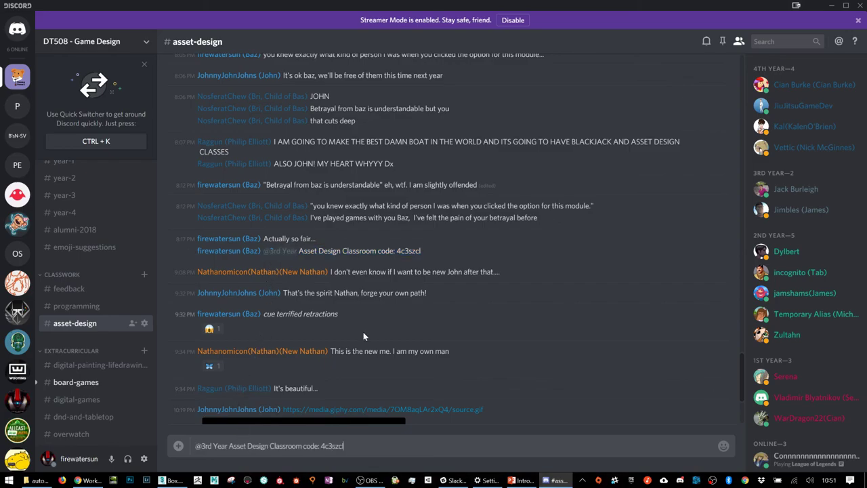
pyautogui.press('Return')
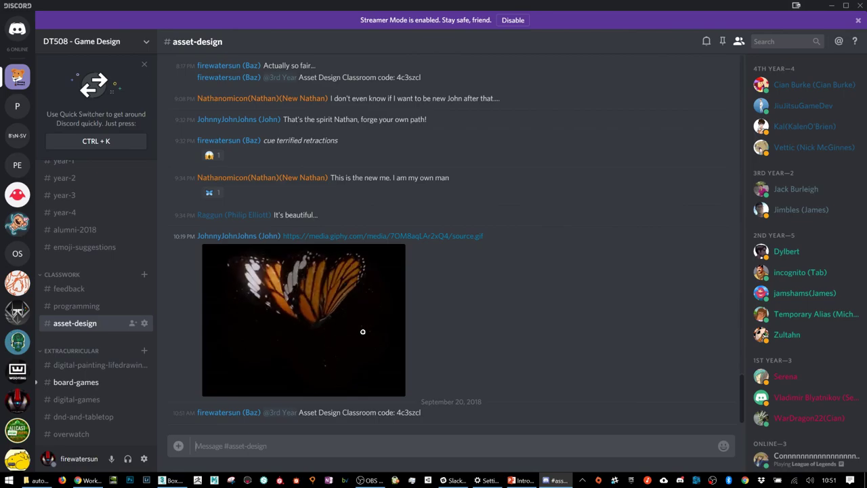
pyautogui.click(831, 5)
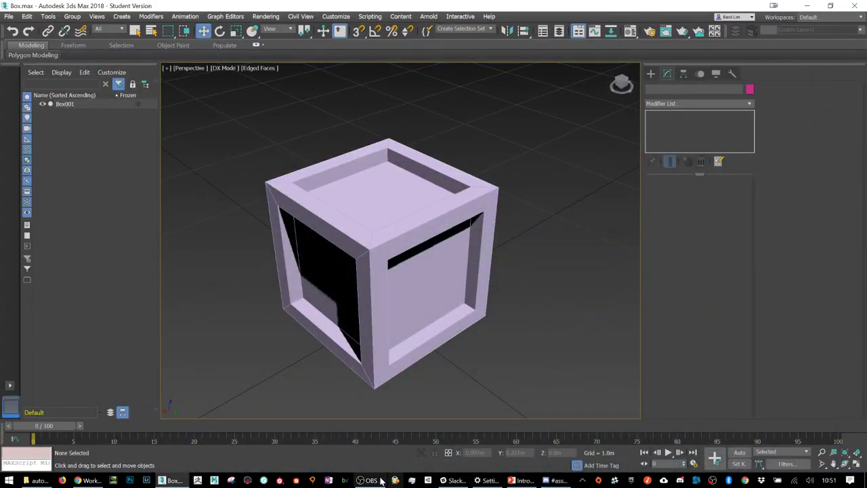